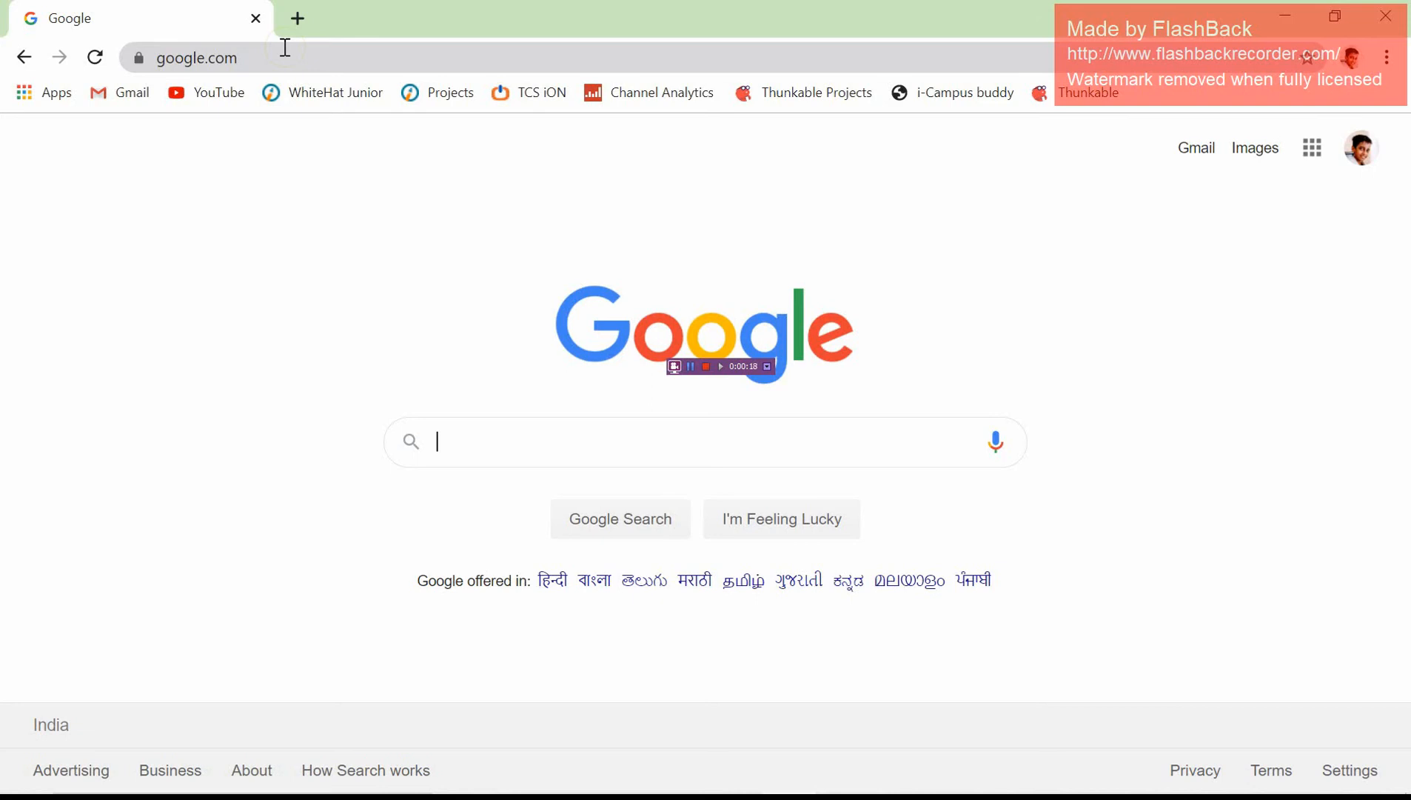
- Search Google for "dialogflow"
{"action": "type", "text": "dialo"}
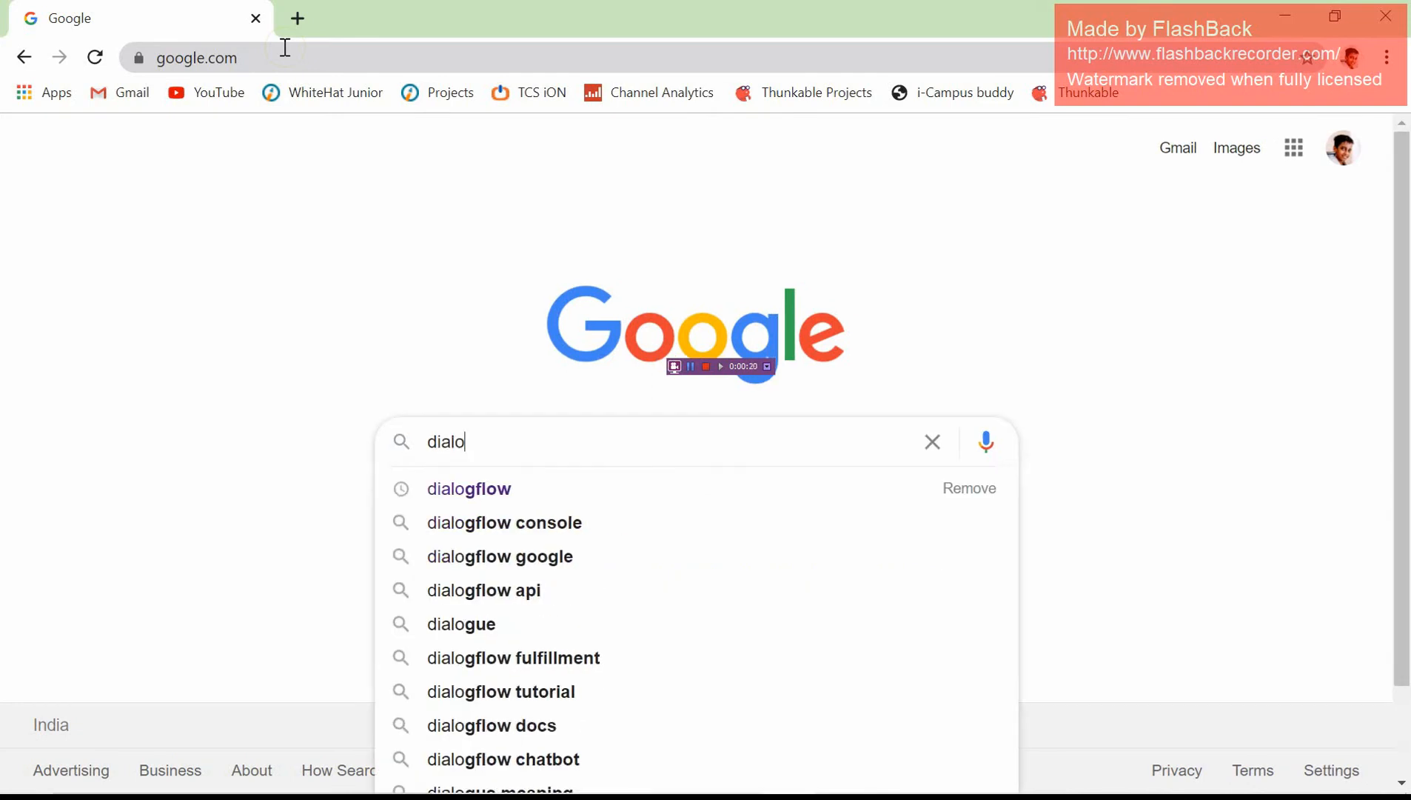
{"action": "type", "text": "gflow"}
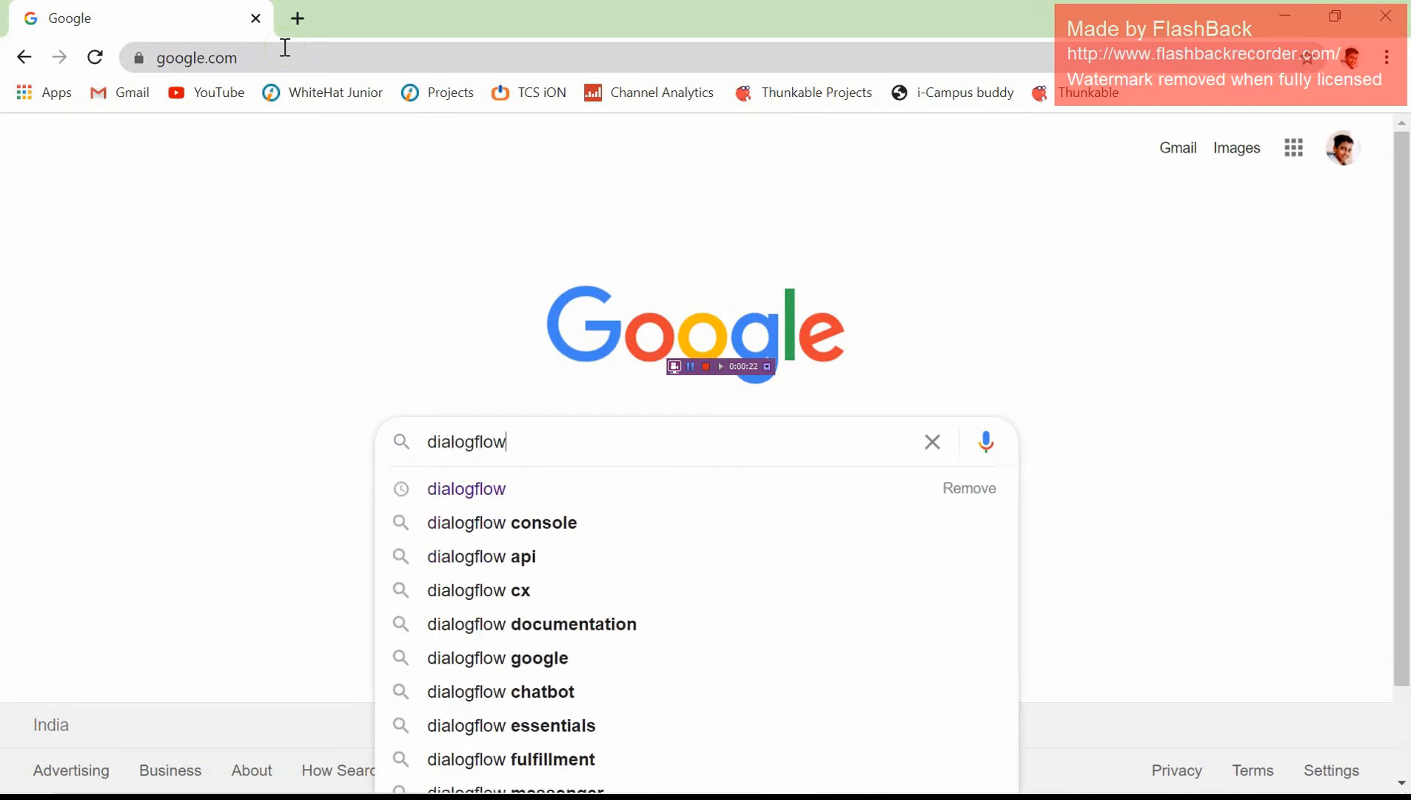
{"action": "key", "text": "Return"}
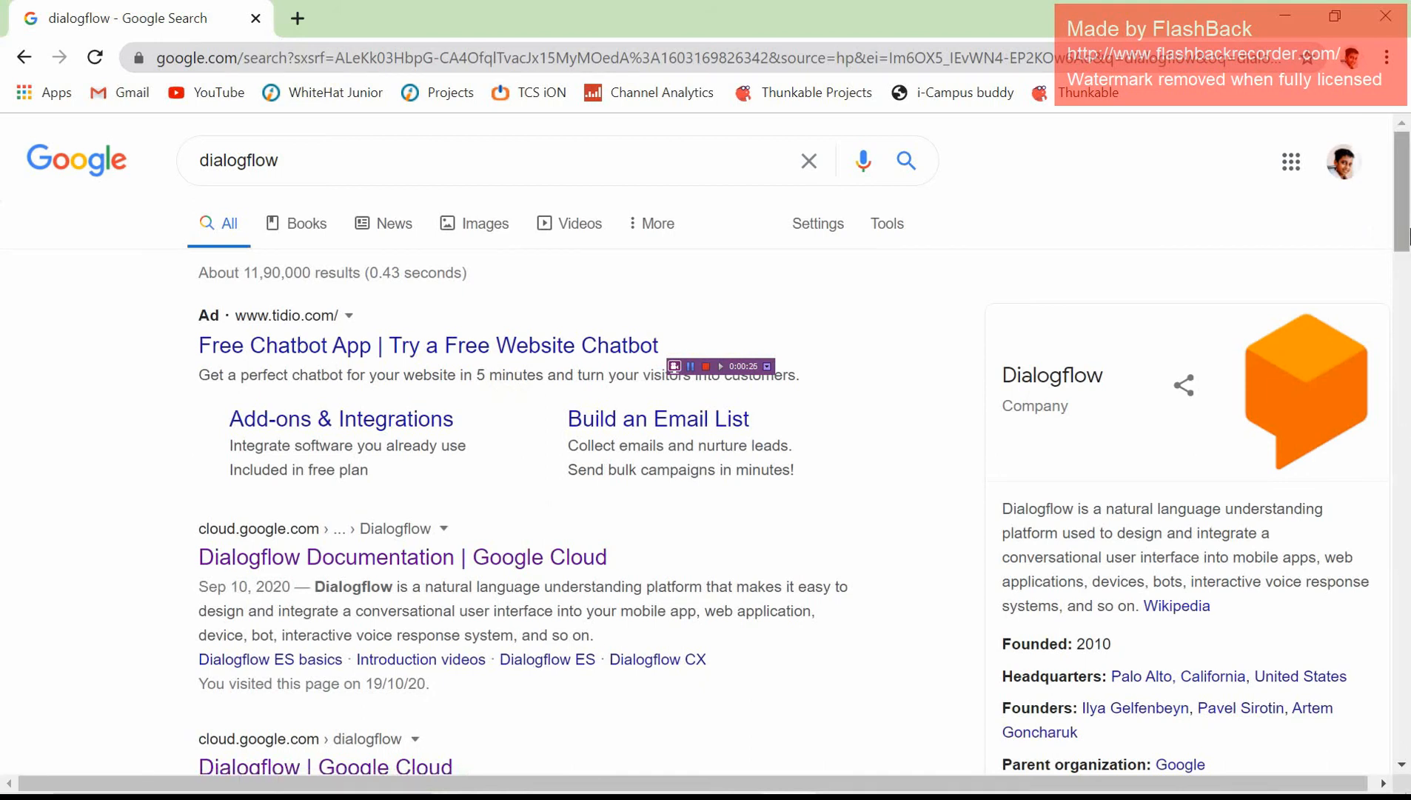
- Open the Dialogflow console from the search results
{"action": "scroll", "coordinate": [1410, 245], "scroll_direction": "down", "scroll_amount": 2}
{"action": "scroll", "coordinate": [1409, 244], "scroll_direction": "up", "scroll_amount": 2}
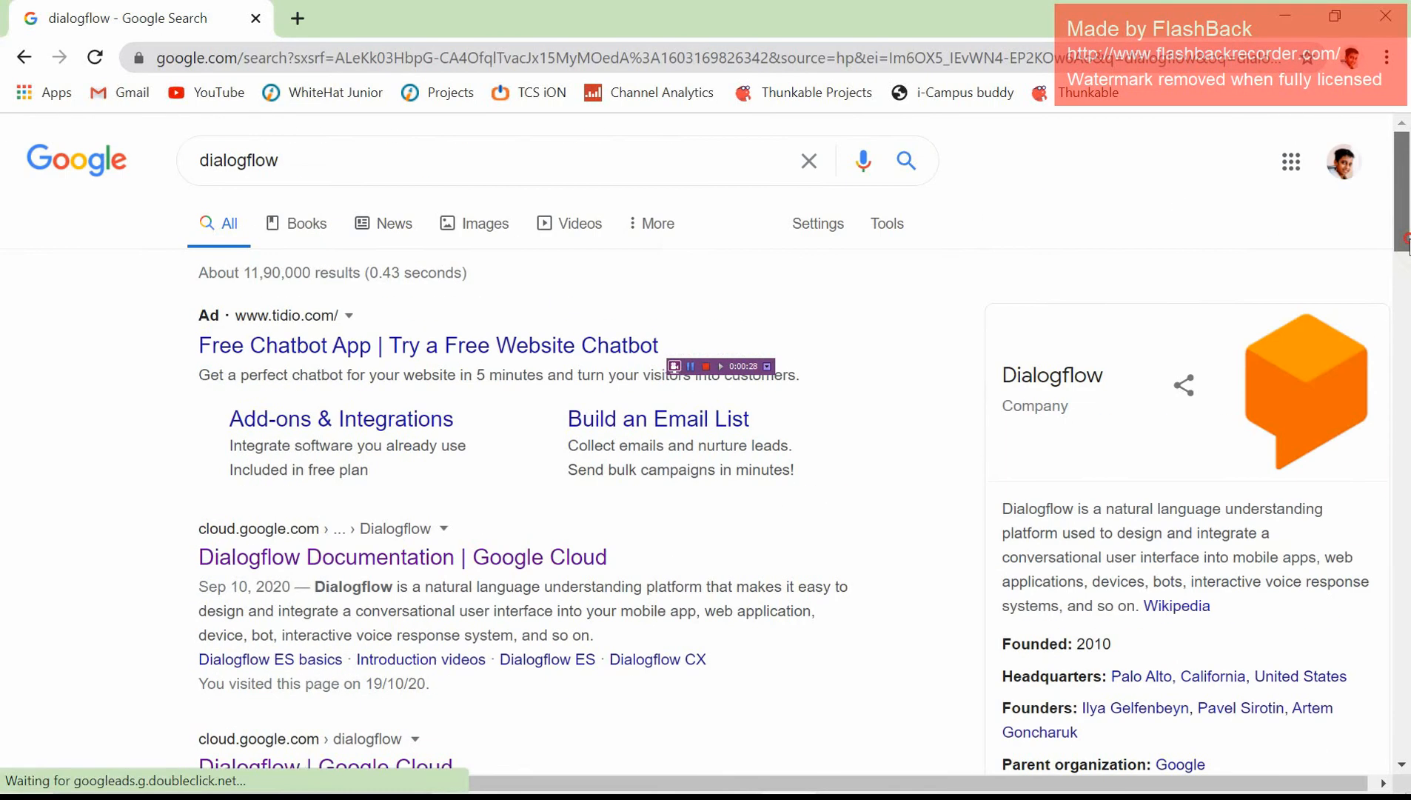
{"action": "left_click", "coordinate": [528, 60]}
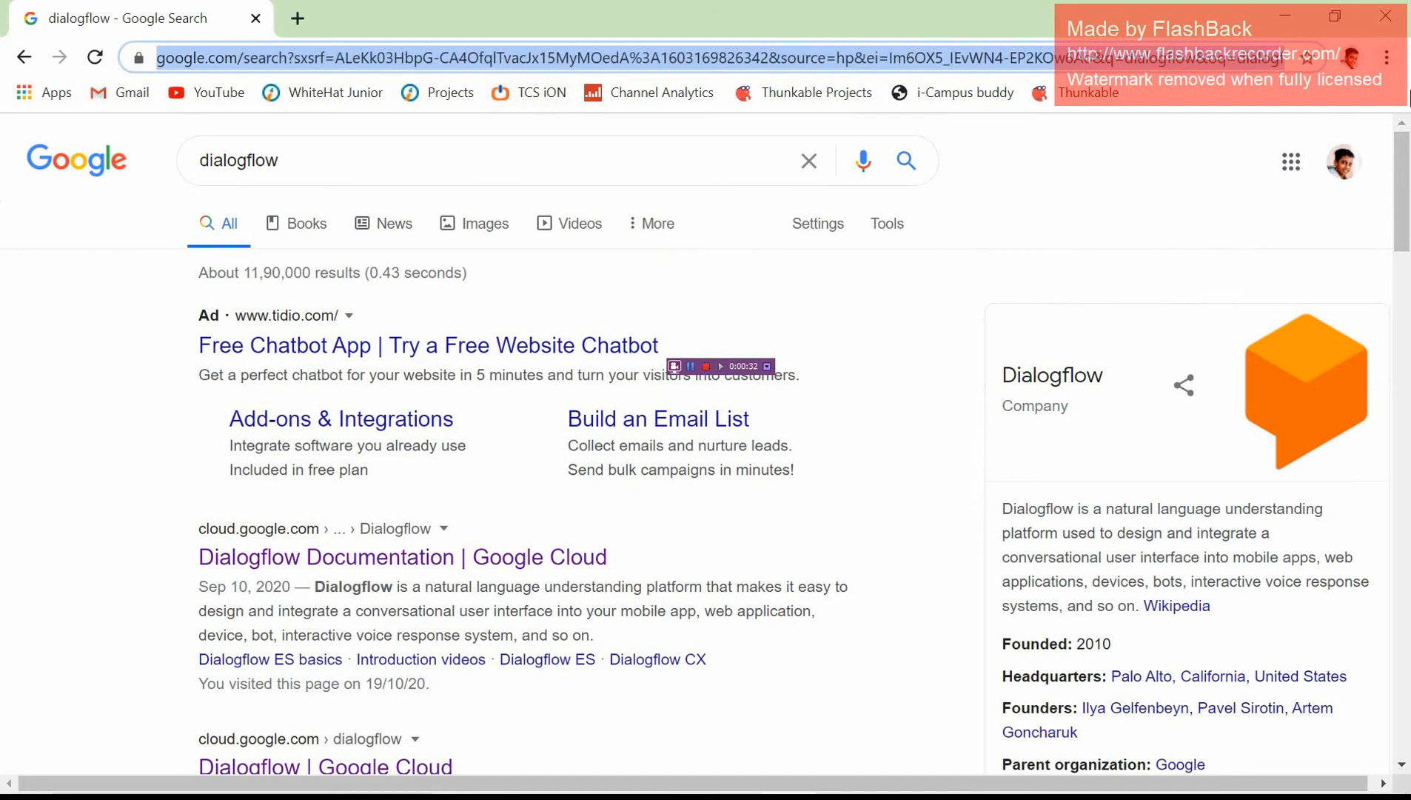
{"action": "left_click_drag", "start_coordinate": [1409, 142], "coordinate": [1409, 240]}
{"action": "left_click", "coordinate": [252, 462]}
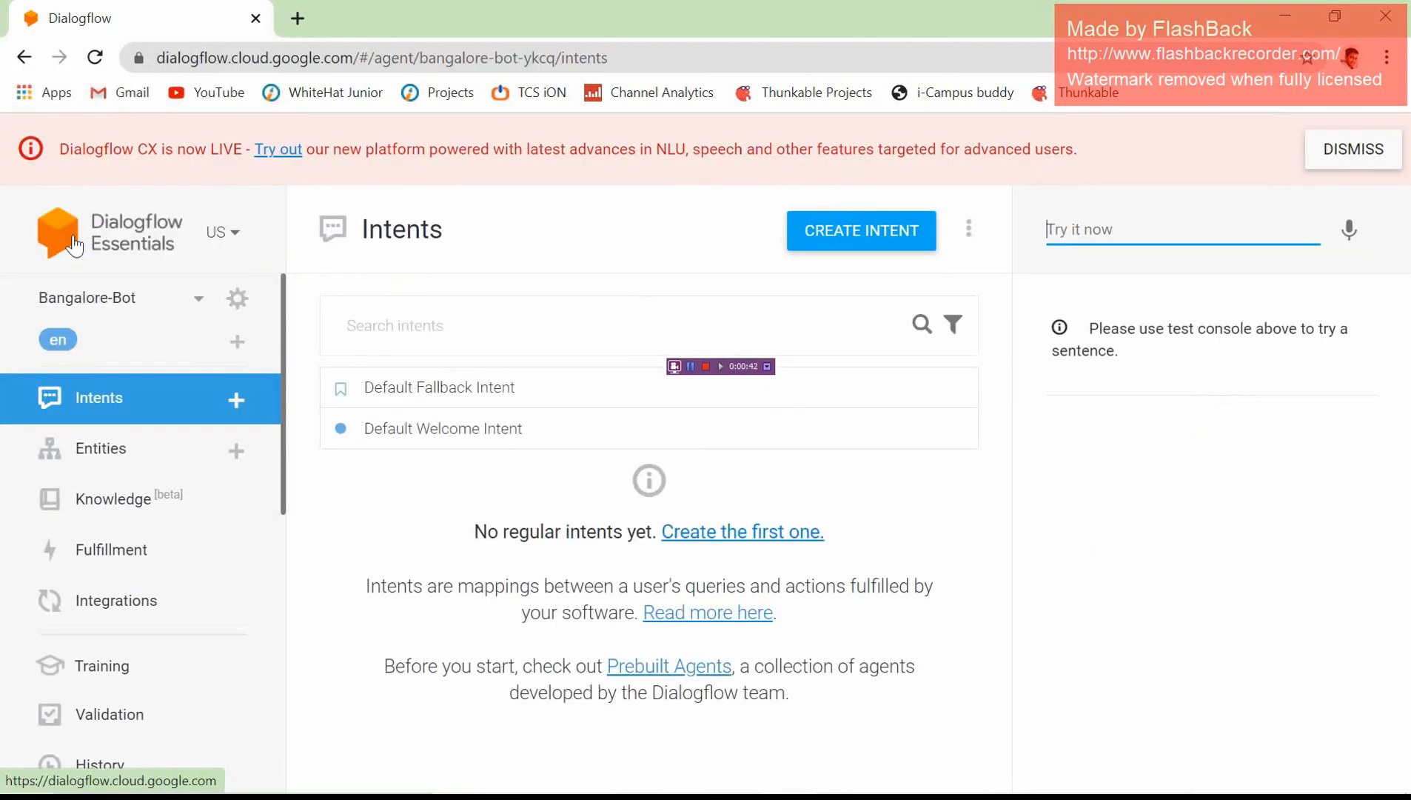
- Look through the list of agents and the option for creating a new agent, keeping Bangalore-Bot selected
{"action": "left_click", "coordinate": [197, 319]}
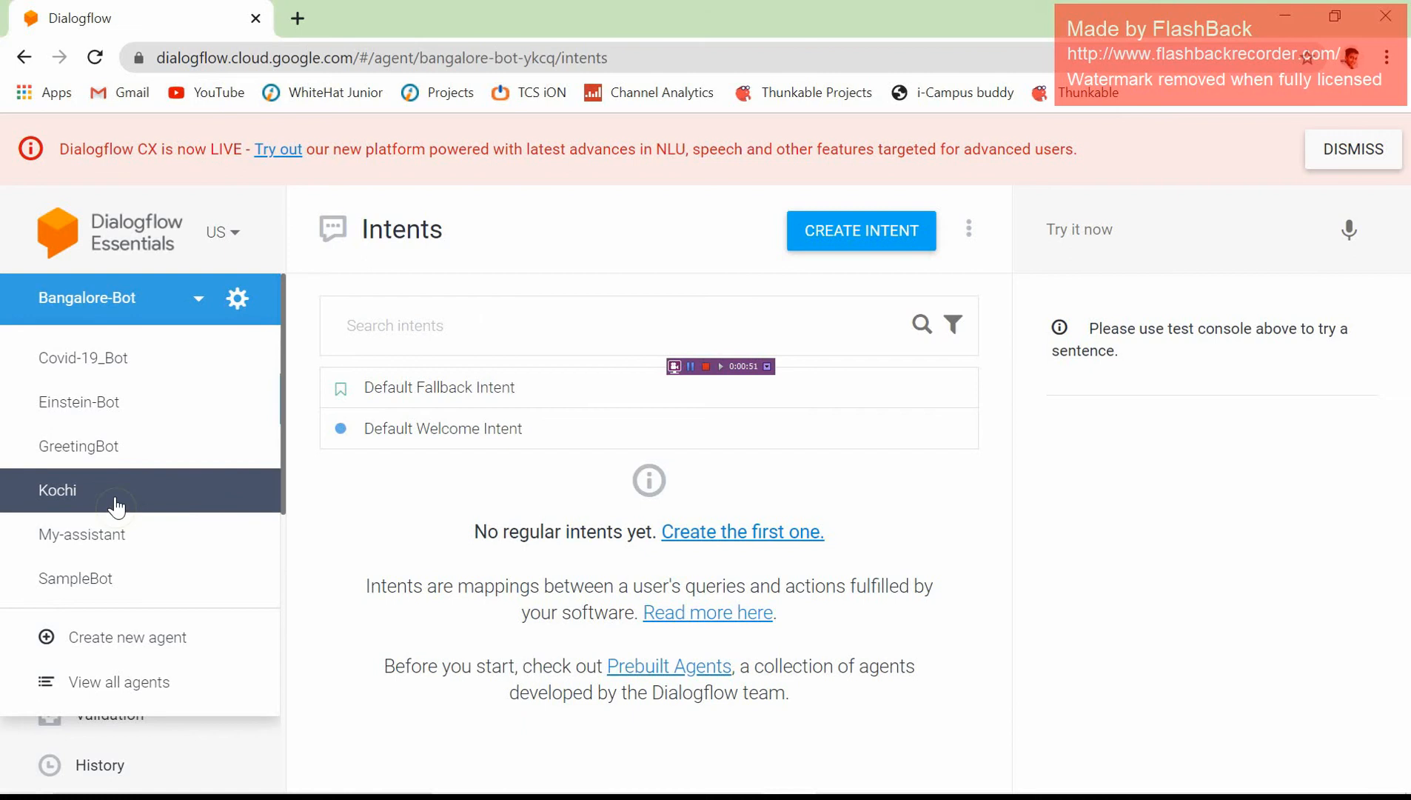
{"action": "left_click", "coordinate": [181, 306]}
{"action": "left_click", "coordinate": [197, 300]}
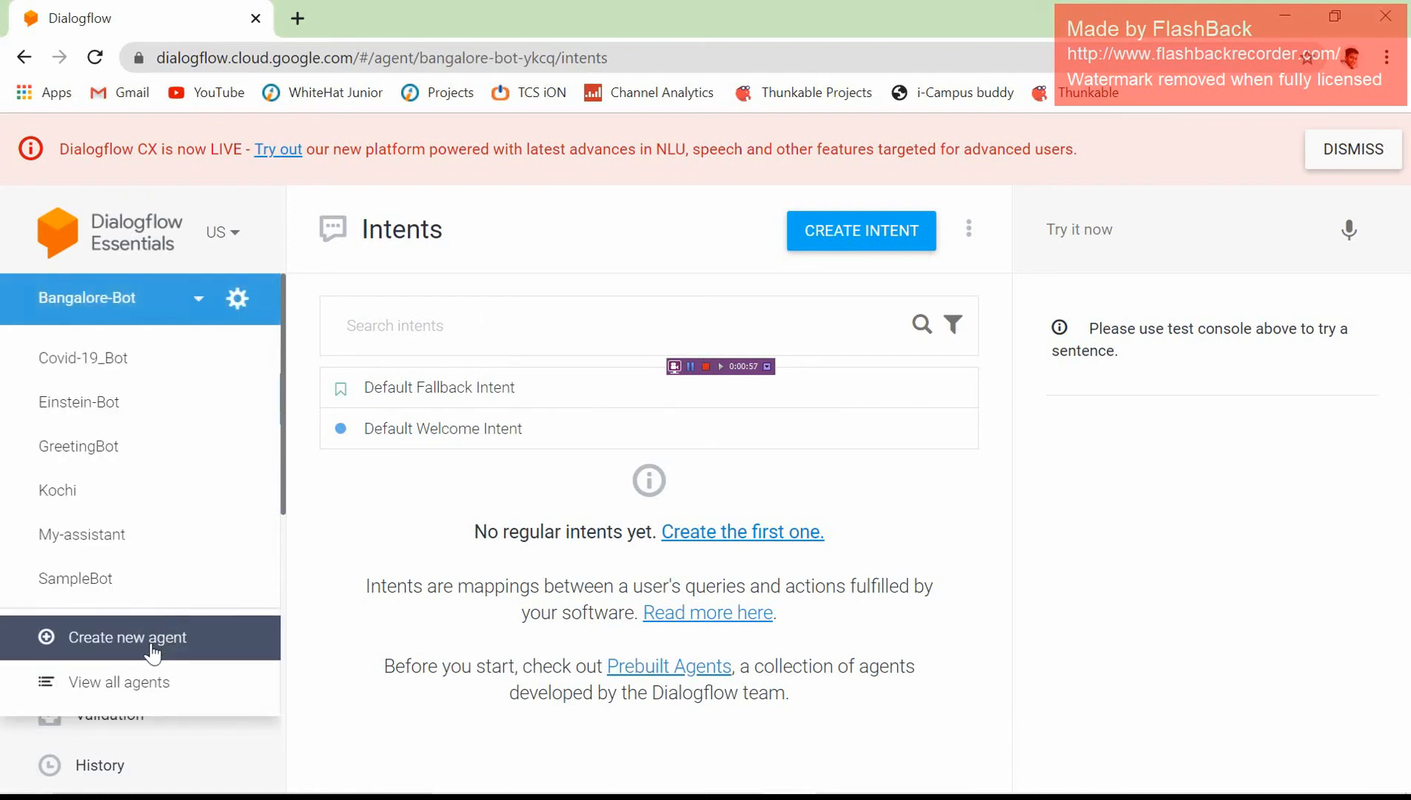
{"action": "left_click", "coordinate": [138, 285]}
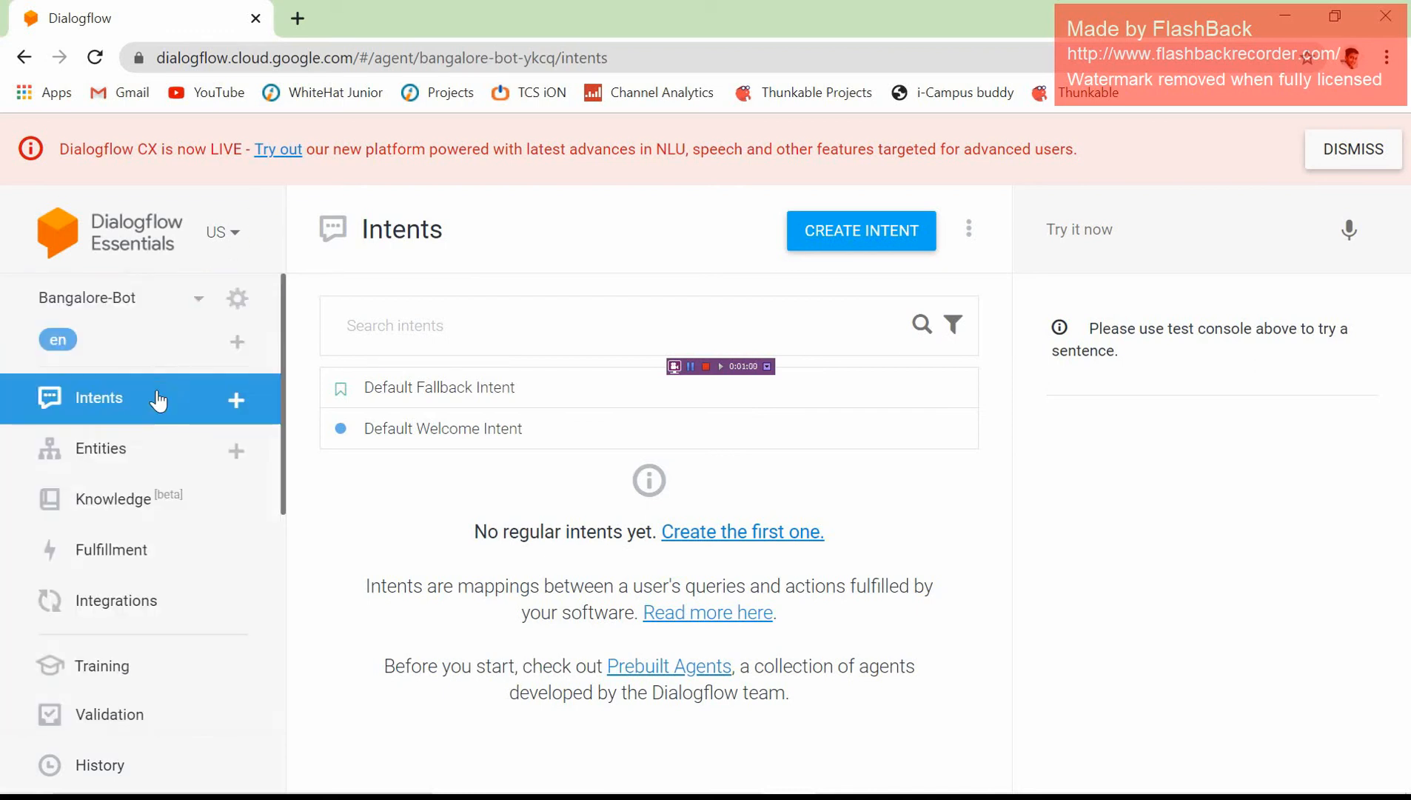
- Open the Default Welcome Intent of Bangalore-Bot
{"action": "left_click", "coordinate": [78, 457]}
{"action": "left_click", "coordinate": [93, 400]}
{"action": "left_click", "coordinate": [460, 432]}
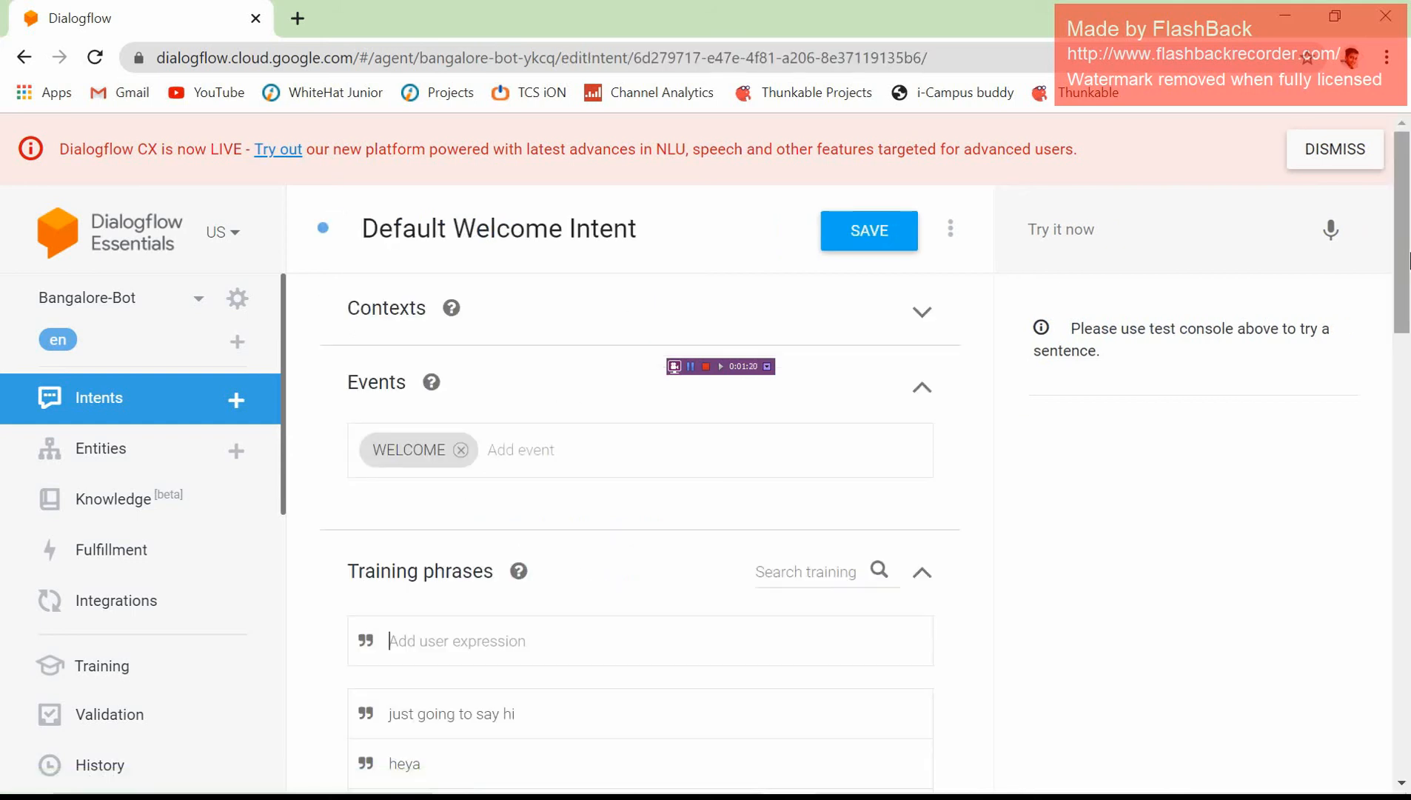
- Examine the training phrases, parameters and text responses of the Default Welcome Intent
{"action": "left_click_drag", "start_coordinate": [1409, 261], "coordinate": [1374, 403]}
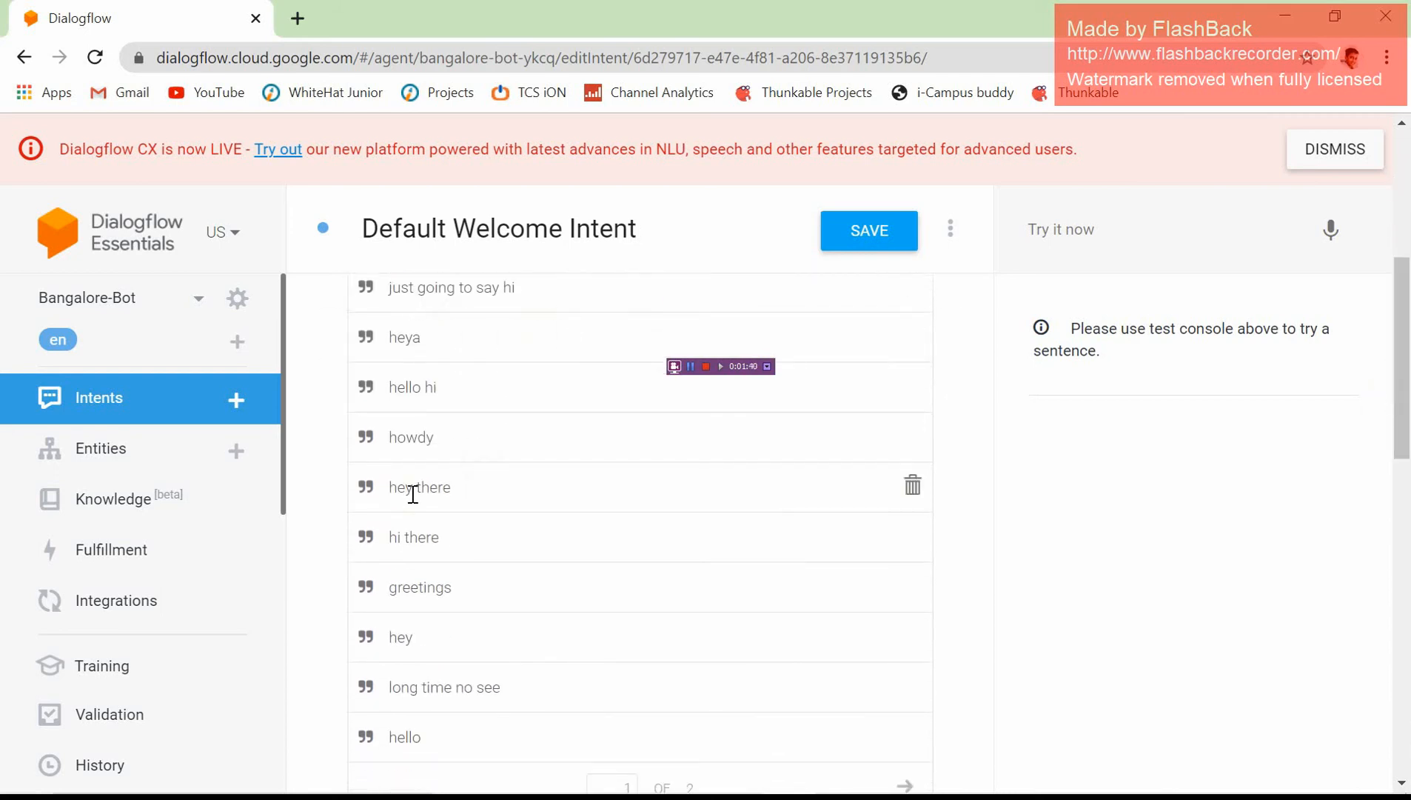
{"action": "left_click_drag", "start_coordinate": [1401, 423], "coordinate": [1401, 633]}
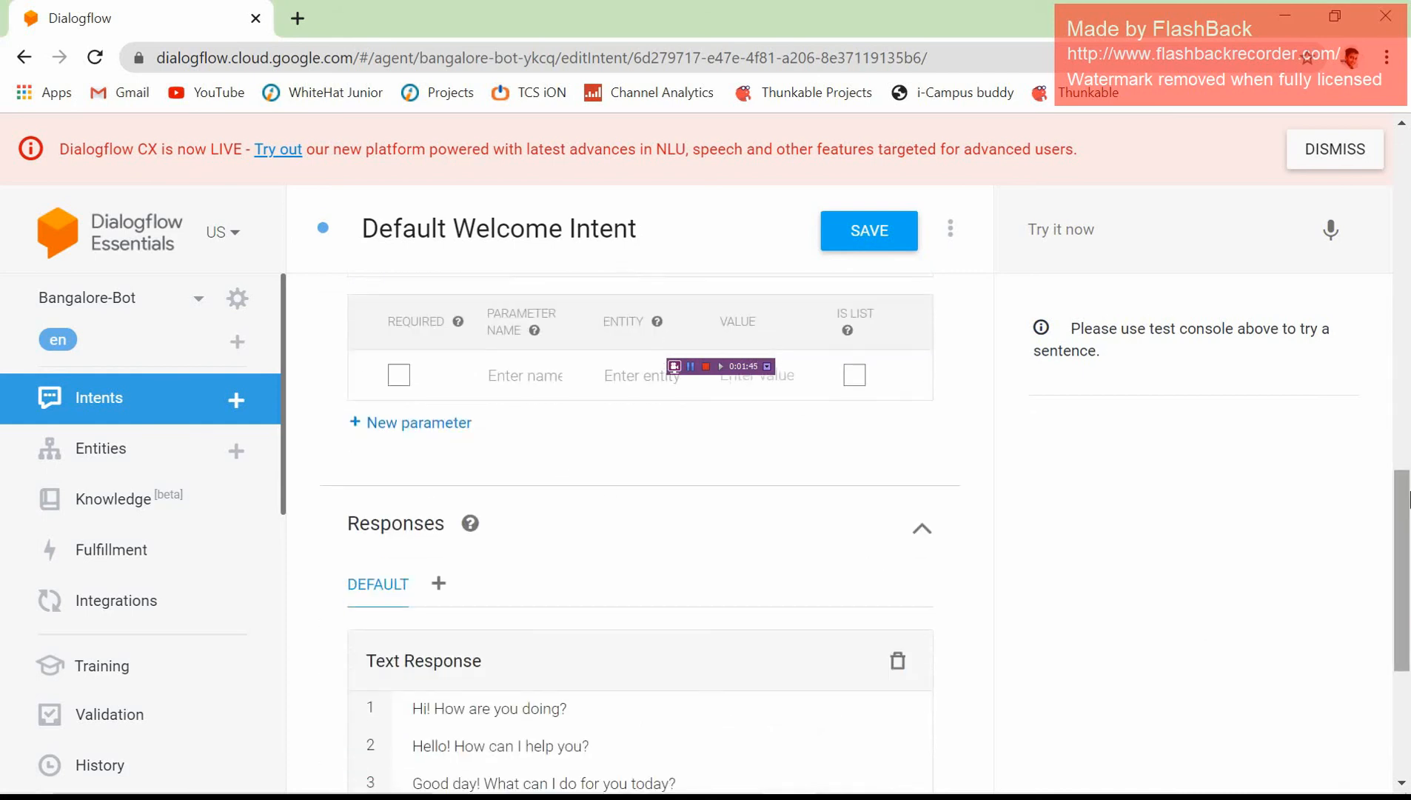
{"action": "left_click_drag", "start_coordinate": [1406, 511], "coordinate": [1407, 588]}
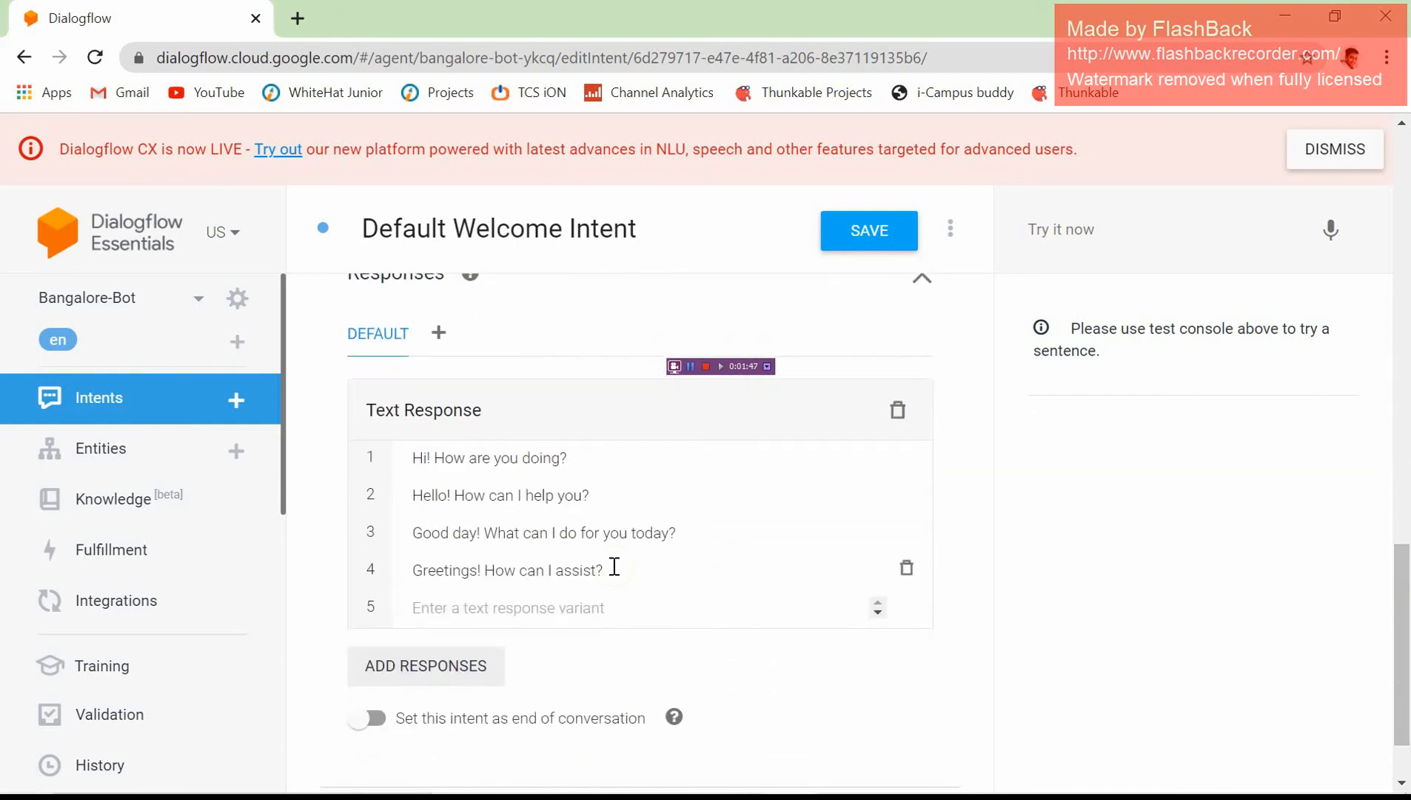
{"action": "right_click", "coordinate": [408, 445]}
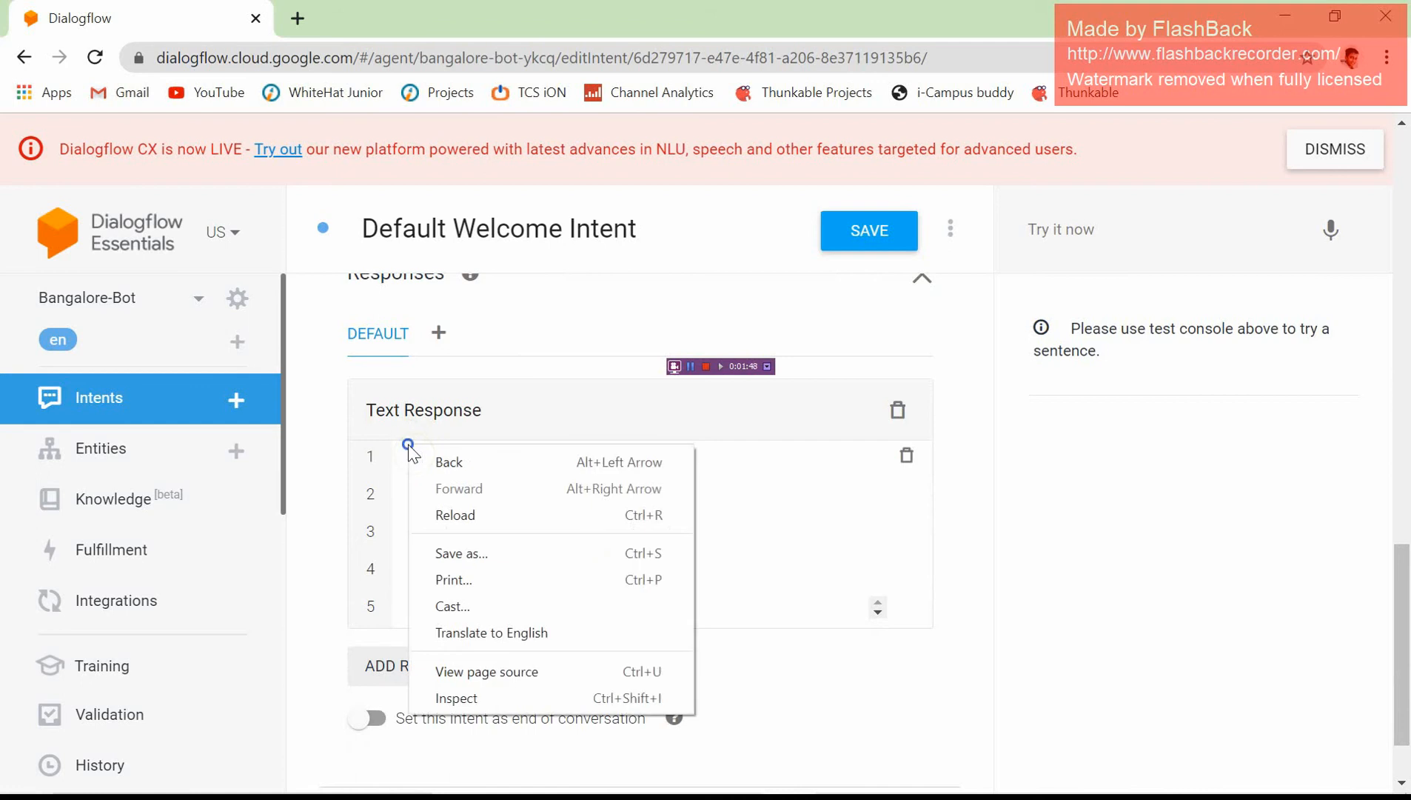
{"action": "left_click", "coordinate": [1046, 563]}
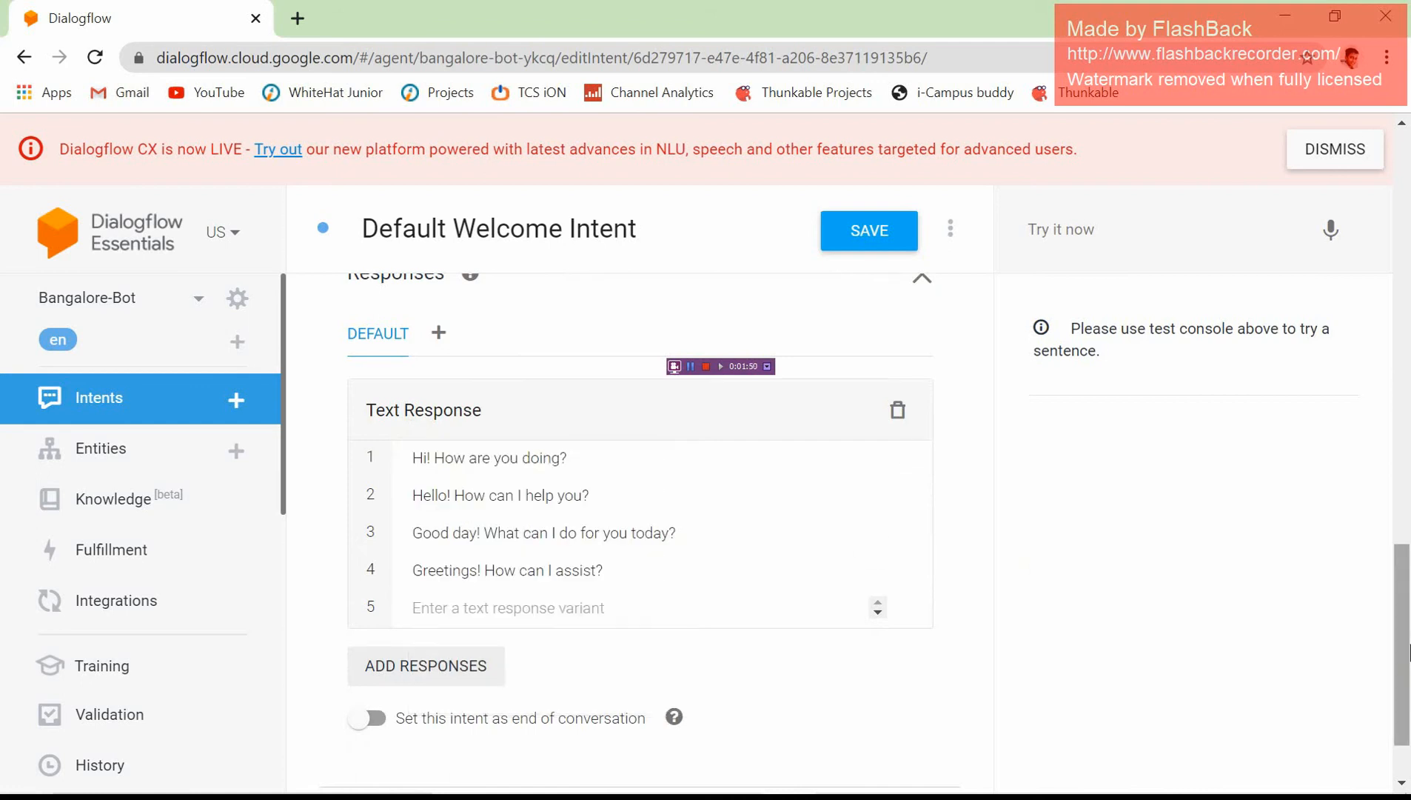
{"action": "left_click_drag", "start_coordinate": [1409, 651], "coordinate": [1407, 680]}
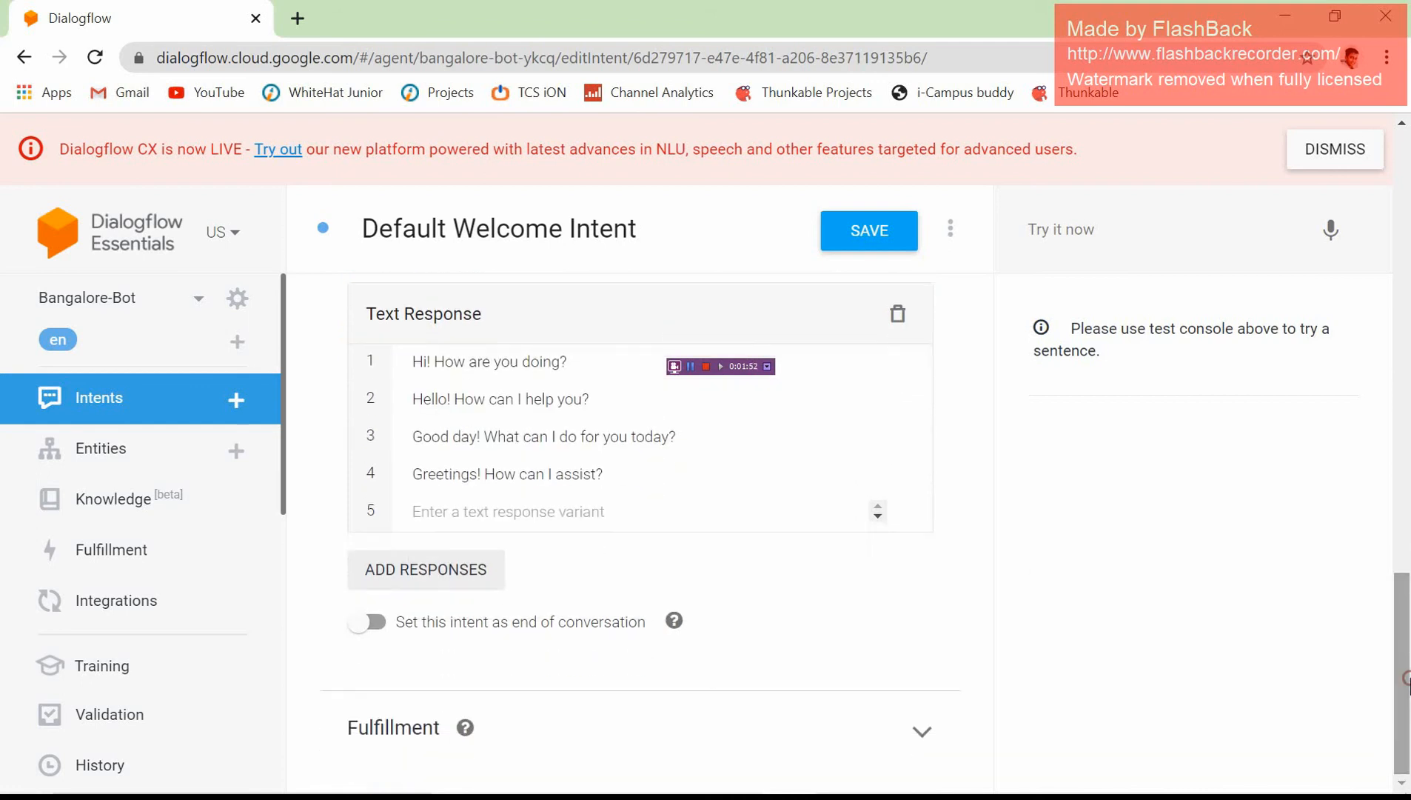
{"action": "left_click_drag", "start_coordinate": [1402, 630], "coordinate": [1390, 375]}
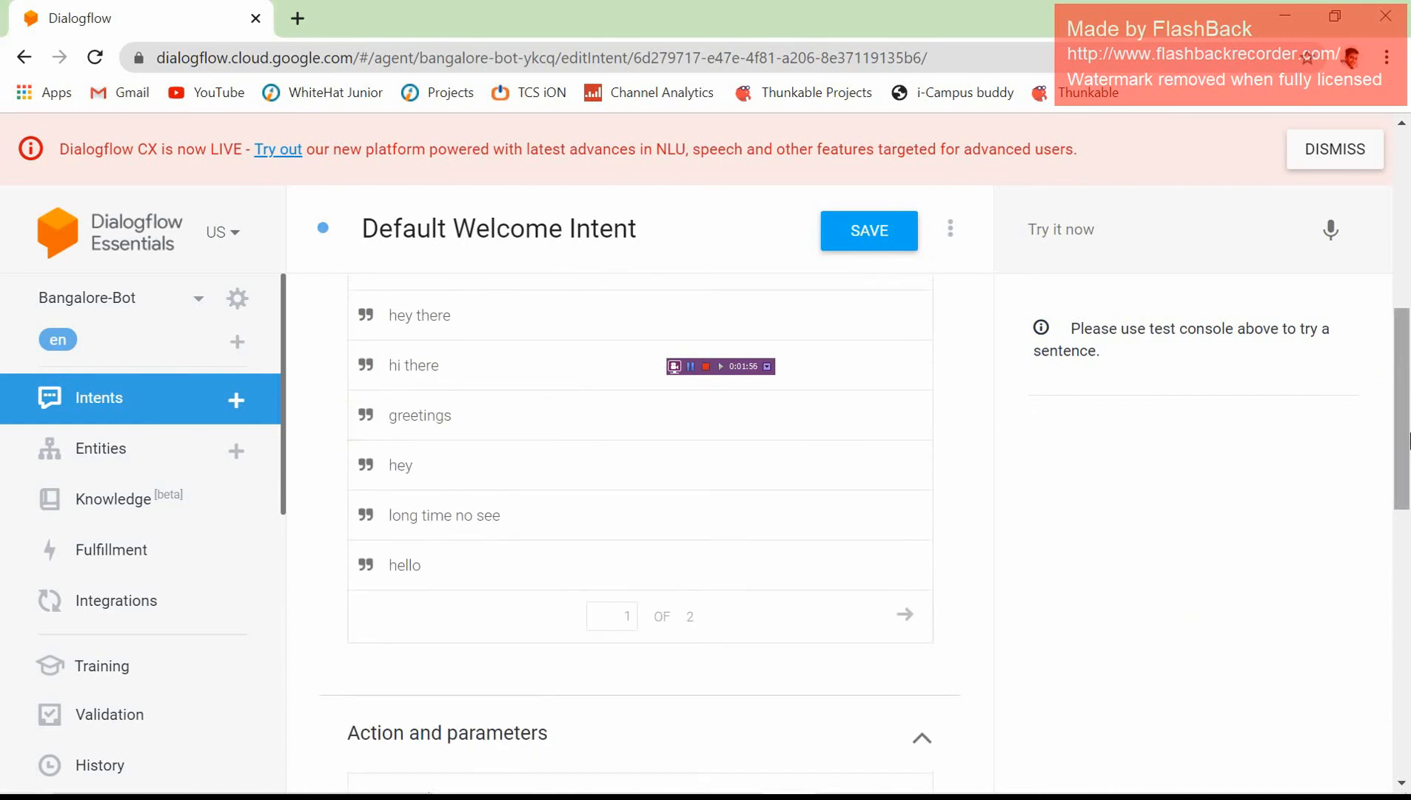
{"action": "left_click_drag", "start_coordinate": [1408, 467], "coordinate": [1407, 733]}
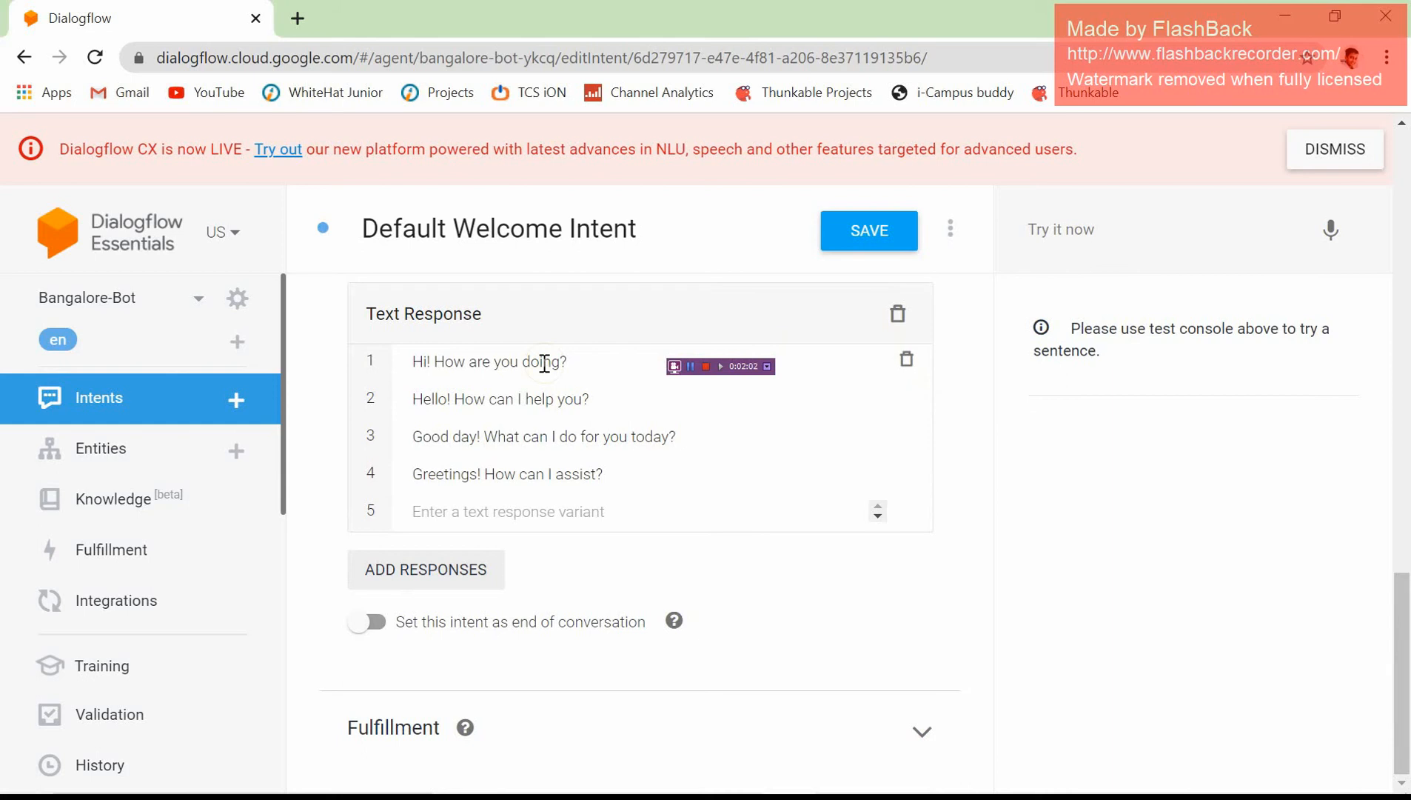
{"action": "left_click_drag", "start_coordinate": [566, 365], "coordinate": [403, 374]}
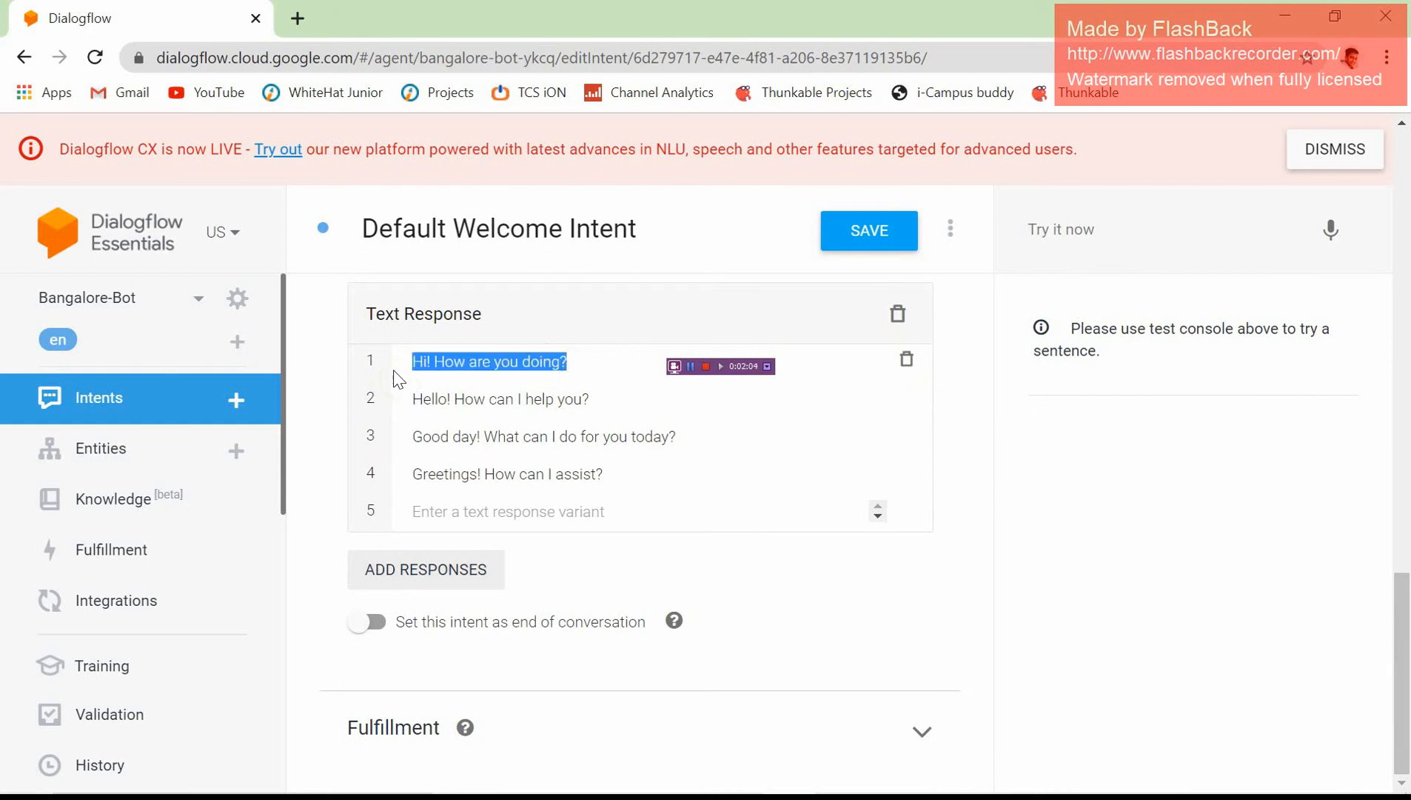
{"action": "left_click", "coordinate": [1023, 542]}
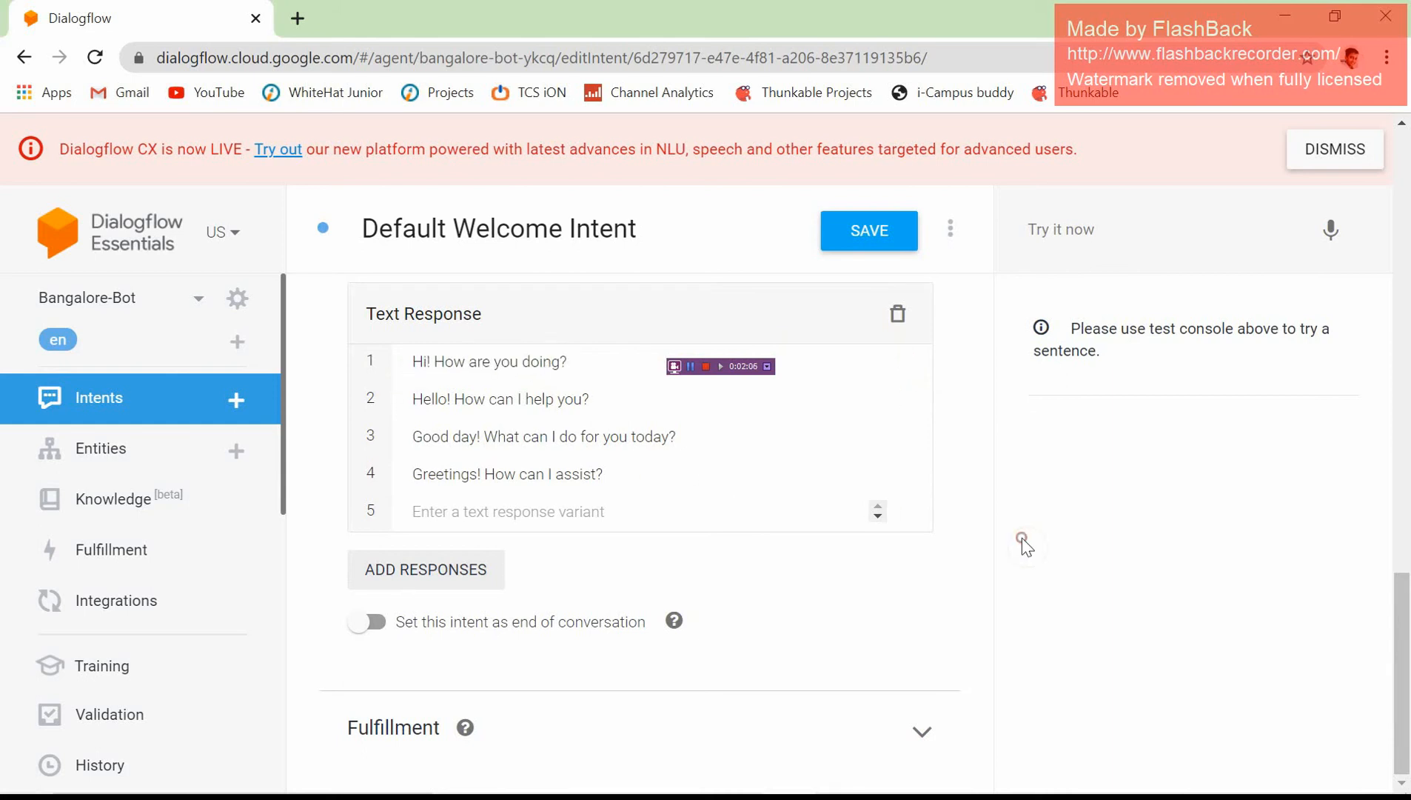
- Open the Default Fallback Intent and examine its training phrases, action and text responses
{"action": "left_click", "coordinate": [157, 397]}
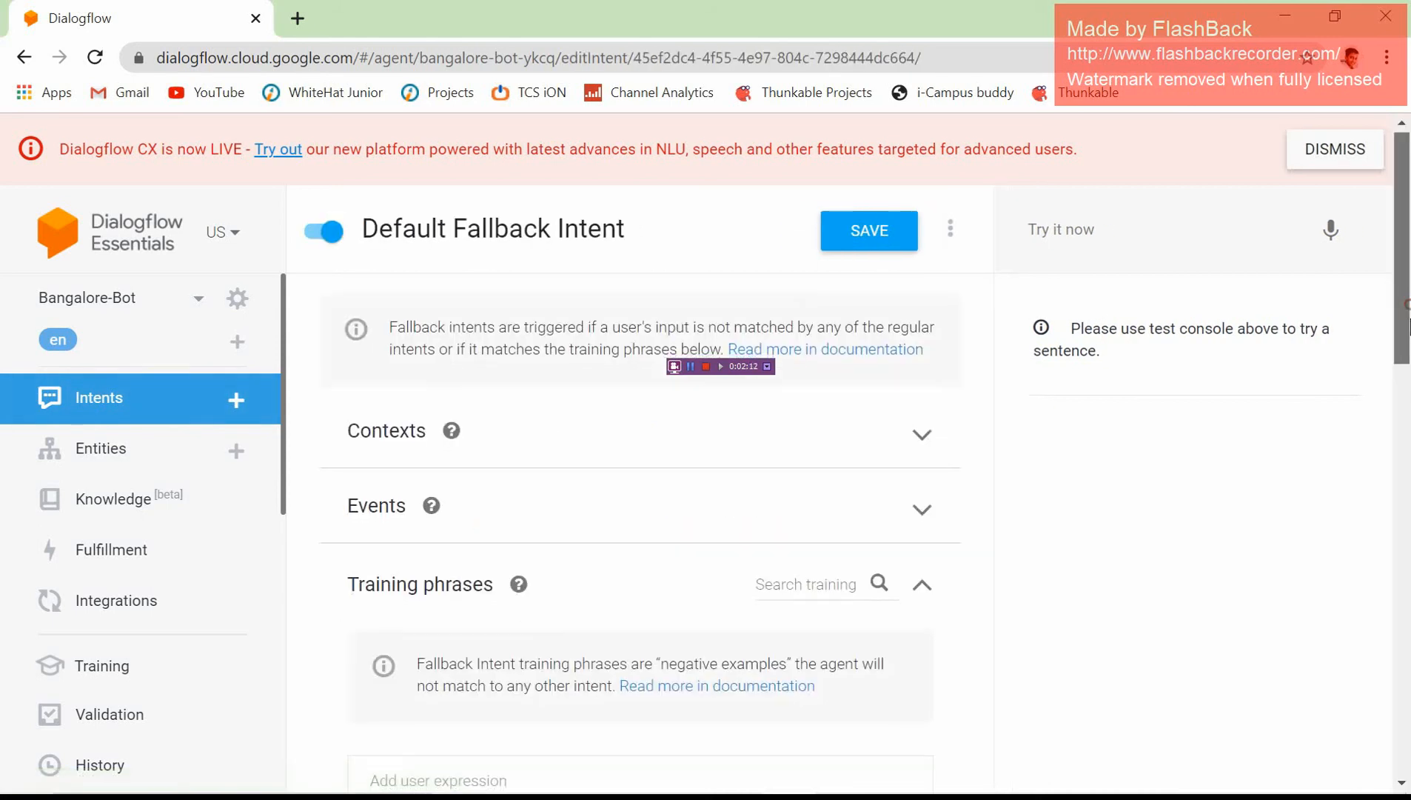
{"action": "scroll", "coordinate": [1406, 404], "scroll_direction": "down", "scroll_amount": 3}
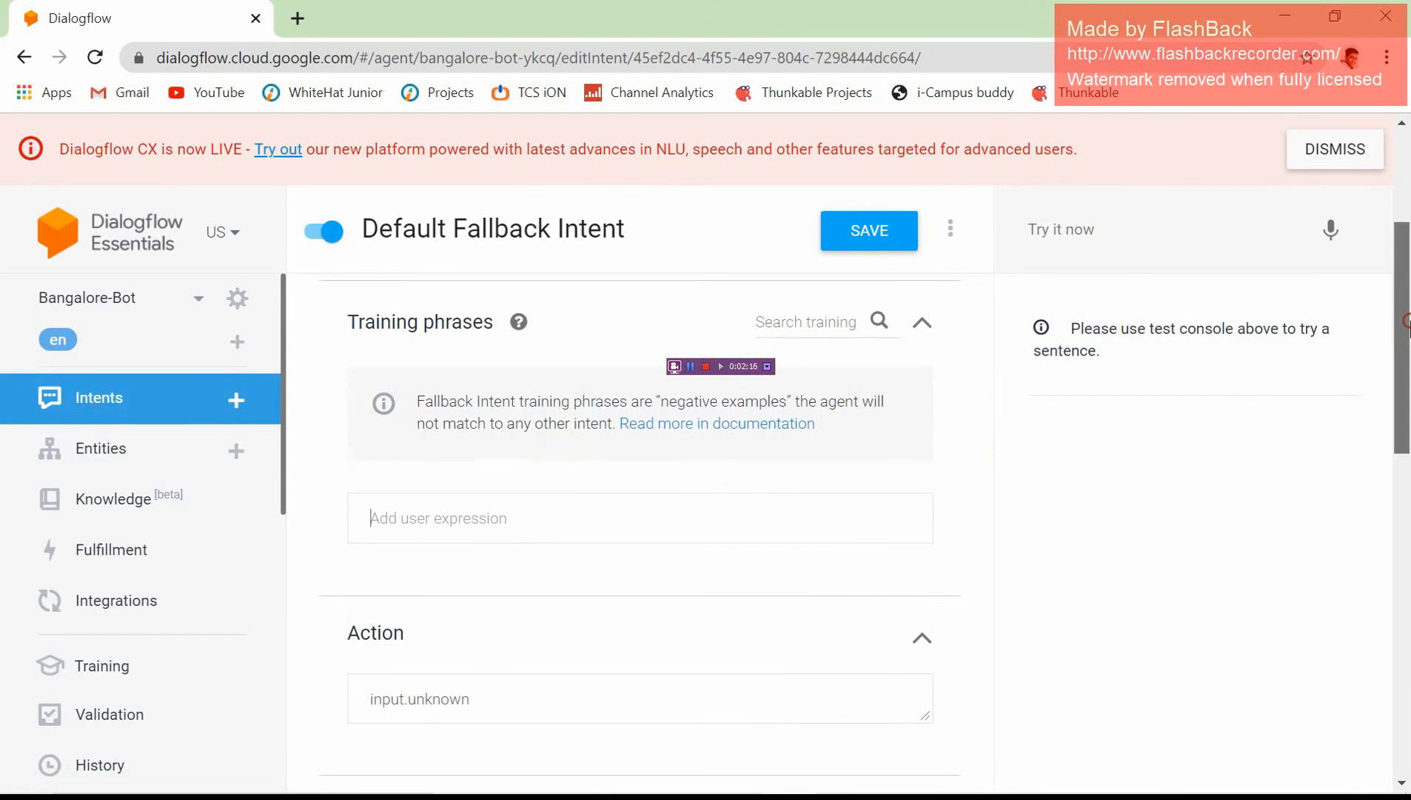
{"action": "scroll", "coordinate": [1407, 333], "scroll_direction": "down", "scroll_amount": 1}
{"action": "left_click_drag", "start_coordinate": [1407, 355], "coordinate": [1405, 778]}
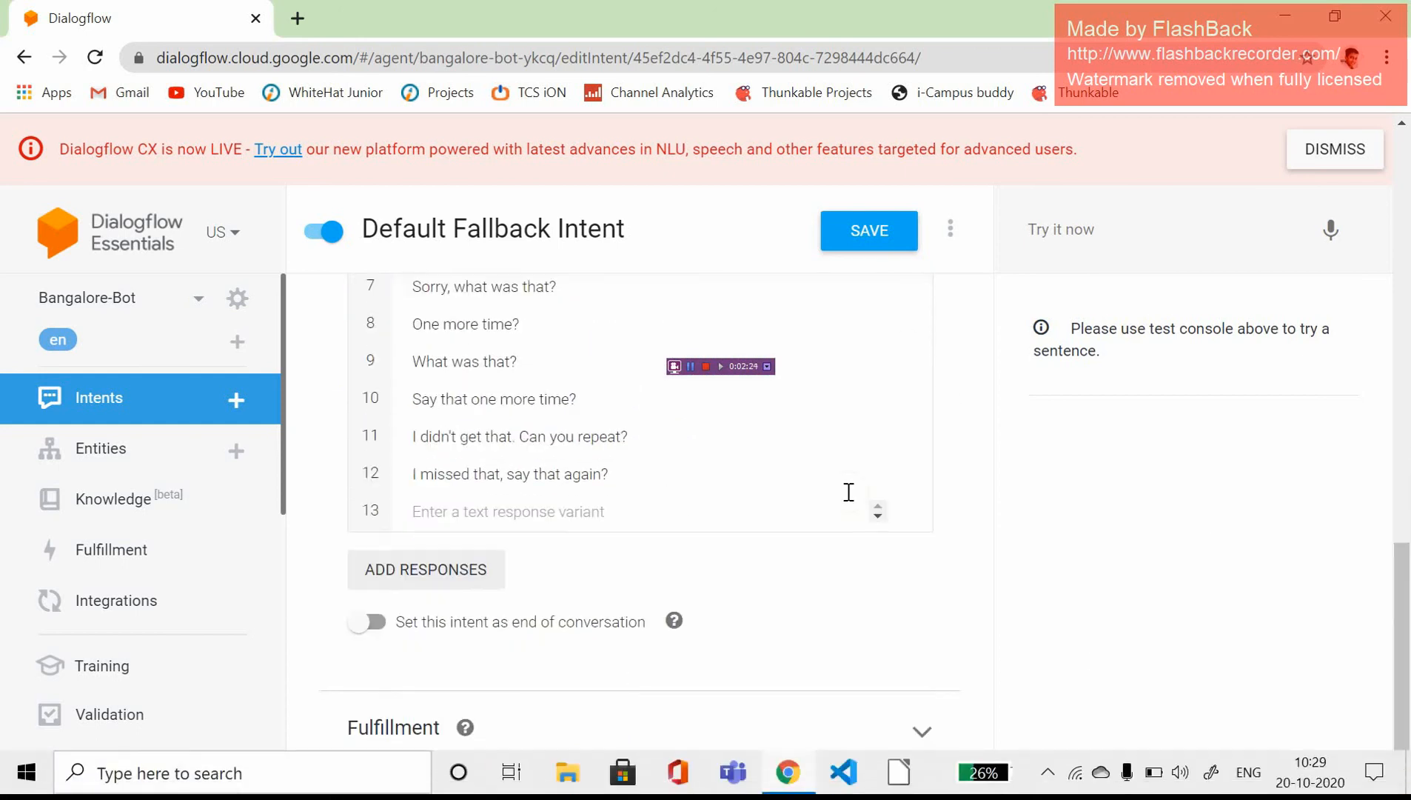
{"action": "left_click", "coordinate": [691, 368]}
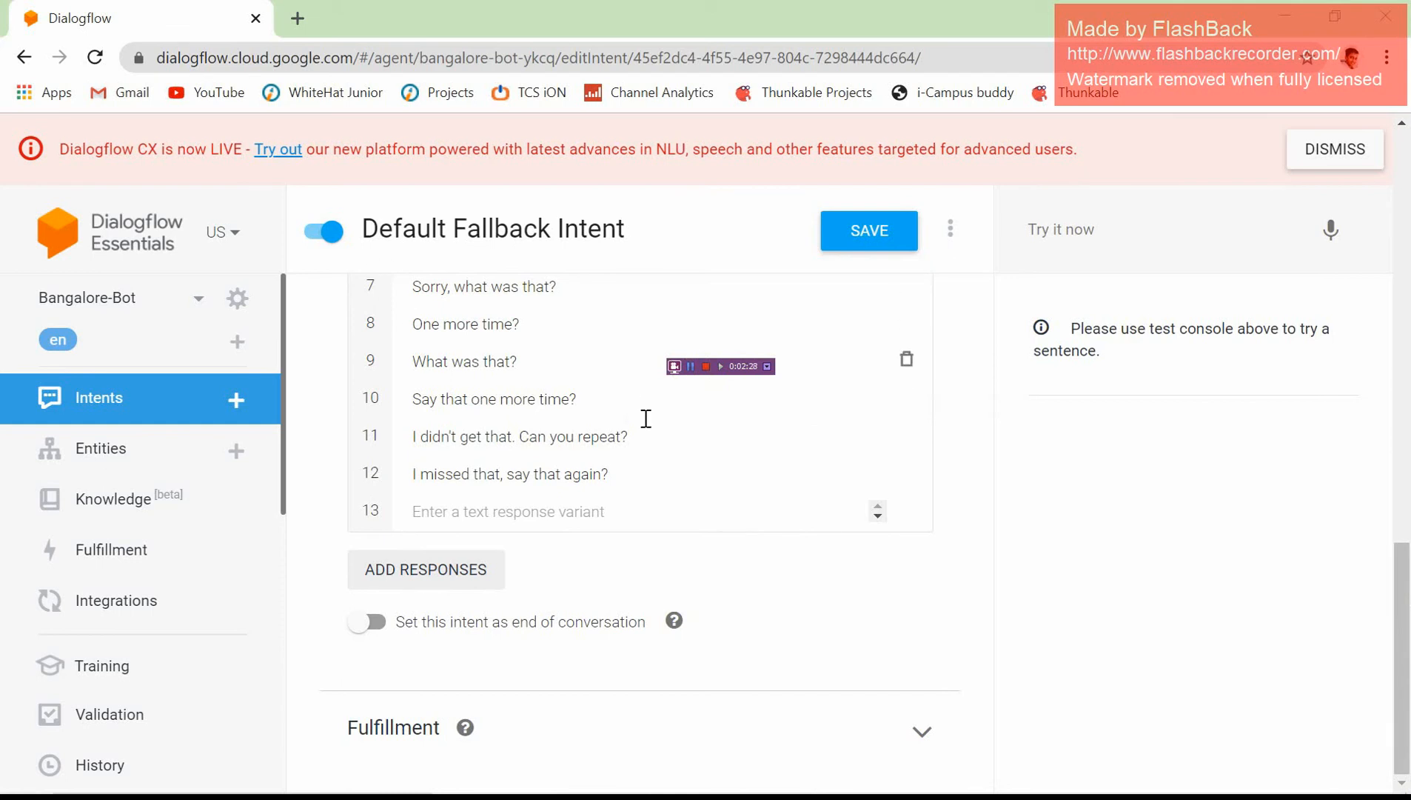
{"action": "left_click_drag", "start_coordinate": [1400, 667], "coordinate": [1405, 268]}
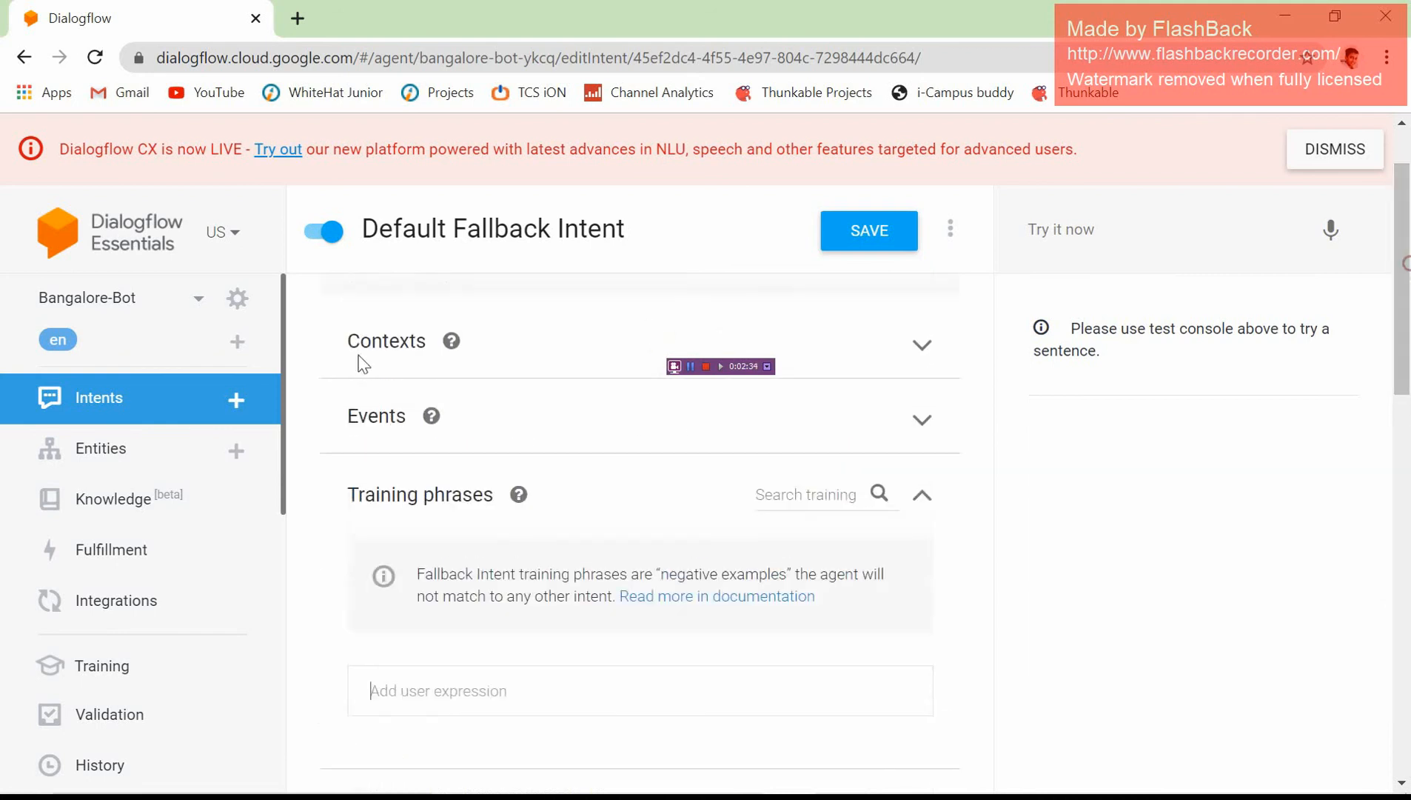
- Create a new intent in Bangalore-Bot and name it "Introduction"
{"action": "left_click", "coordinate": [116, 402]}
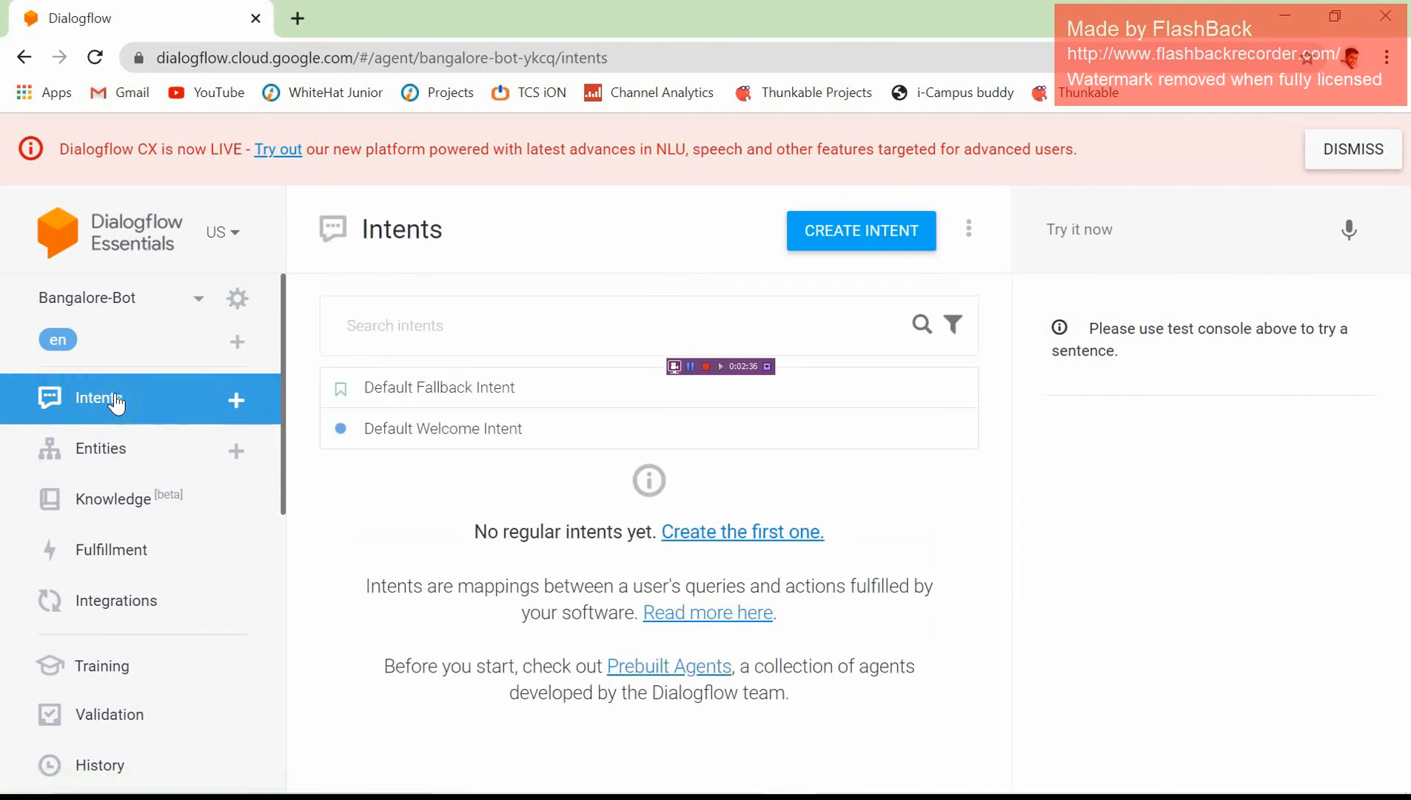
{"action": "left_click", "coordinate": [870, 248]}
{"action": "left_click", "coordinate": [601, 232]}
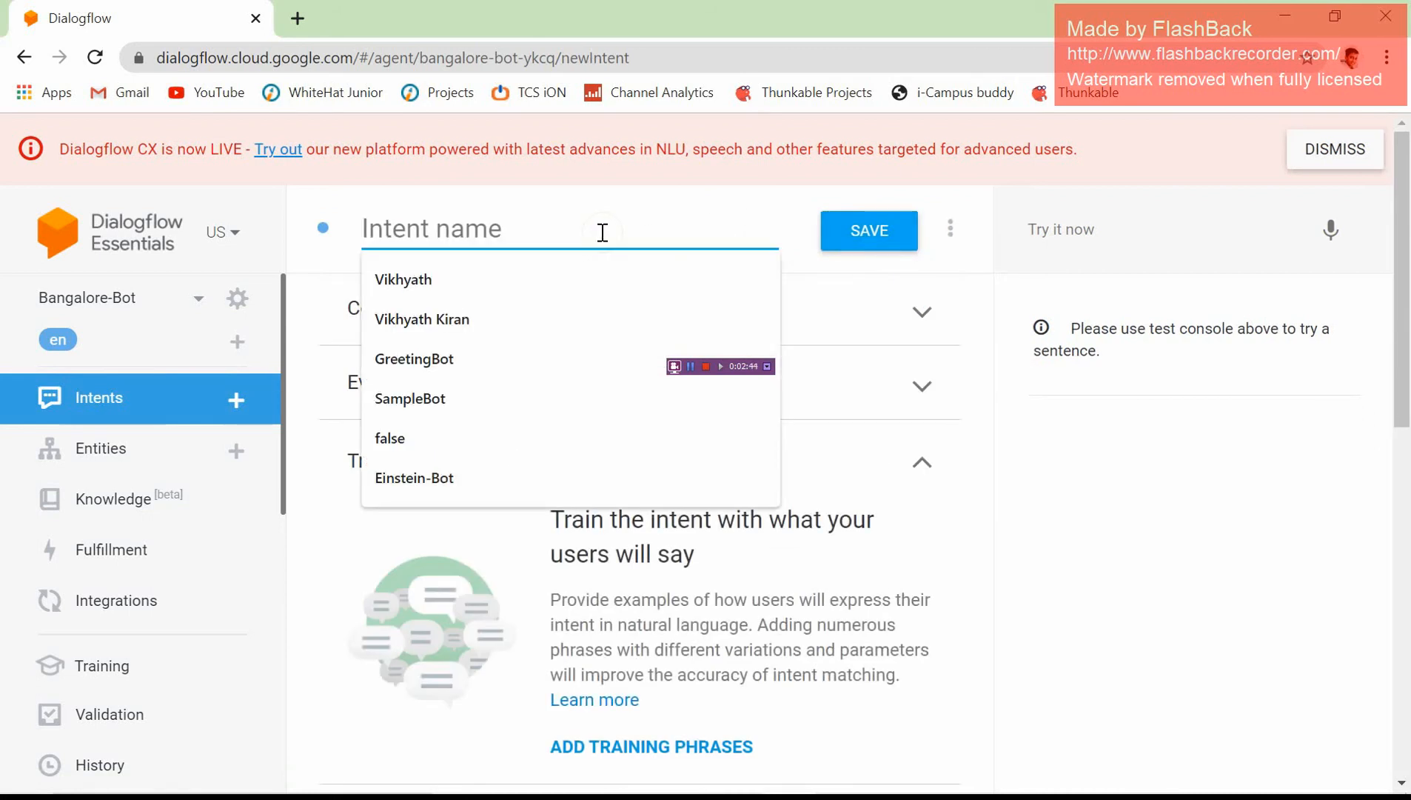
{"action": "type", "text": "In"}
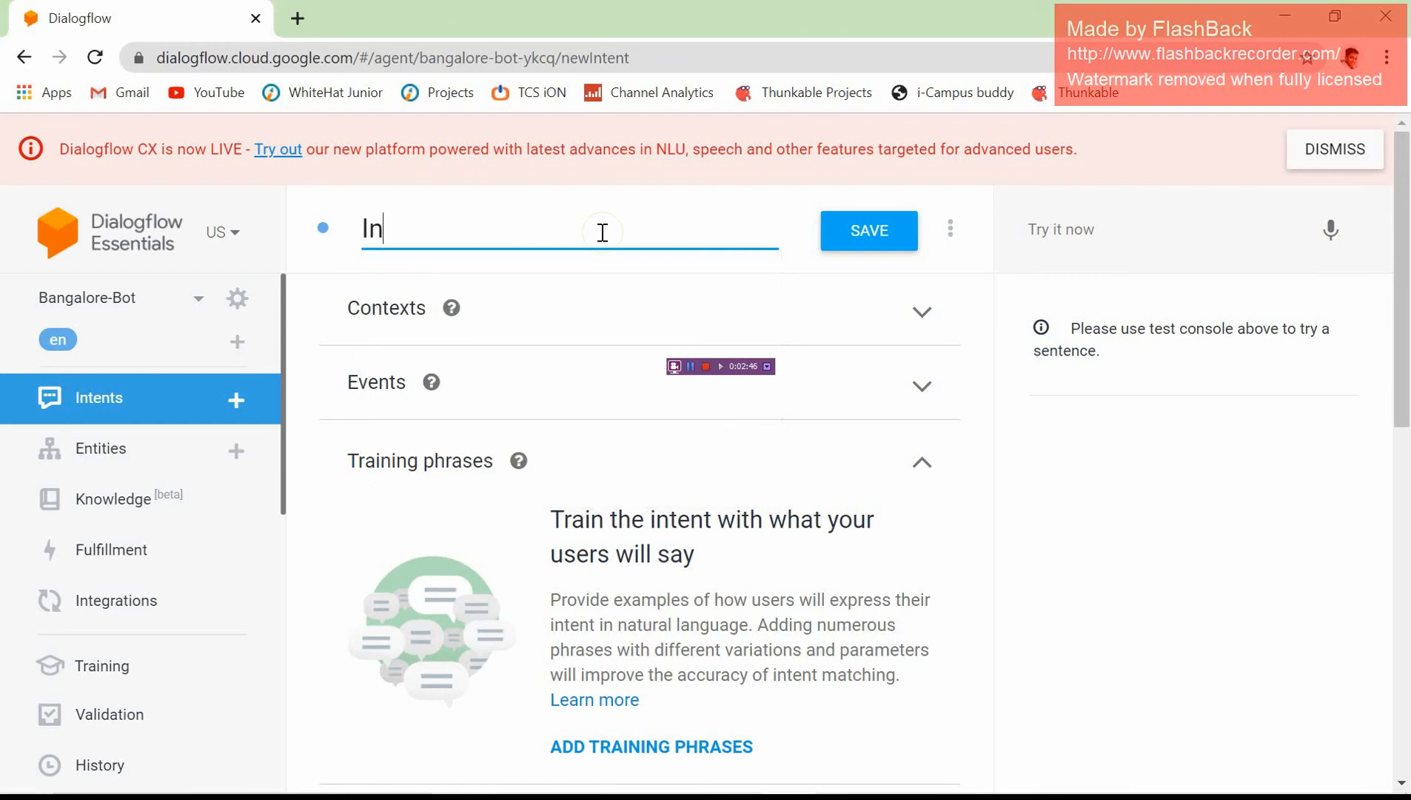
{"action": "type", "text": "troduction"}
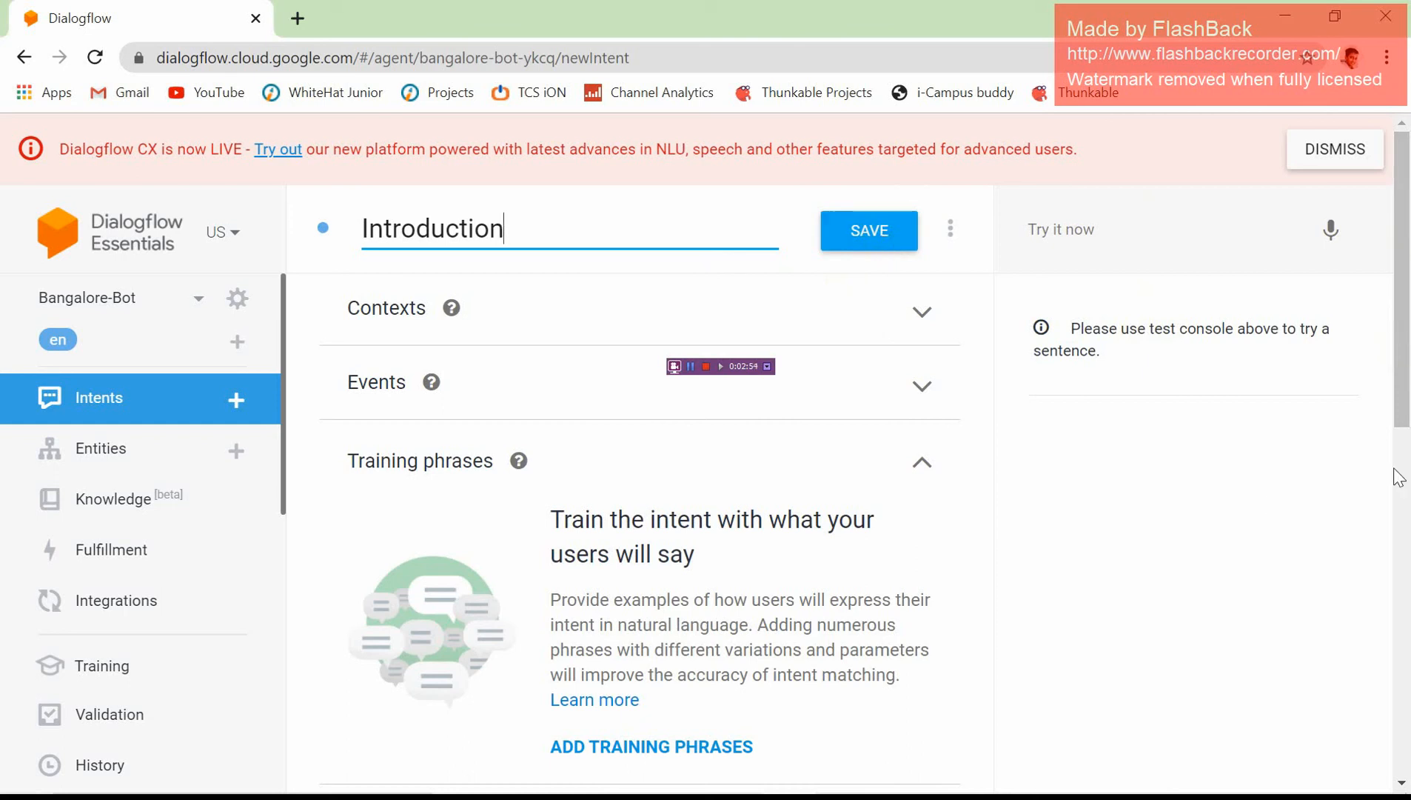
- Add the training phrases "What is Bangalore?" and "What is Bengaluru?" to the Introduction intent
{"action": "scroll", "coordinate": [1398, 477], "scroll_direction": "down", "scroll_amount": 3}
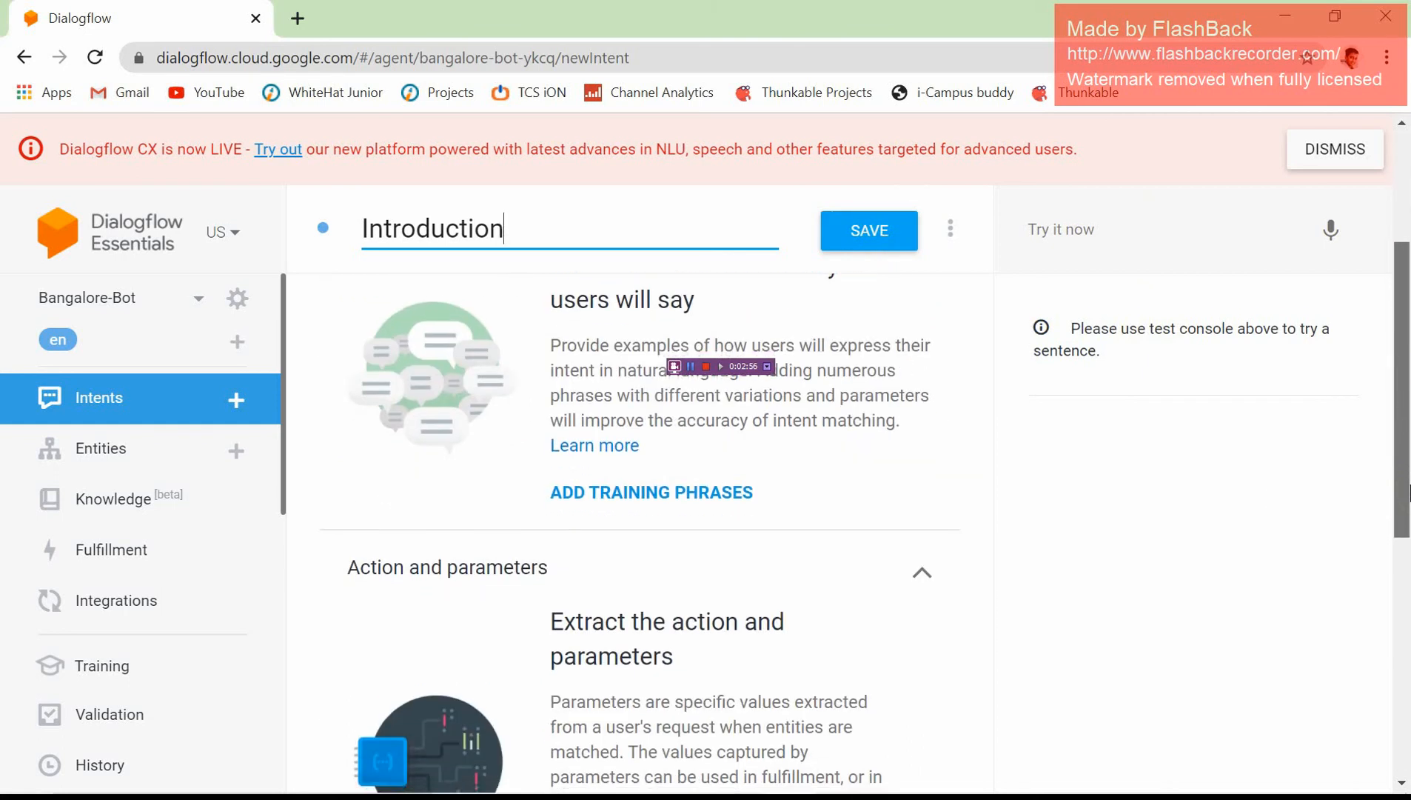
{"action": "scroll", "coordinate": [1407, 494], "scroll_direction": "up", "scroll_amount": 1}
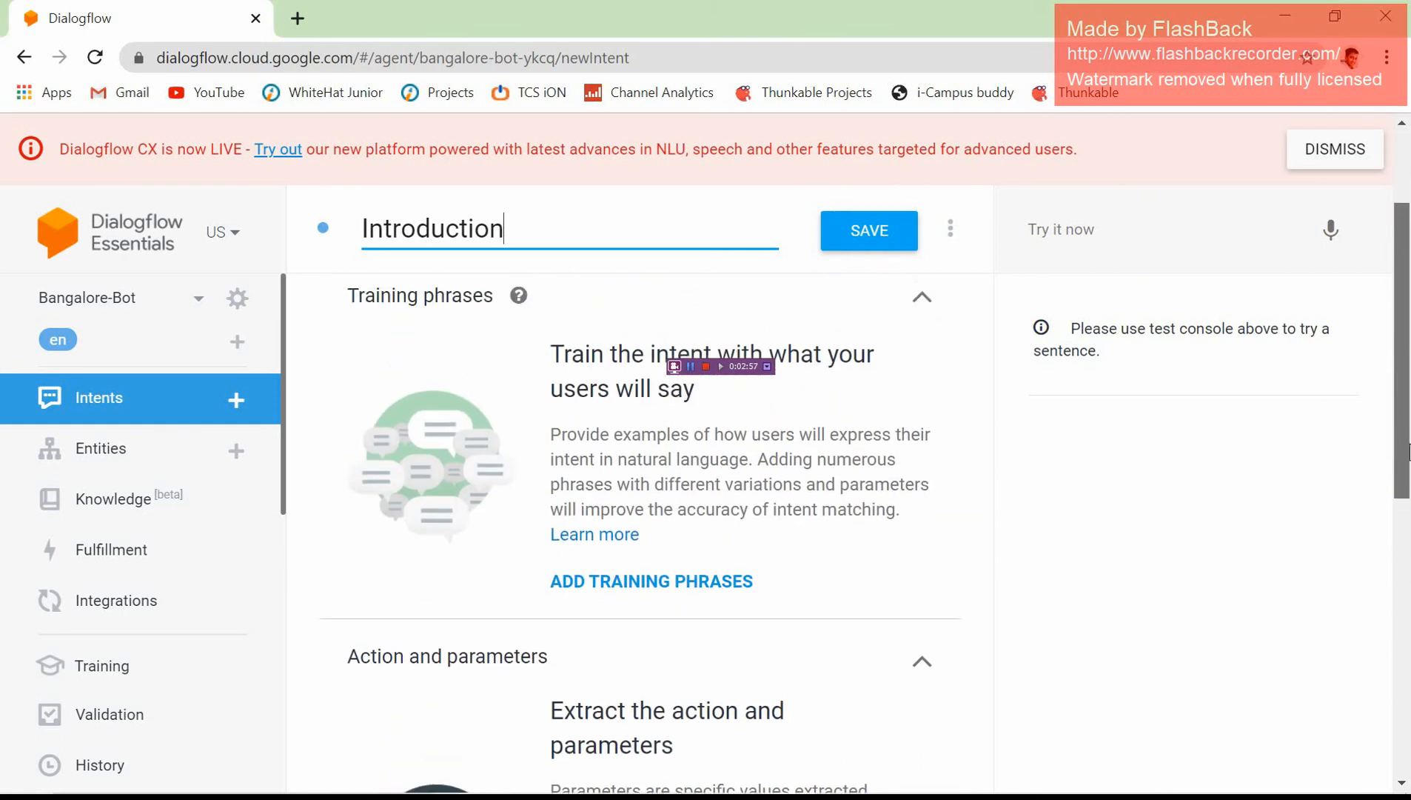
{"action": "left_click", "coordinate": [647, 588]}
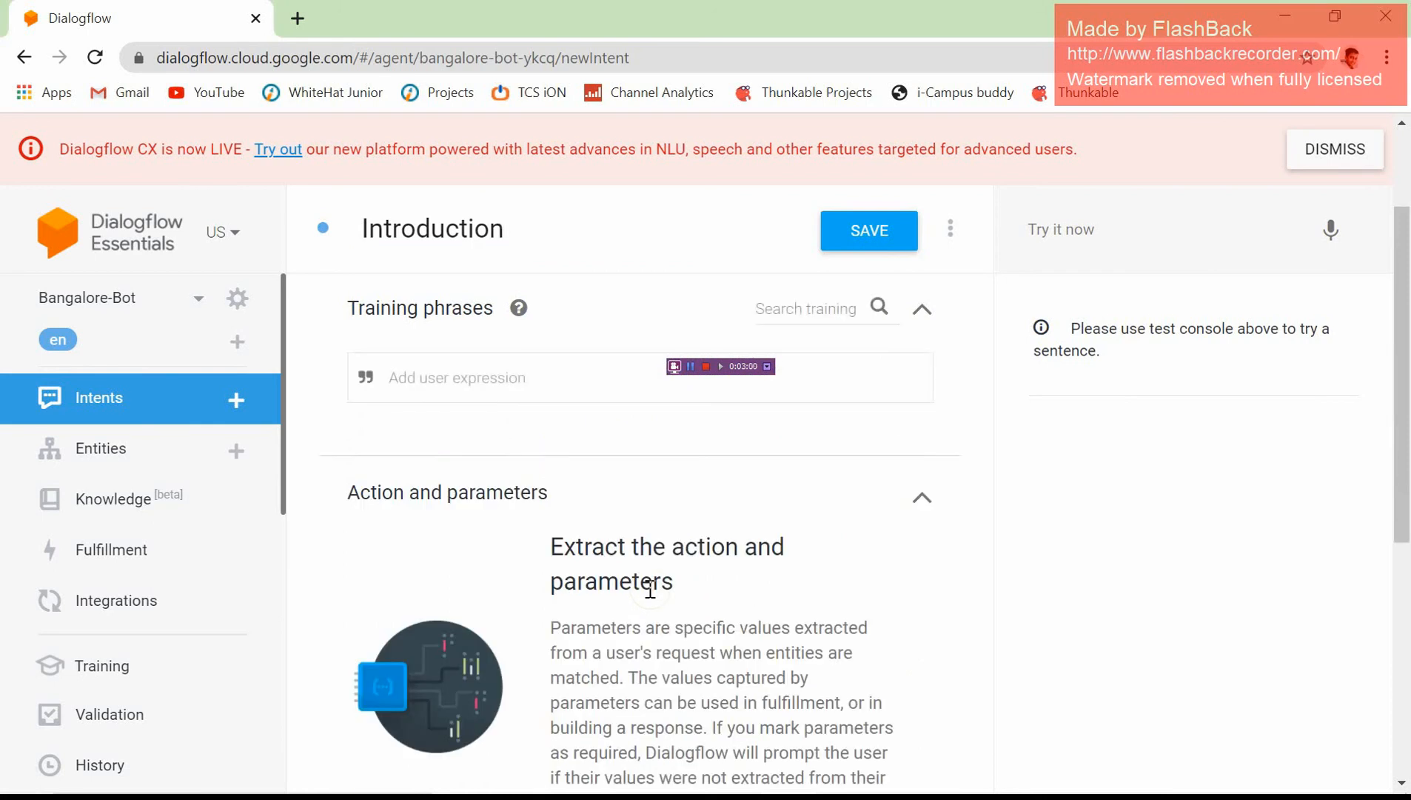
{"action": "left_click", "coordinate": [418, 368]}
{"action": "type", "text": "What is Bangalore?"}
{"action": "key", "text": "Return"}
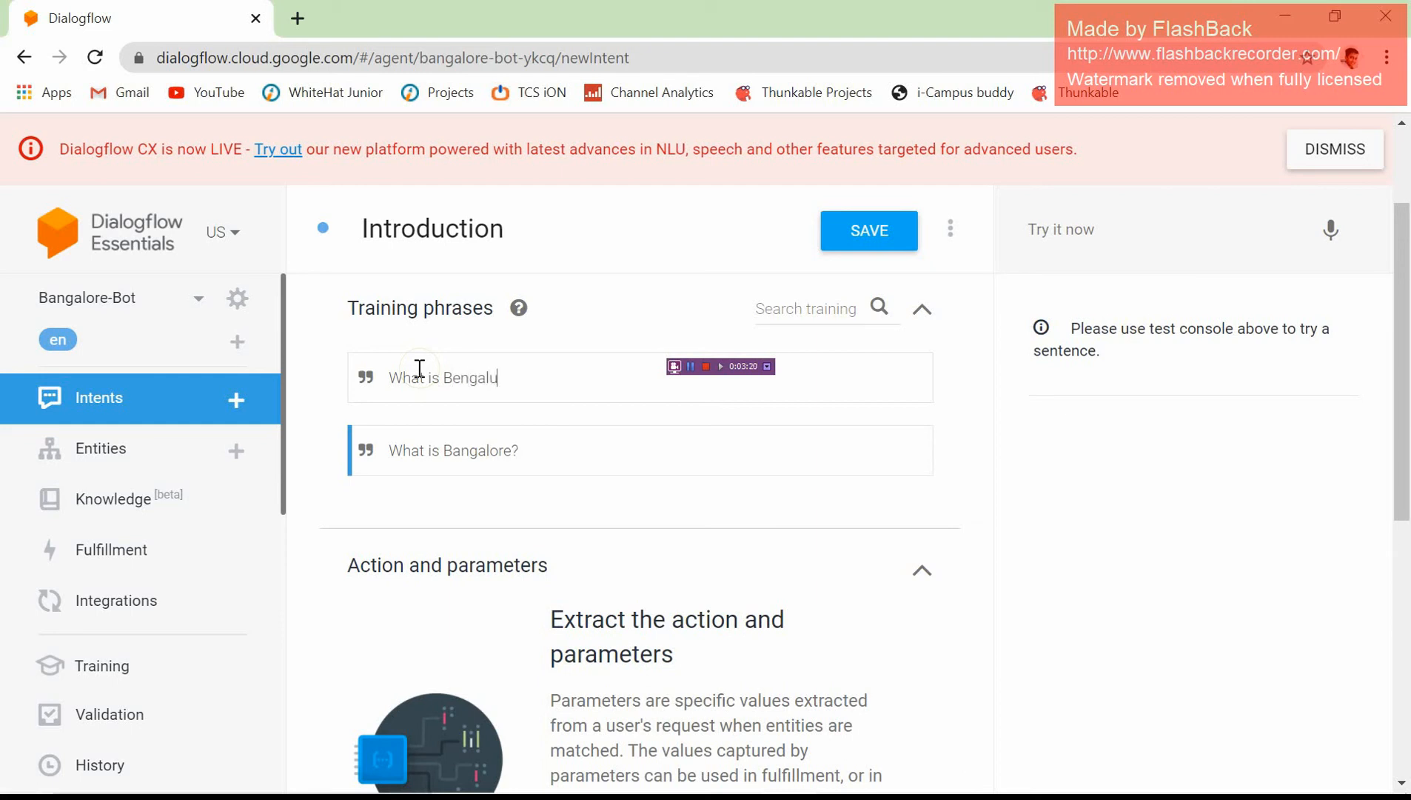
{"action": "key", "text": "Return"}
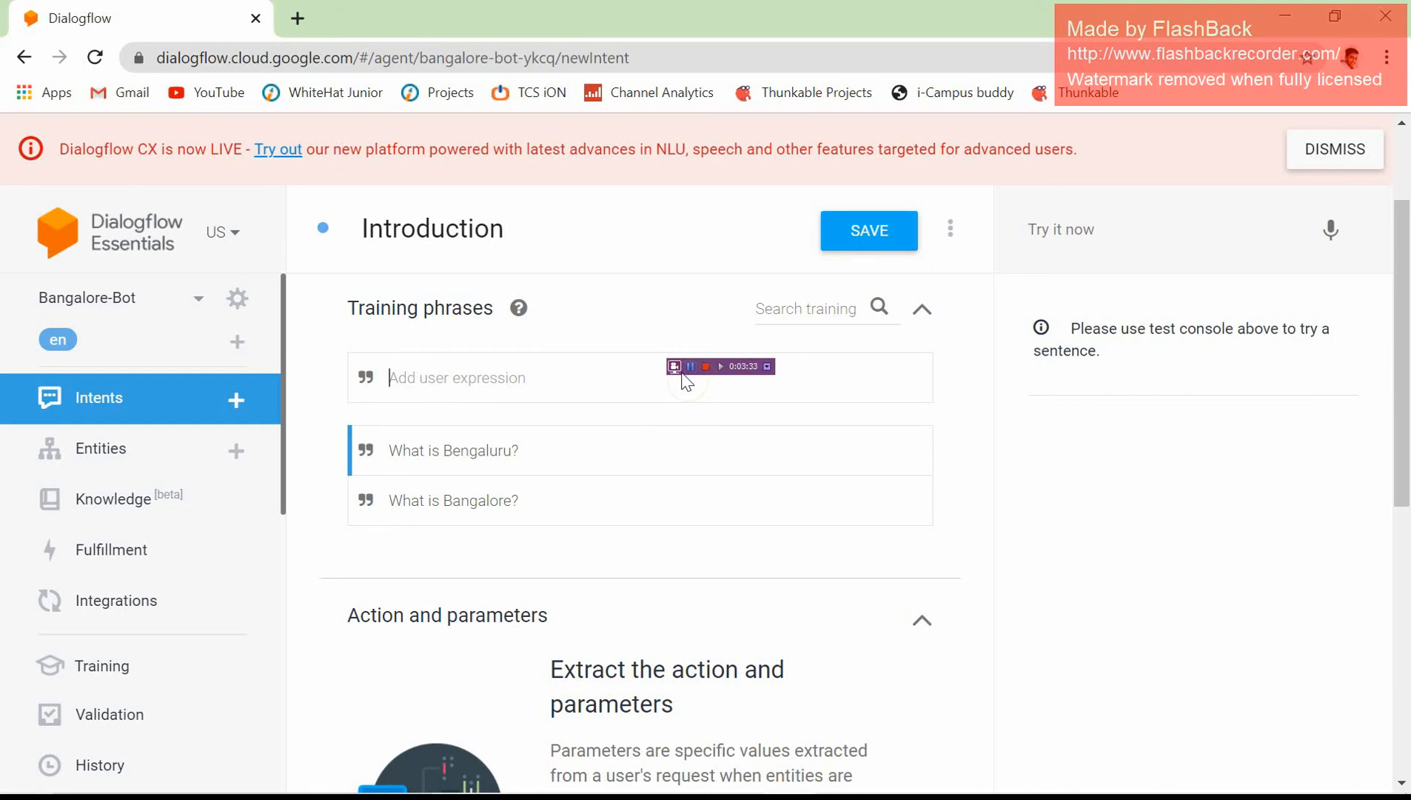
{"action": "left_click", "coordinate": [690, 366]}
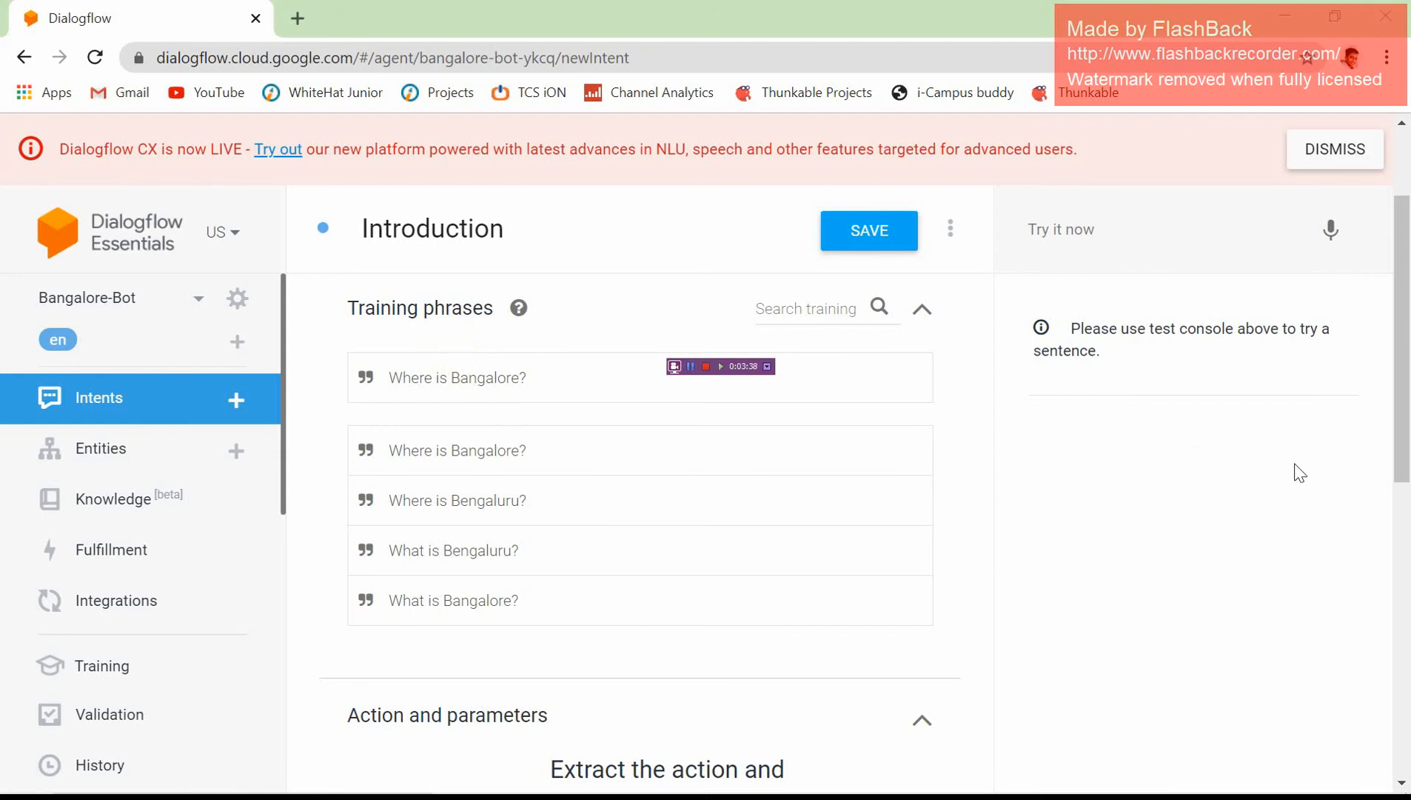
- Add a text response block to the responses of the Introduction intent
{"action": "left_click_drag", "start_coordinate": [1407, 401], "coordinate": [1407, 692]}
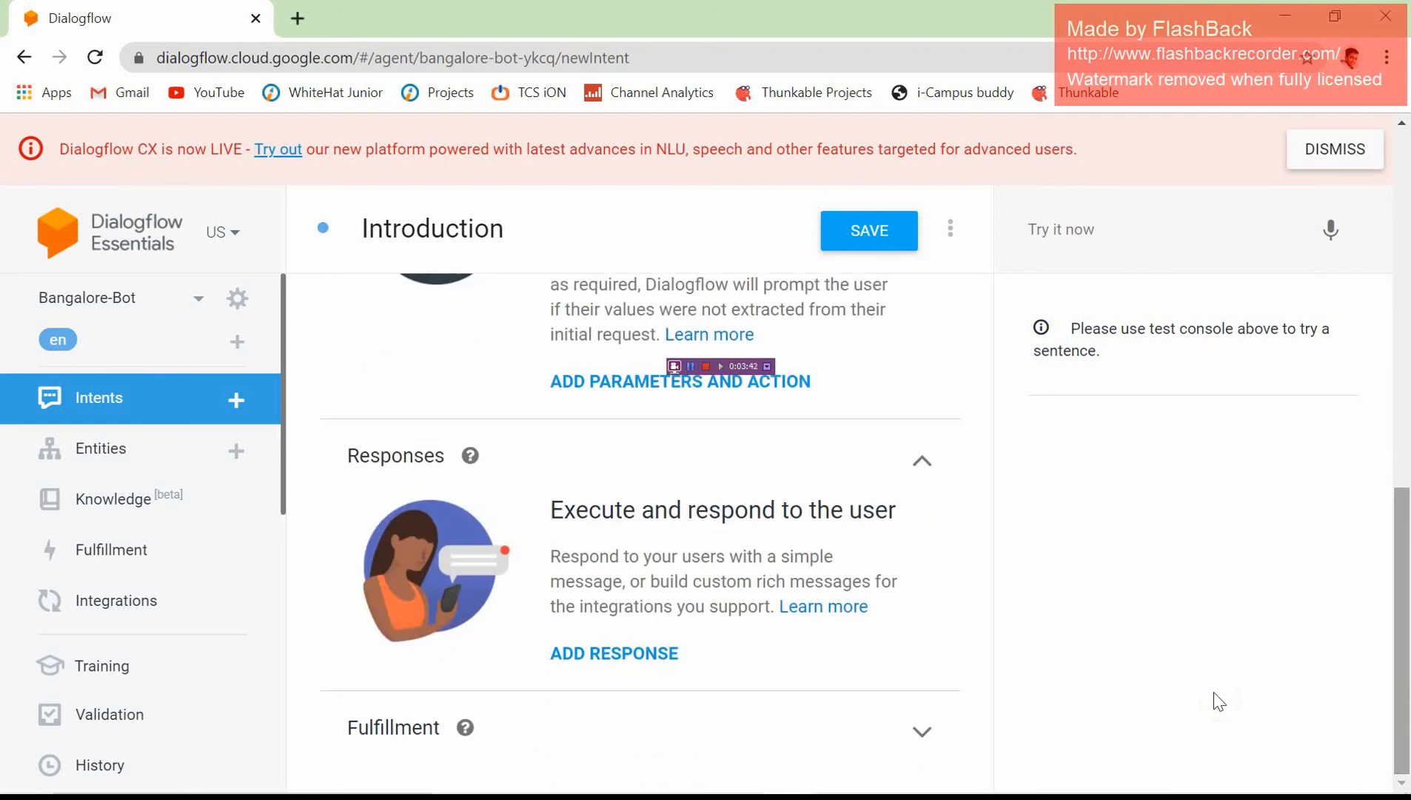
{"action": "left_click", "coordinate": [609, 654]}
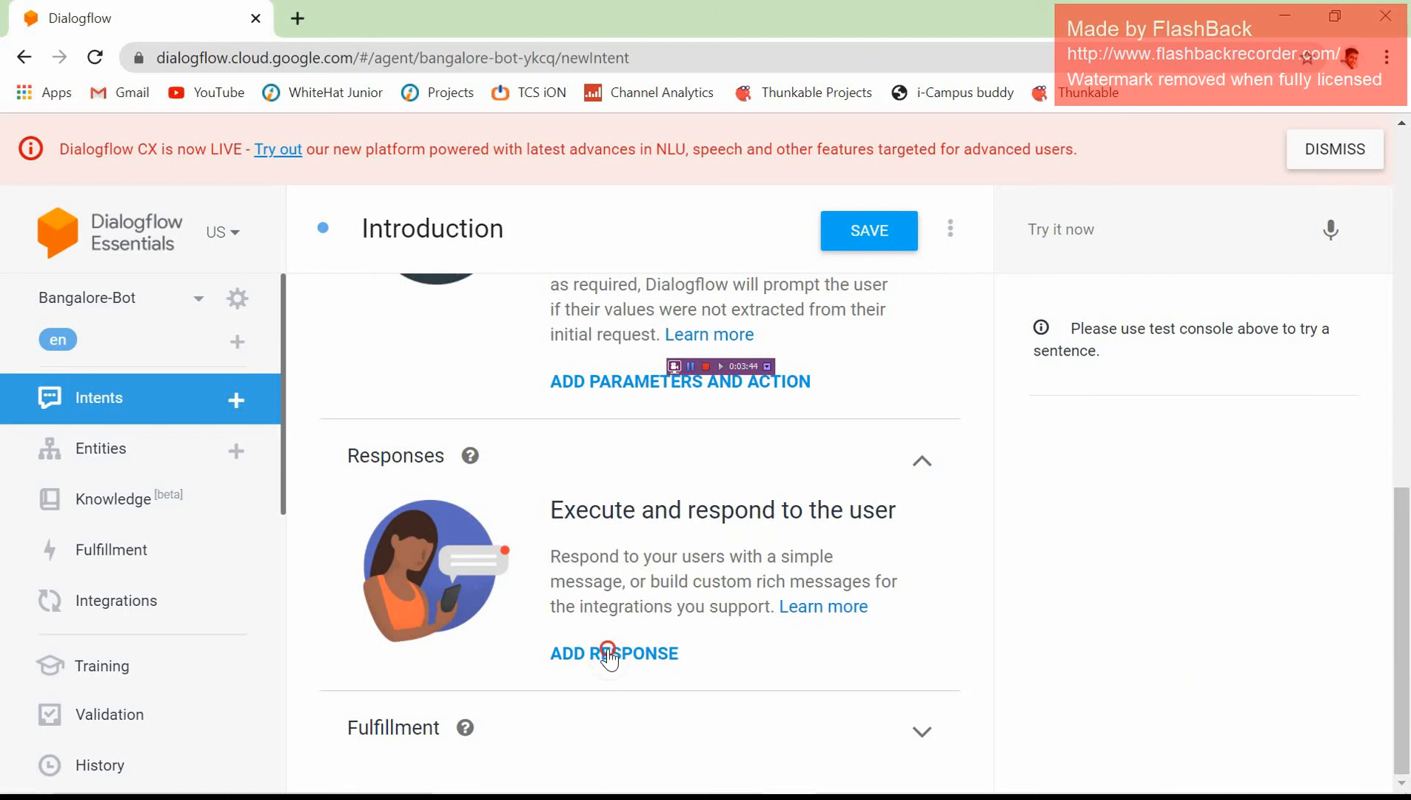
{"action": "left_click", "coordinate": [609, 649]}
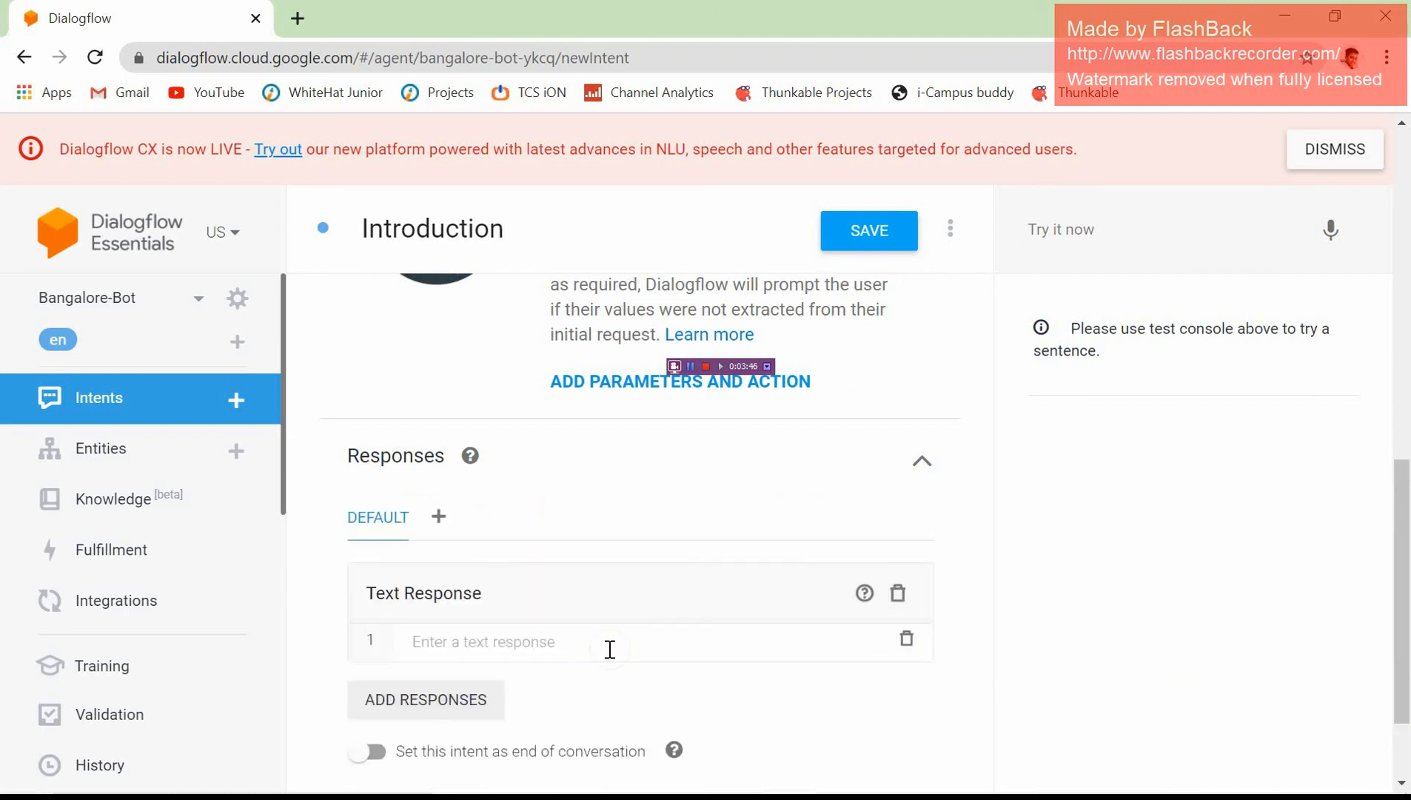
{"action": "left_click_drag", "start_coordinate": [1409, 544], "coordinate": [1398, 317]}
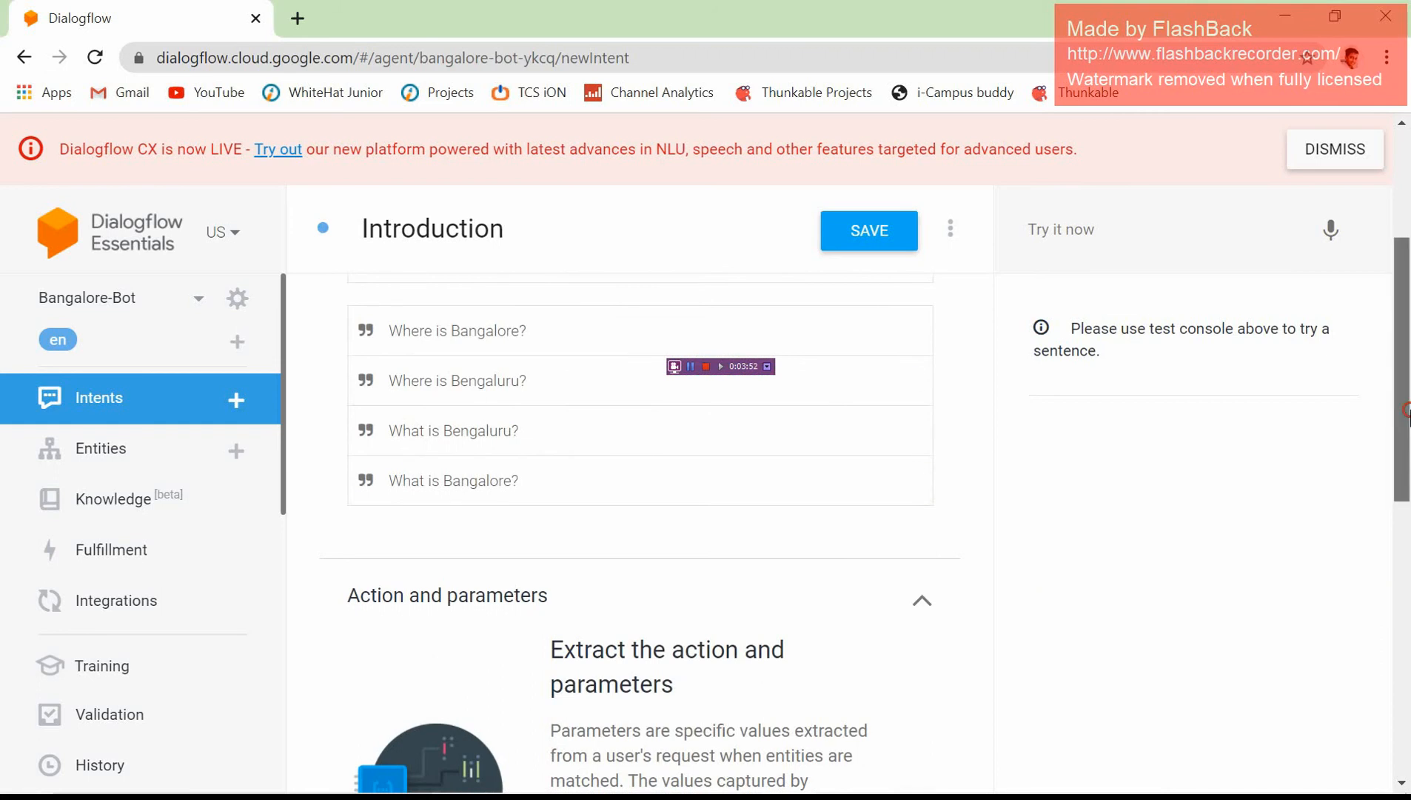
{"action": "left_click_drag", "start_coordinate": [1409, 456], "coordinate": [1389, 596]}
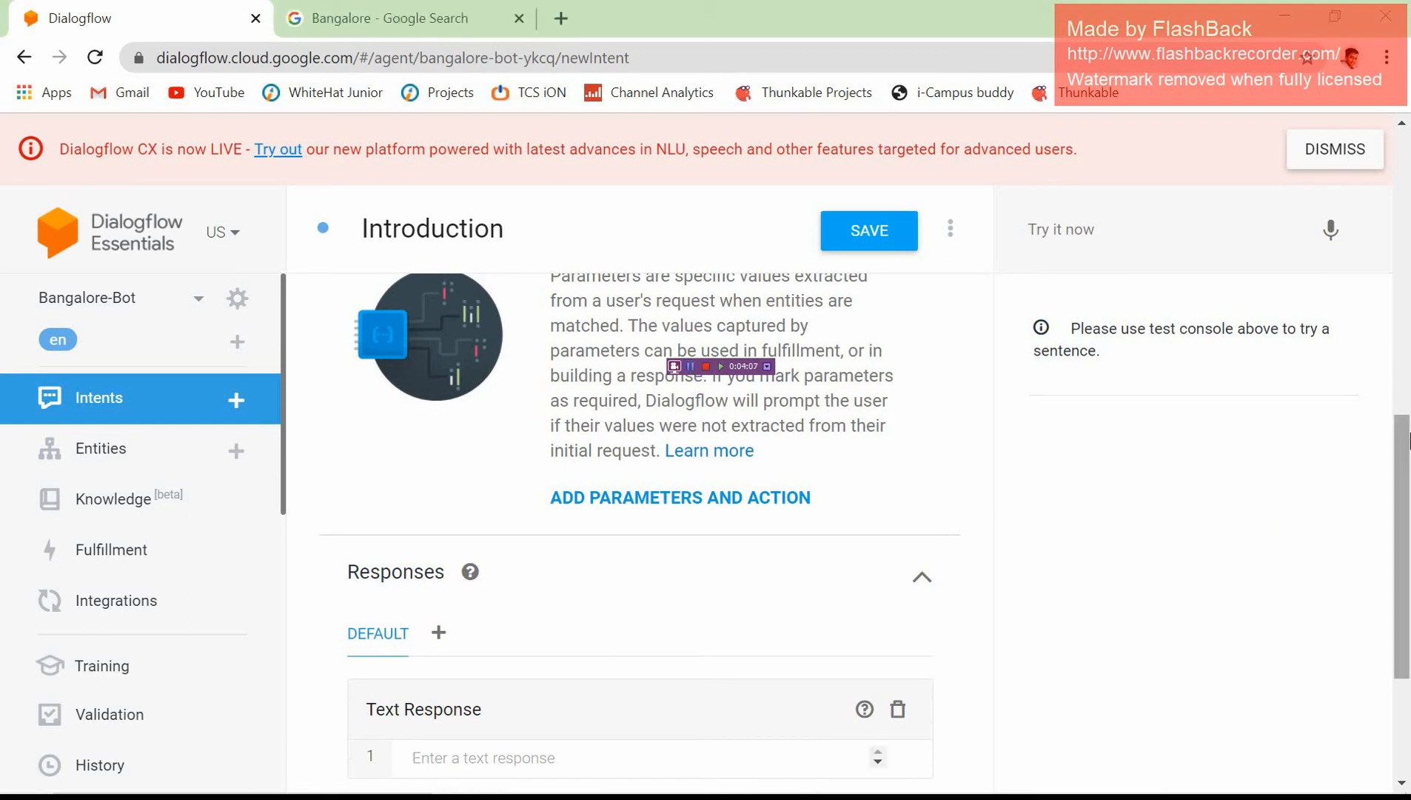
- Enter the Google description of Bengaluru, from "capital of India's southern Karnataka state" to "18th-century teak structure", as the first text response and save the intent
{"action": "scroll", "coordinate": [1410, 441], "scroll_direction": "down", "scroll_amount": 3}
{"action": "left_click", "coordinate": [482, 510]}
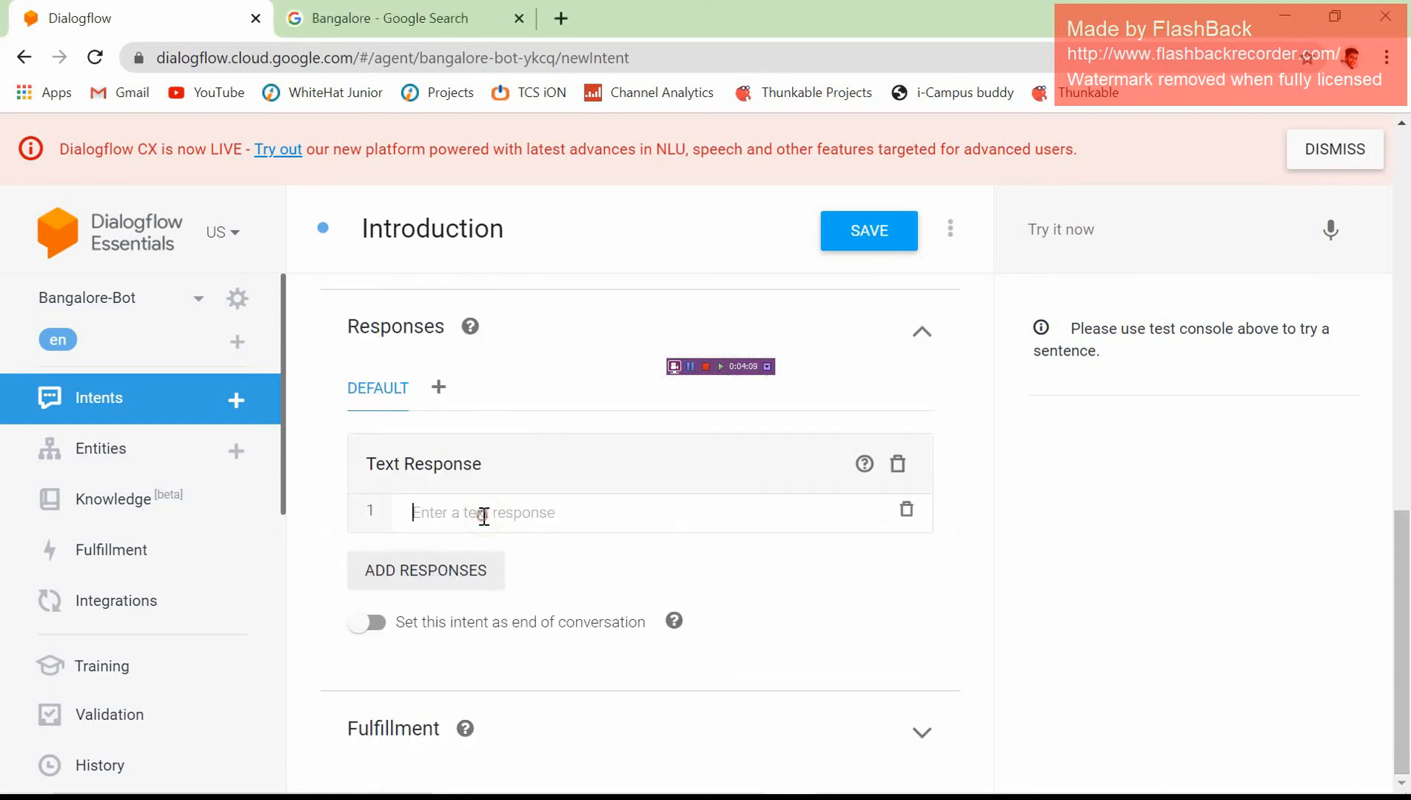
{"action": "type", "text": "Bengaluru (also called Bangalore) is the capital of India's southern Karnataka state. The center of India's high-tech industry, the city is also known for its parks and nightlife. By Cubbon Park, Vidhana Soudha is a Neo-Dravidian legislative building. Former royal residences include 19th-century Bangalore Palace, modeled after England’s Windsor Castle, and Tipu Sultan’s Summer Palace, an 18th-century teak structure."}
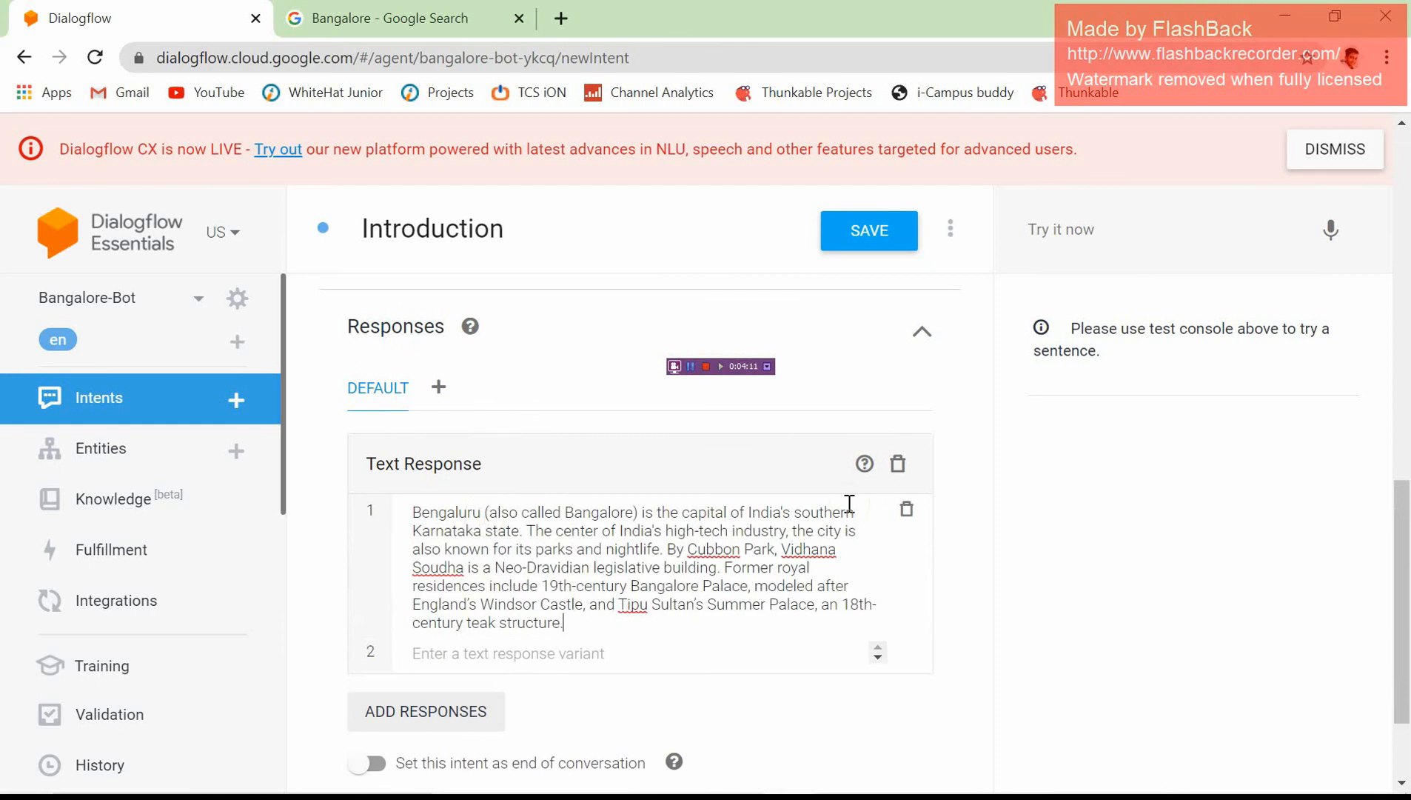
{"action": "left_click", "coordinate": [691, 368]}
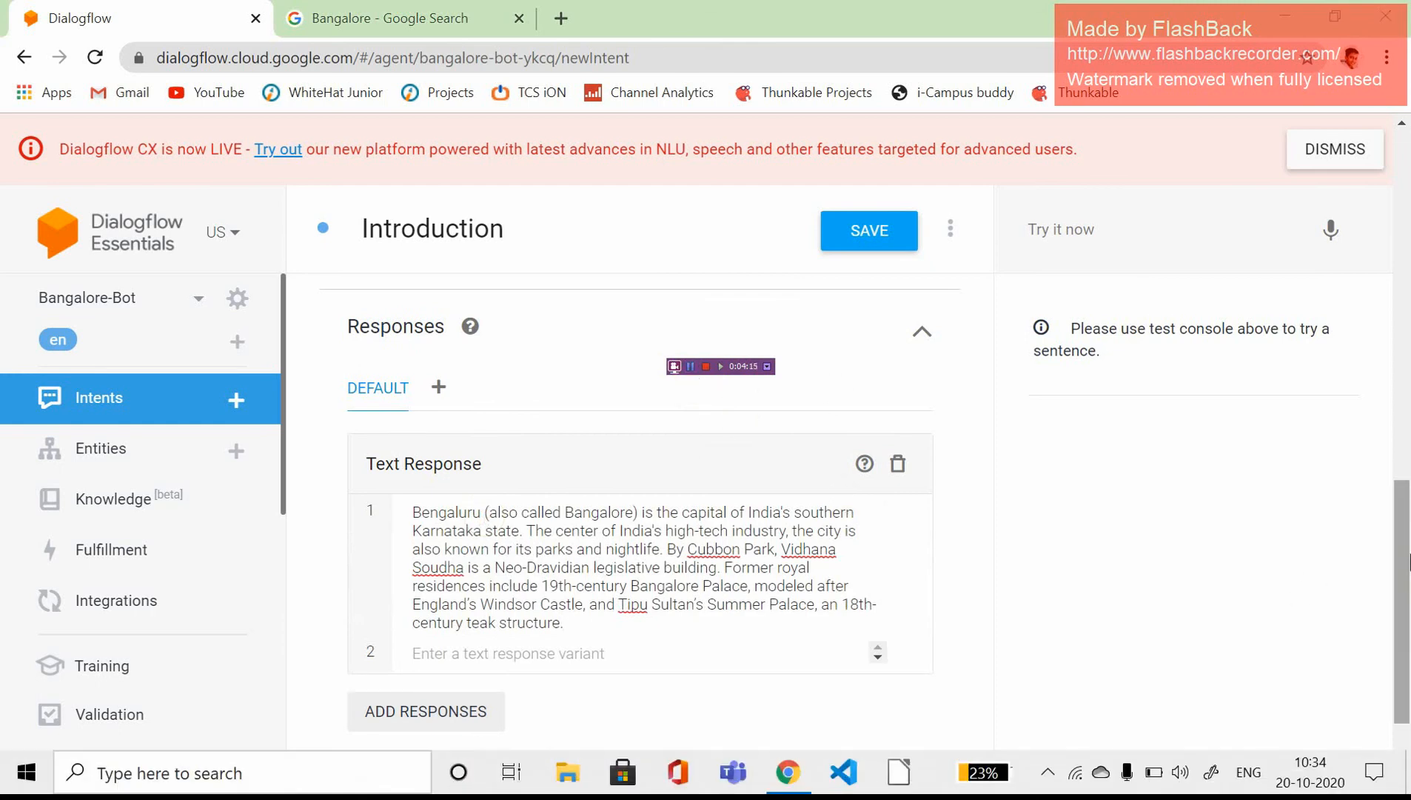
{"action": "left_click_drag", "start_coordinate": [1409, 557], "coordinate": [1353, 154]}
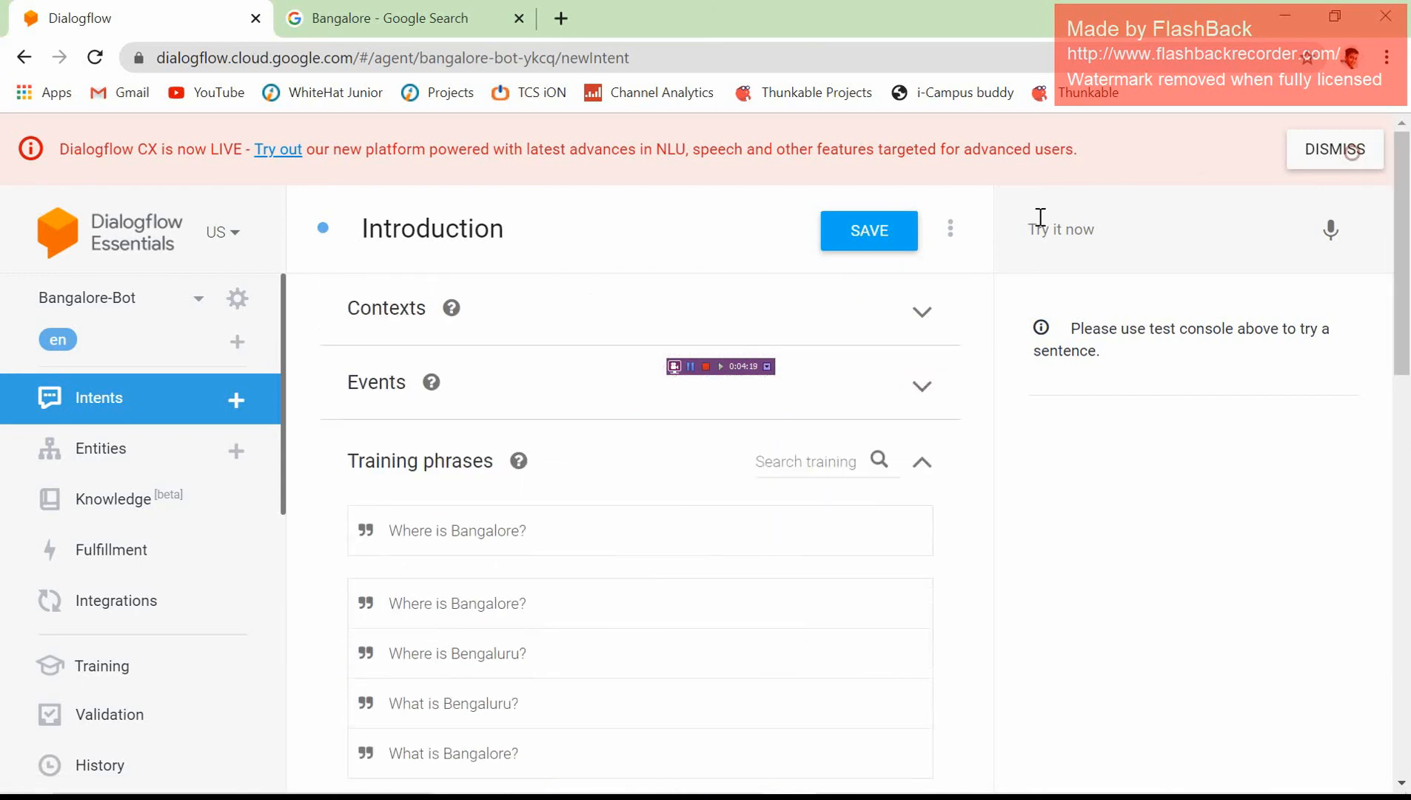
{"action": "left_click", "coordinate": [881, 236]}
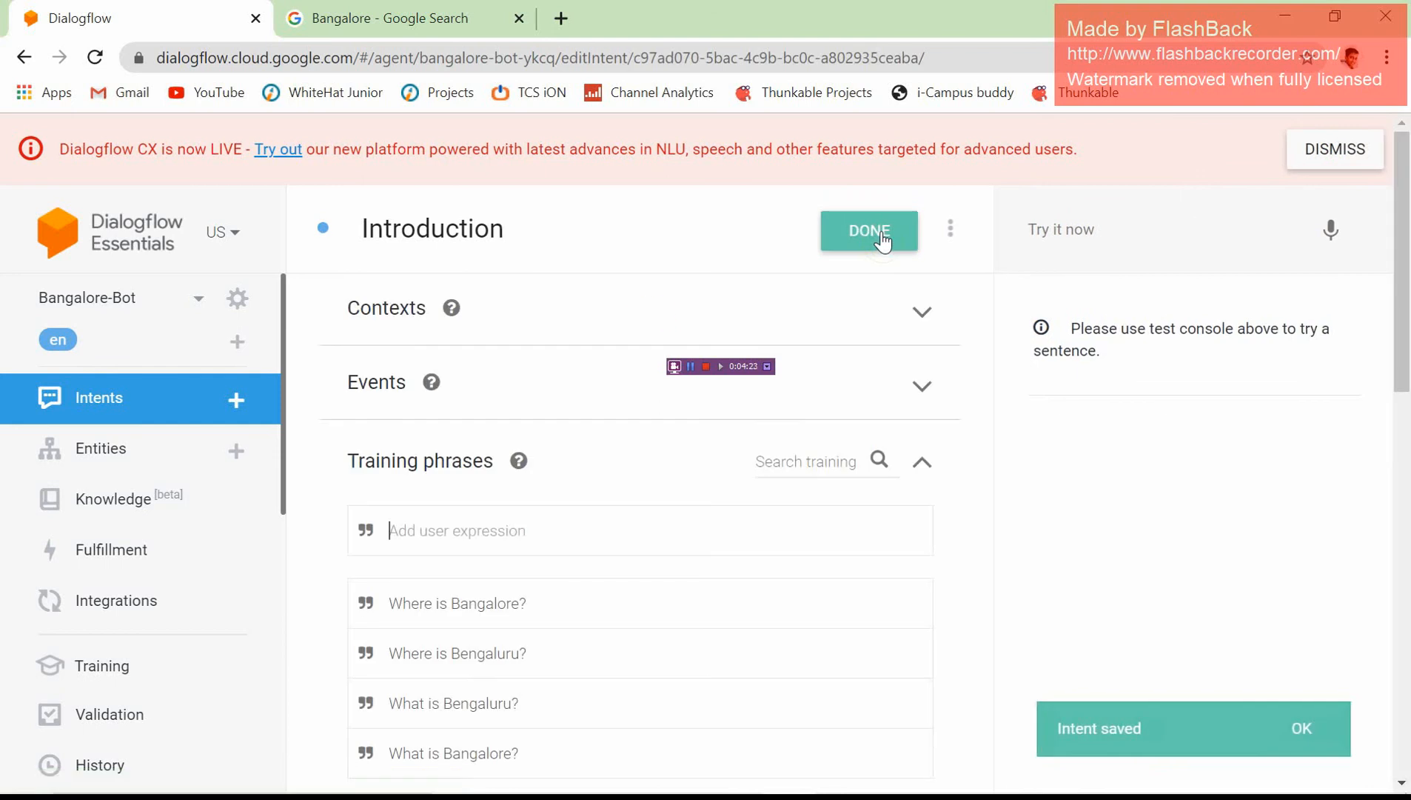
- Leave the Introduction intent without saving again and return to the Bangalore-Bot intents list
{"action": "left_click", "coordinate": [113, 421]}
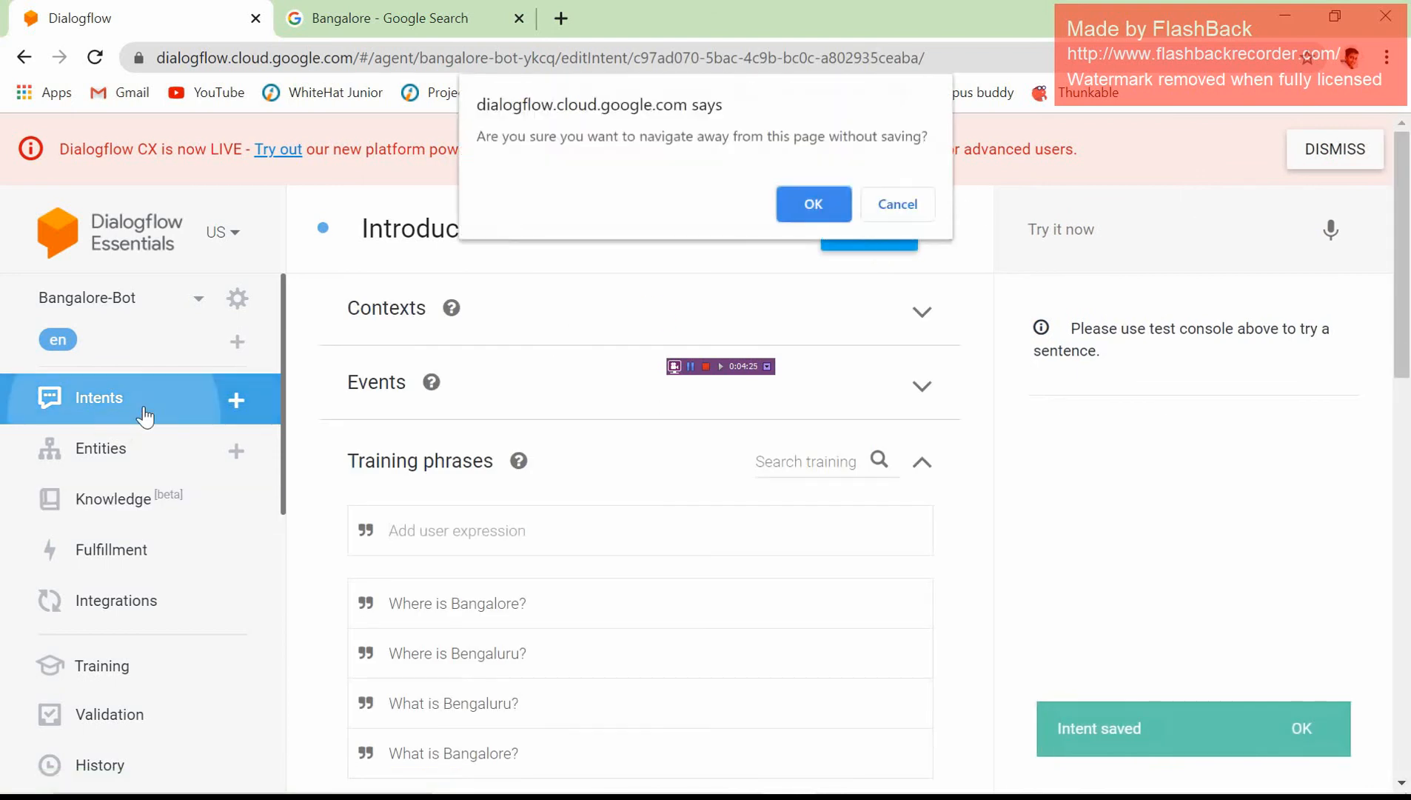
{"action": "left_click", "coordinate": [919, 201]}
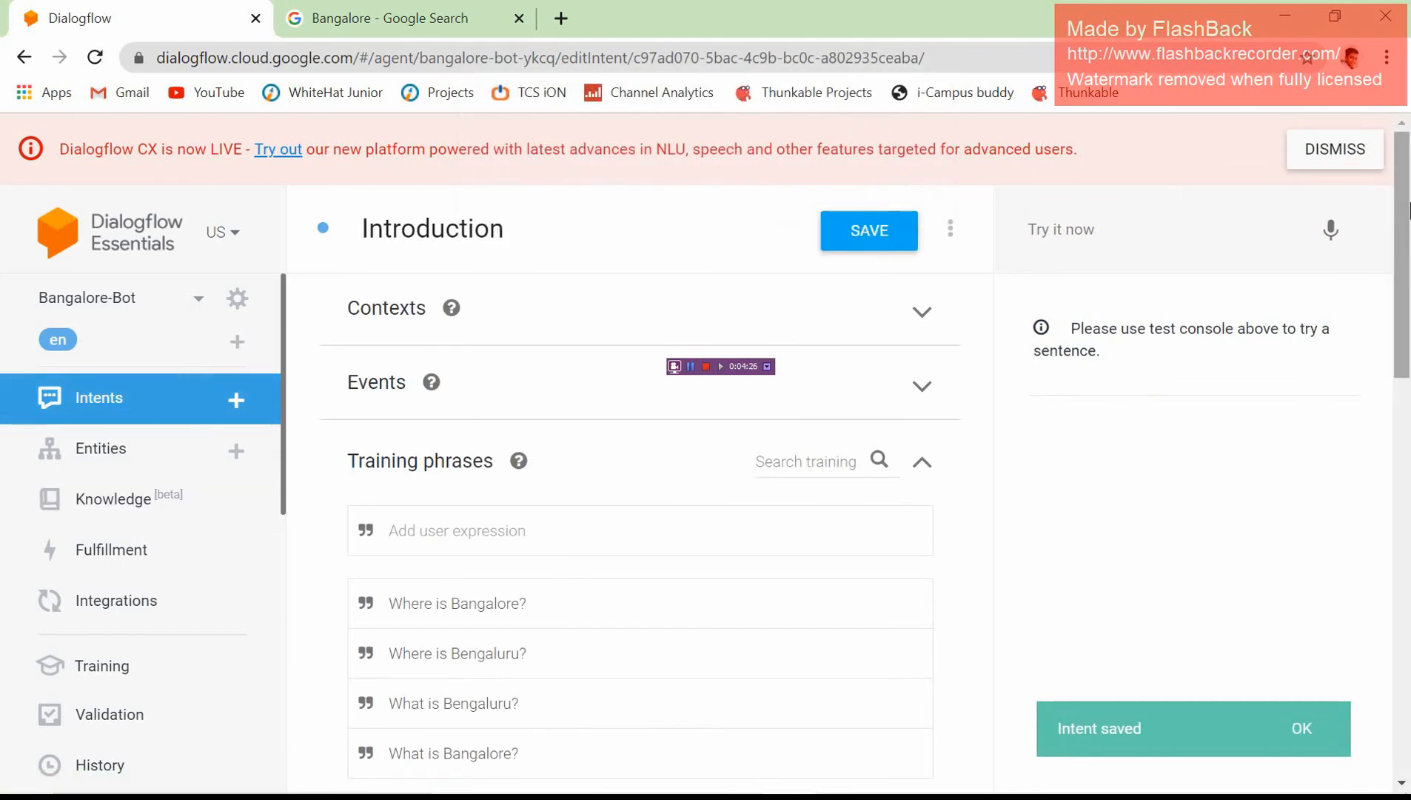
{"action": "left_click_drag", "start_coordinate": [1402, 259], "coordinate": [1365, 129]}
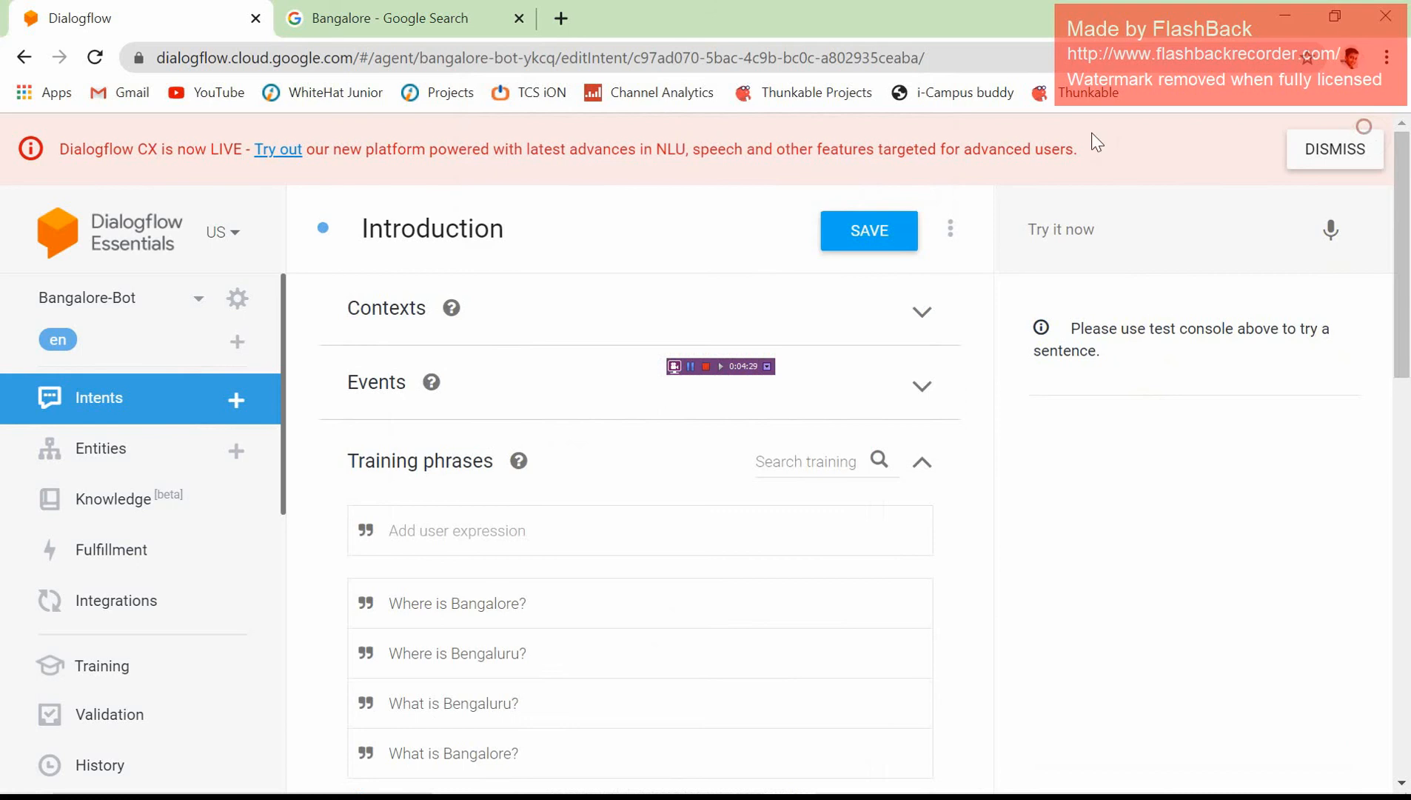
{"action": "left_click", "coordinate": [162, 404]}
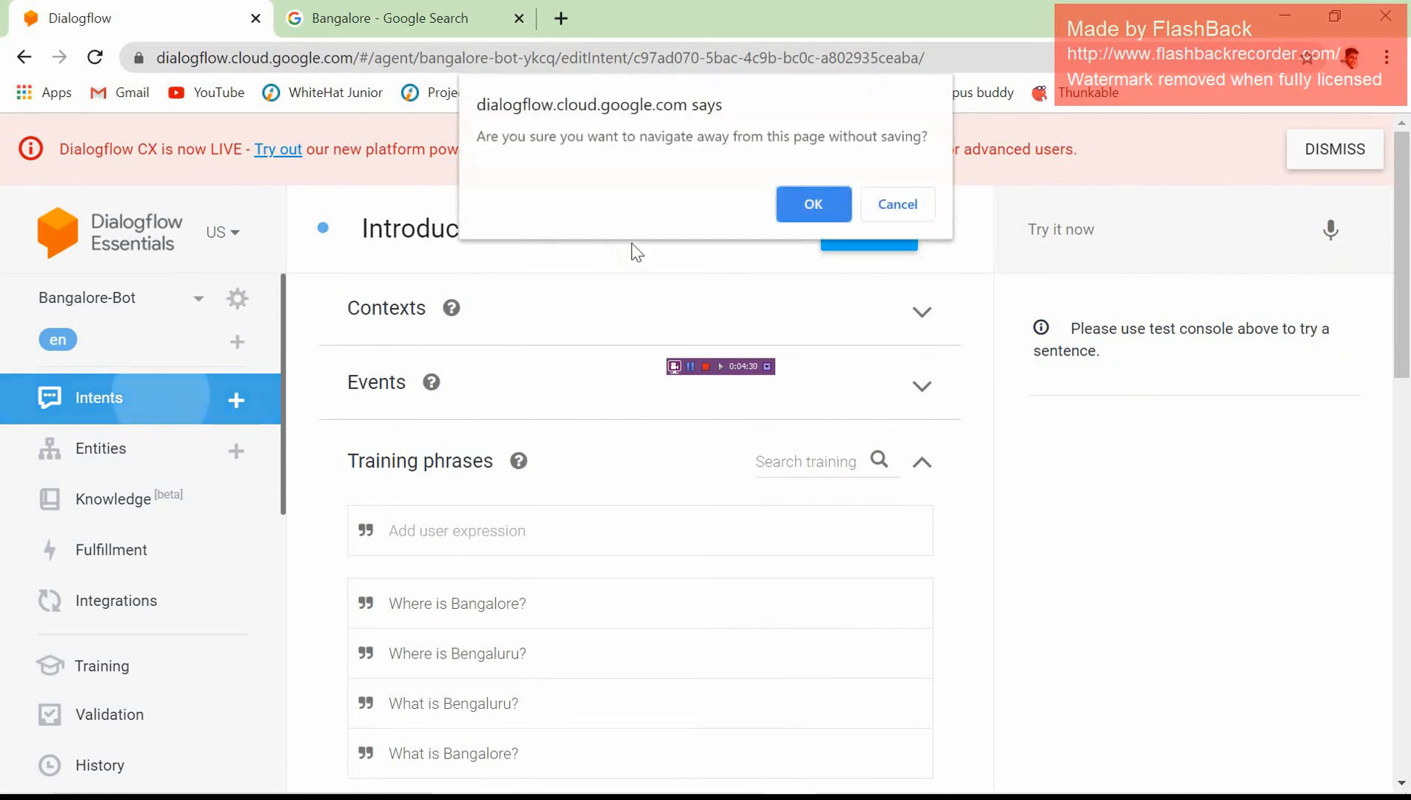
{"action": "left_click", "coordinate": [827, 213]}
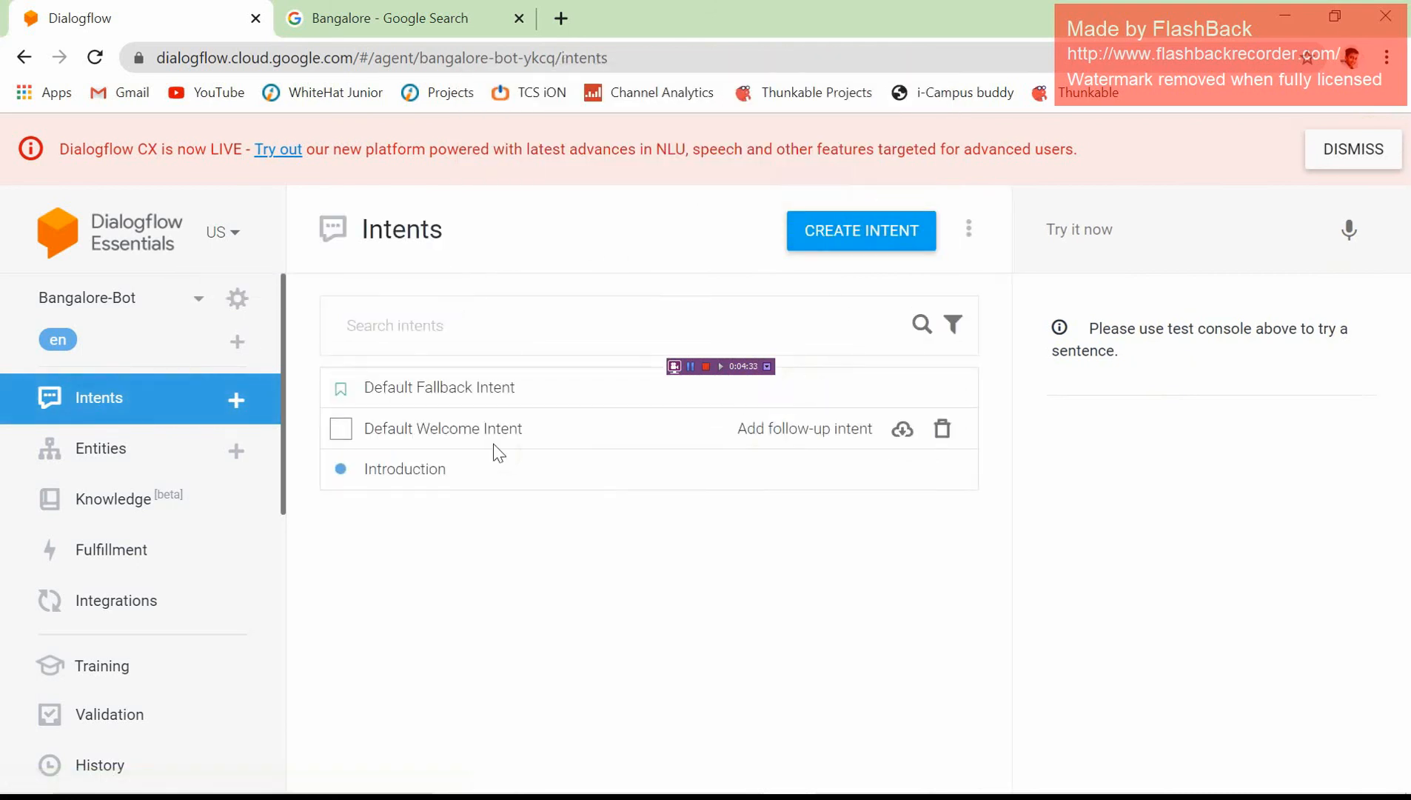
- Reopen the Introduction intent to check its saved text response, and return to the intents list
{"action": "left_click", "coordinate": [407, 471]}
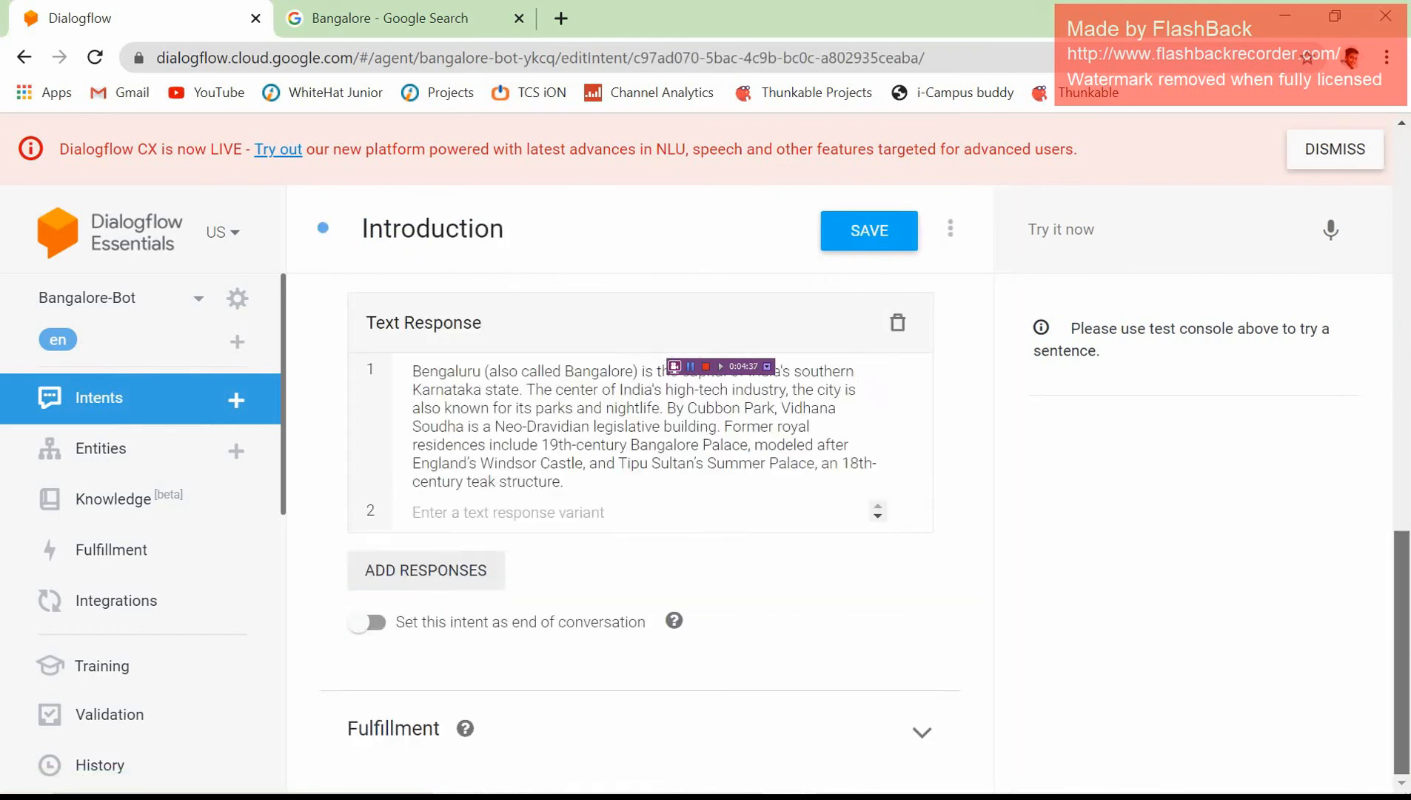
{"action": "left_click", "coordinate": [151, 403]}
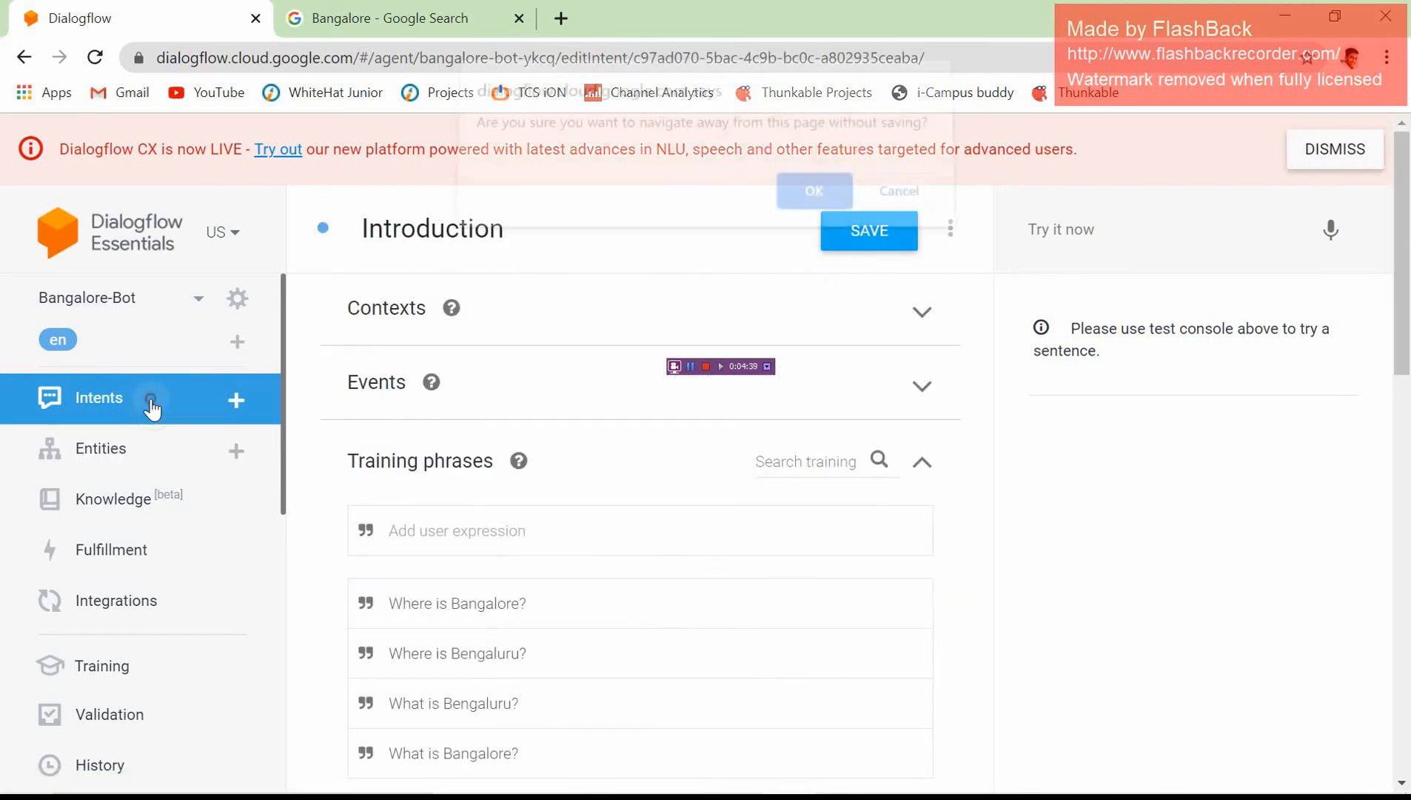
{"action": "left_click", "coordinate": [800, 203]}
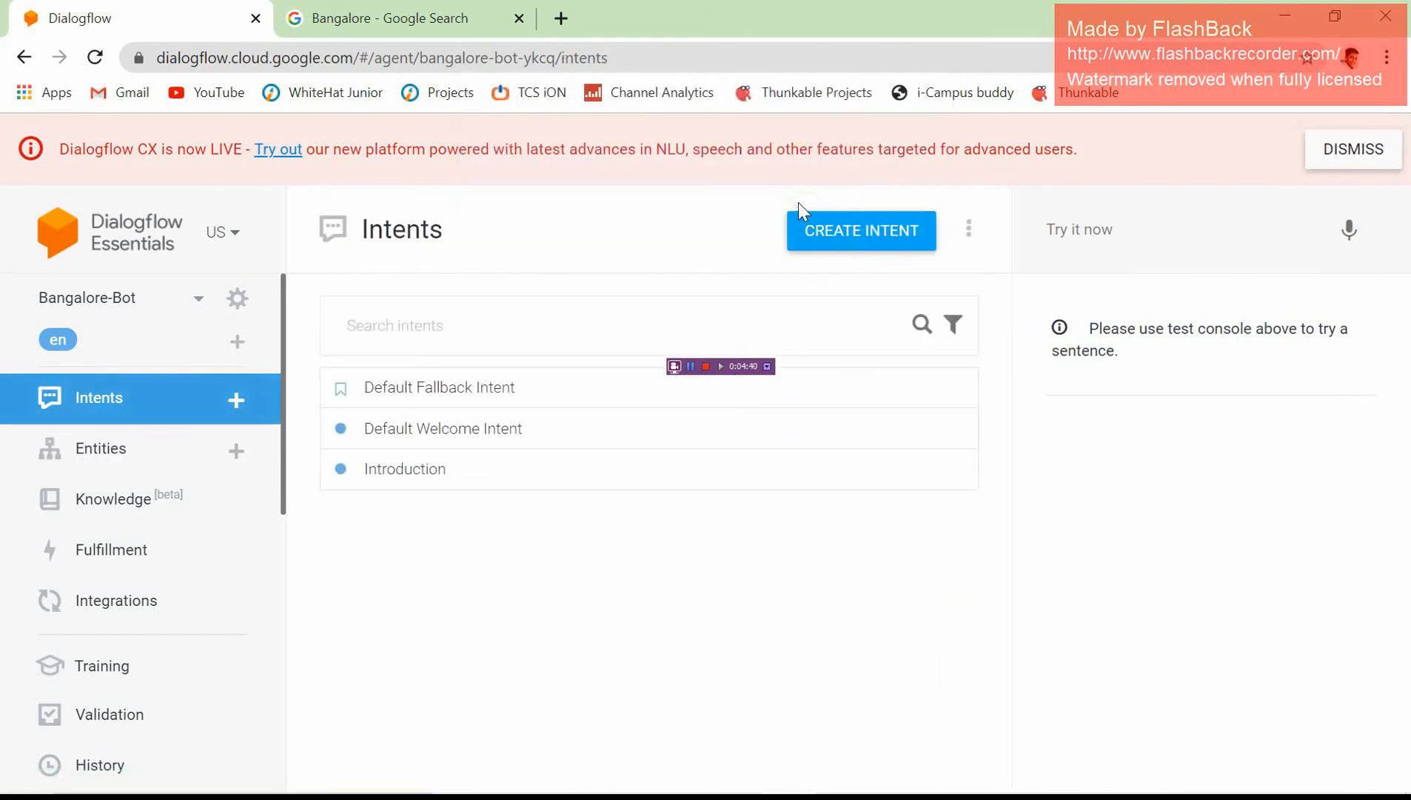
- Create a new intent named "Transportation" and save it
{"action": "left_click", "coordinate": [888, 243]}
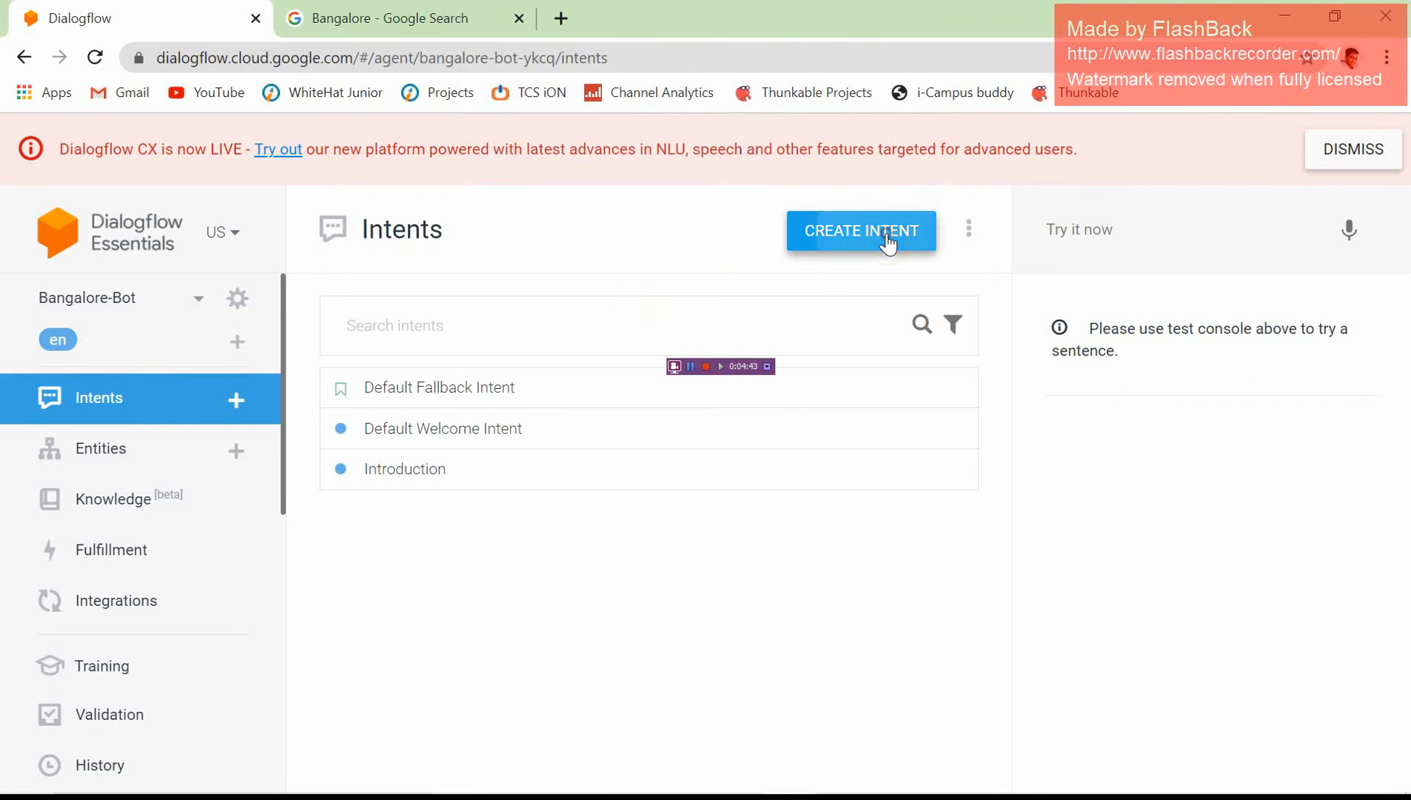
{"action": "left_click", "coordinate": [580, 241]}
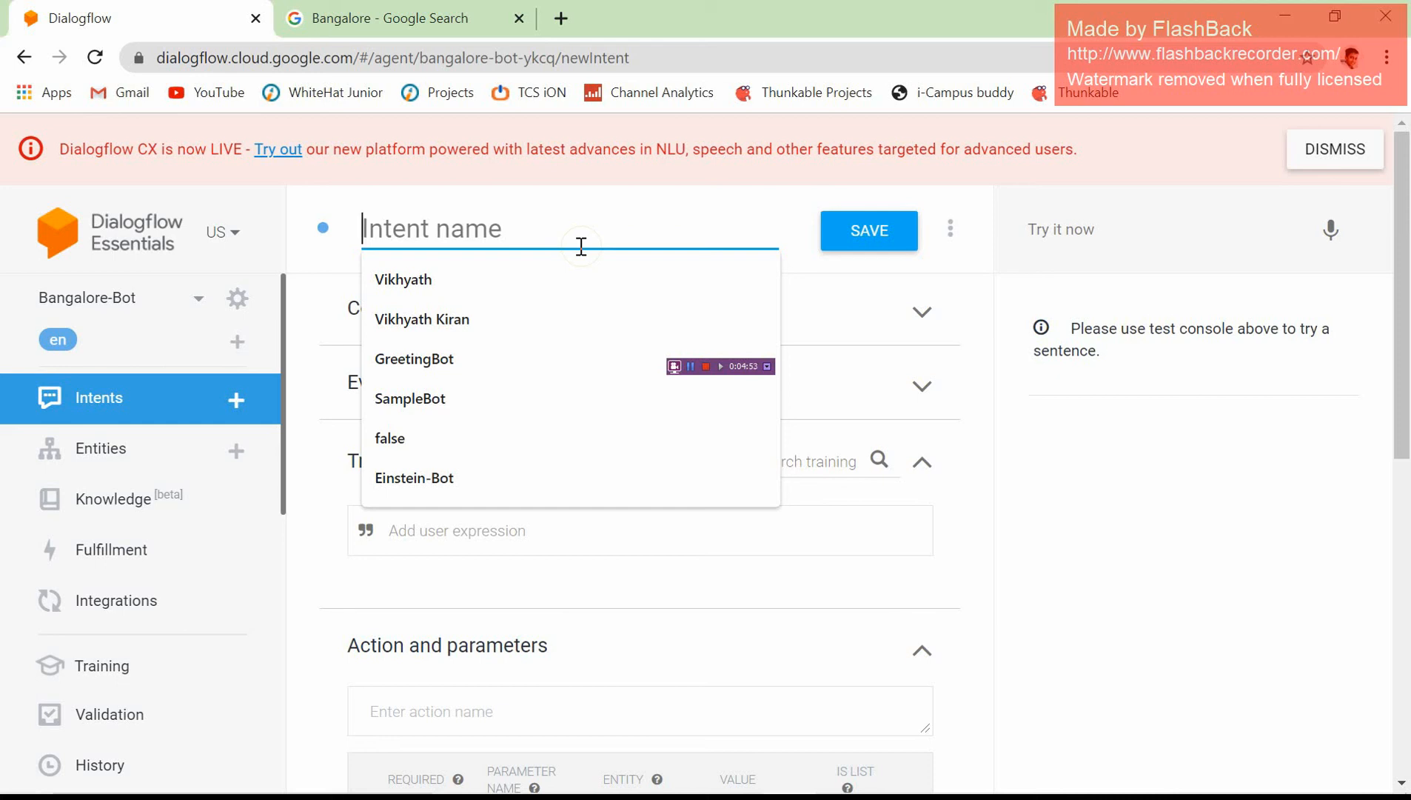
{"action": "left_click", "coordinate": [694, 370]}
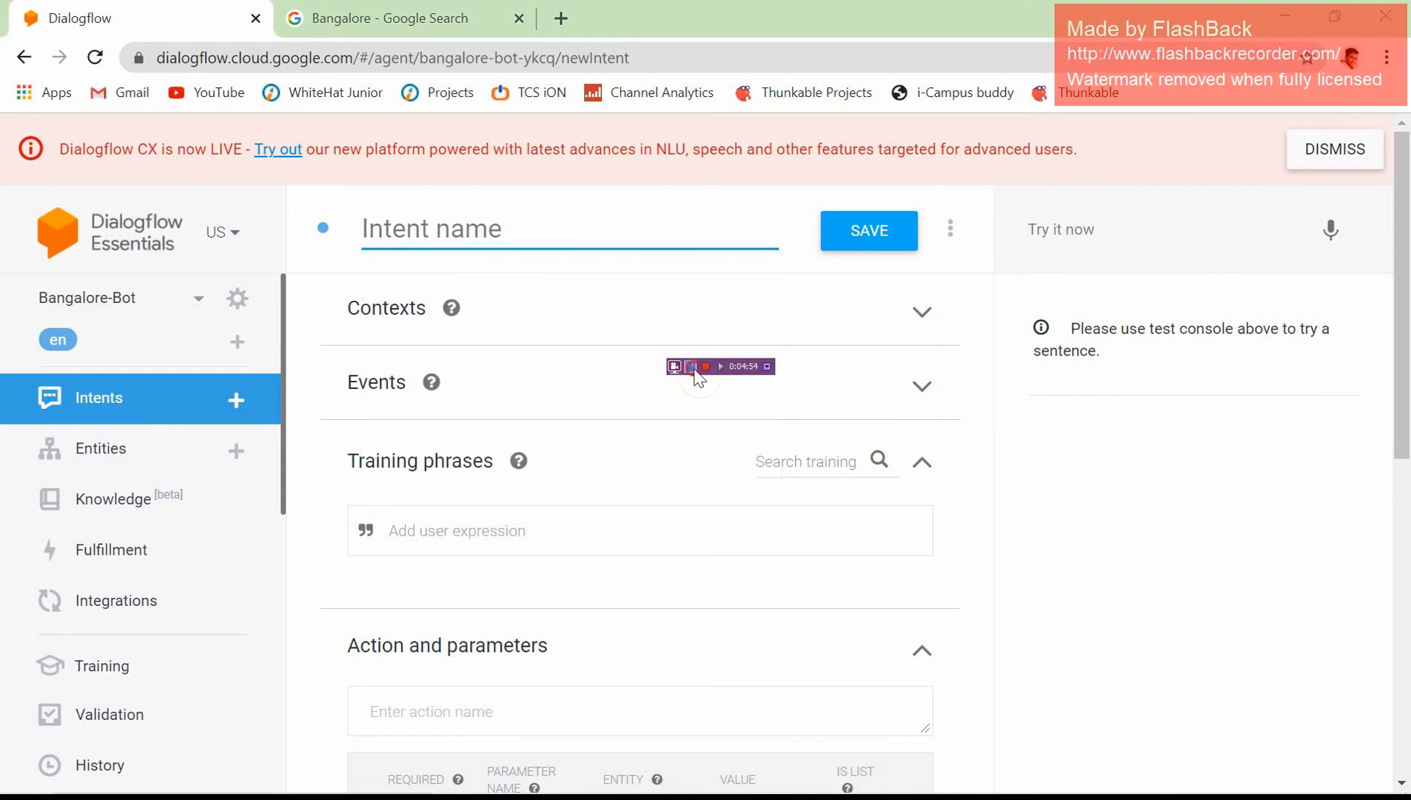
{"action": "left_click", "coordinate": [598, 236]}
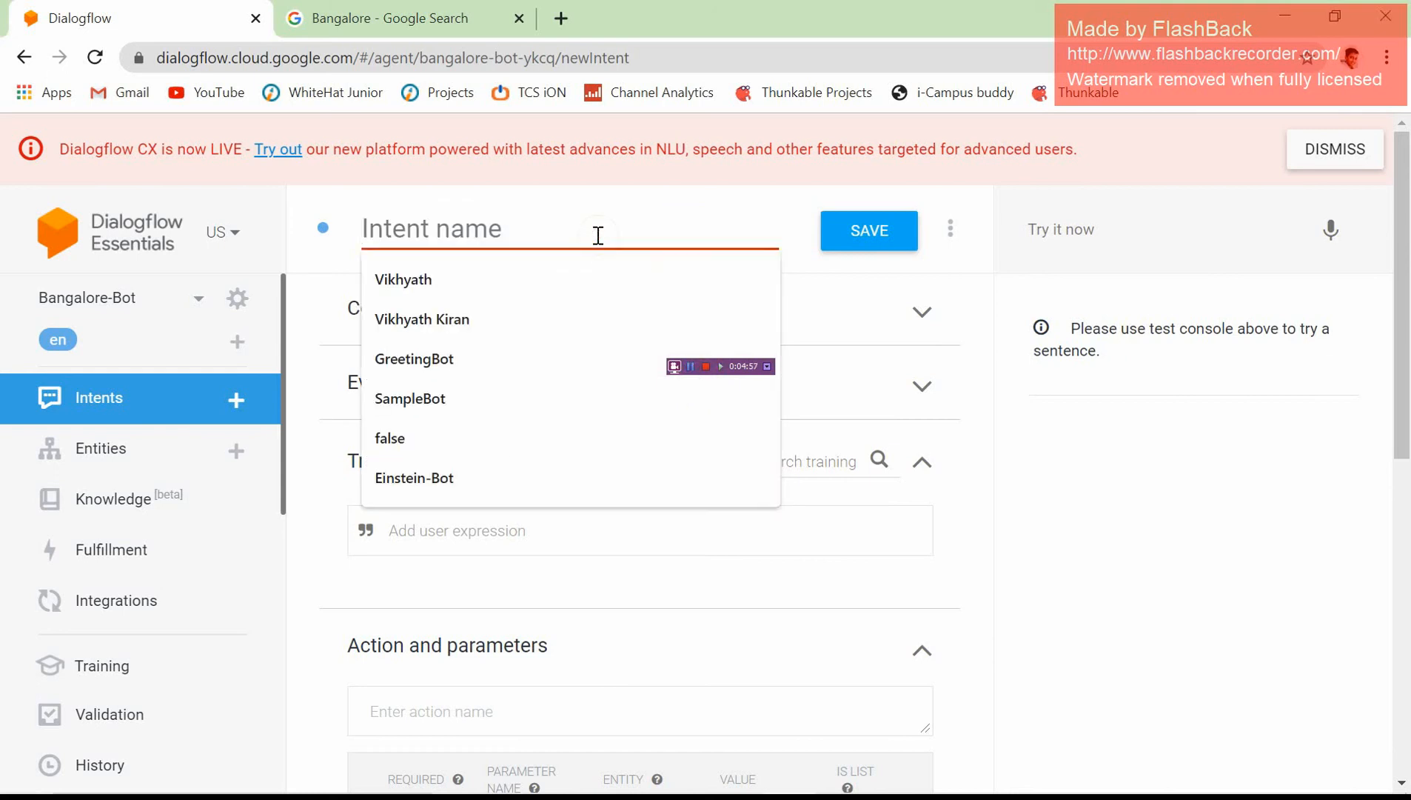
{"action": "type", "text": "Transpo"}
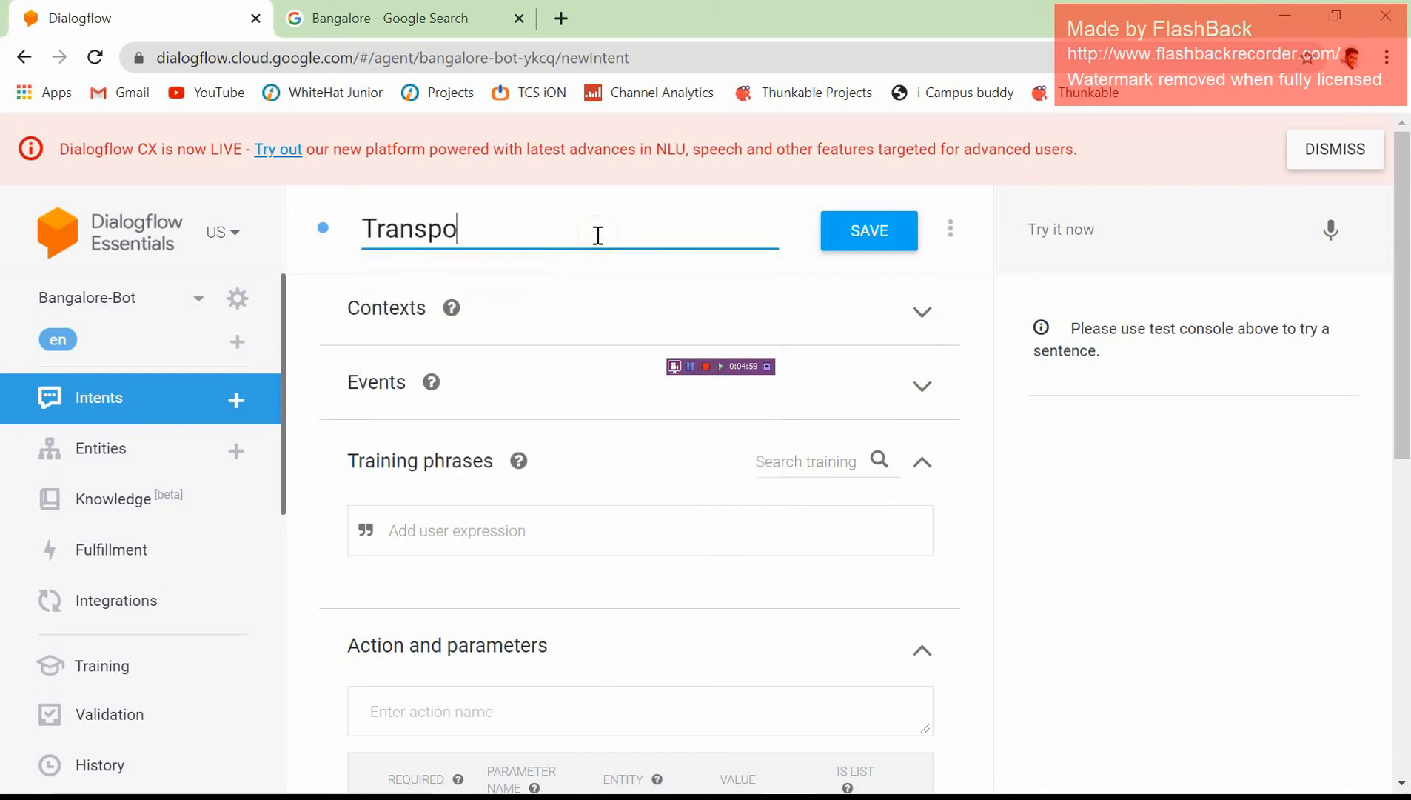
{"action": "type", "text": "rtation"}
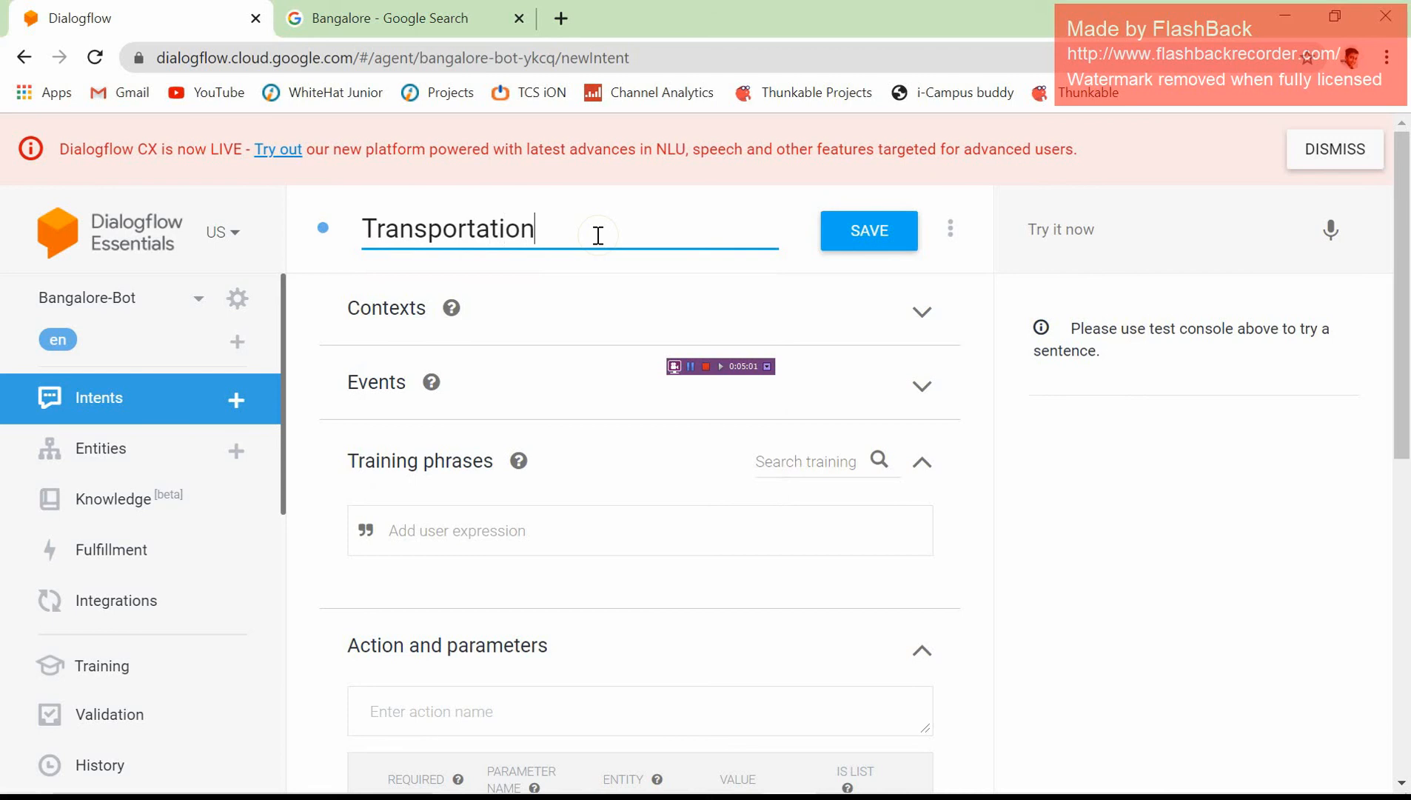
{"action": "left_click", "coordinate": [912, 231]}
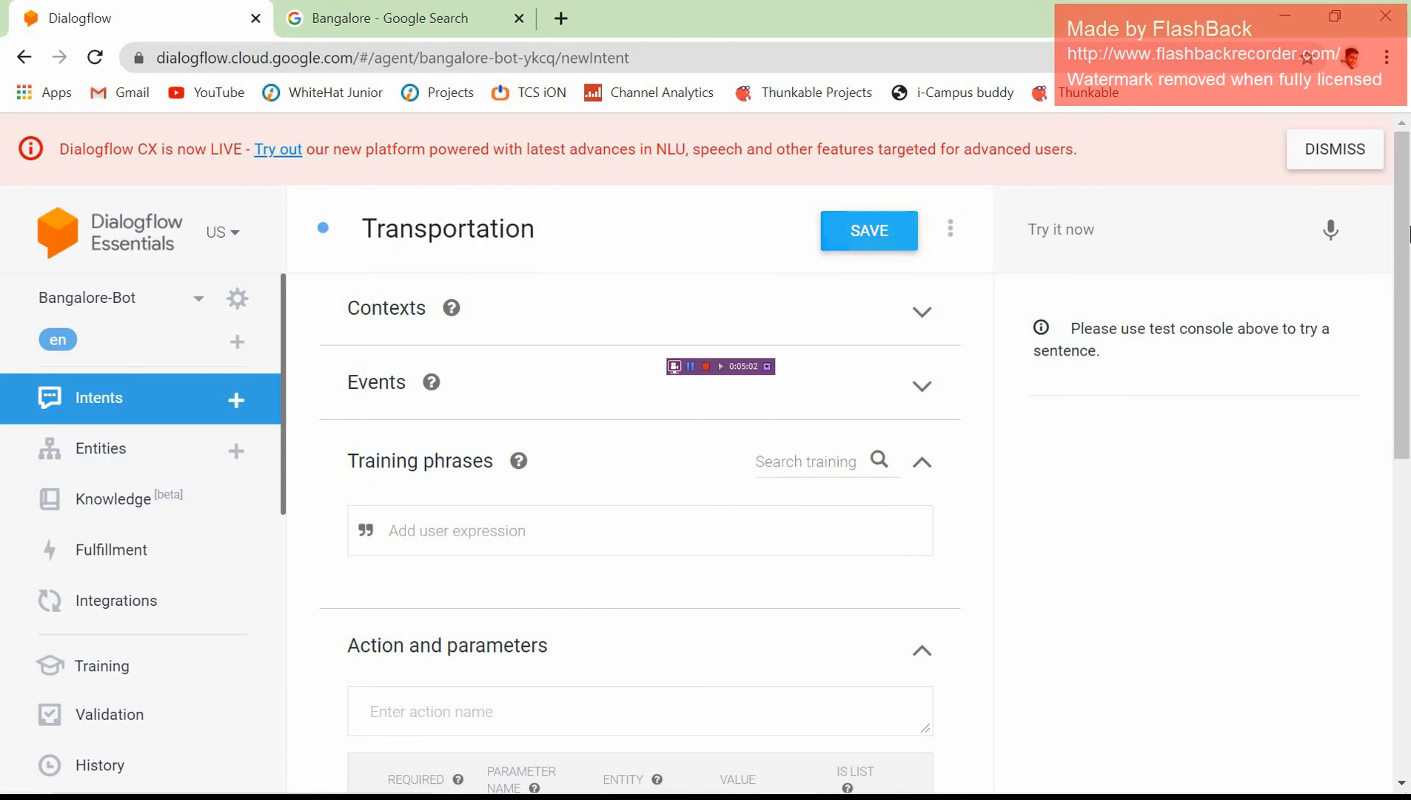
- Add the training phrases "How do I get to Bangalore?" and "What are the different means of transport in Bangalore/Bengaluru?" to the Transportation intent
{"action": "left_click_drag", "start_coordinate": [1409, 303], "coordinate": [1409, 392]}
{"action": "left_click", "coordinate": [484, 351]}
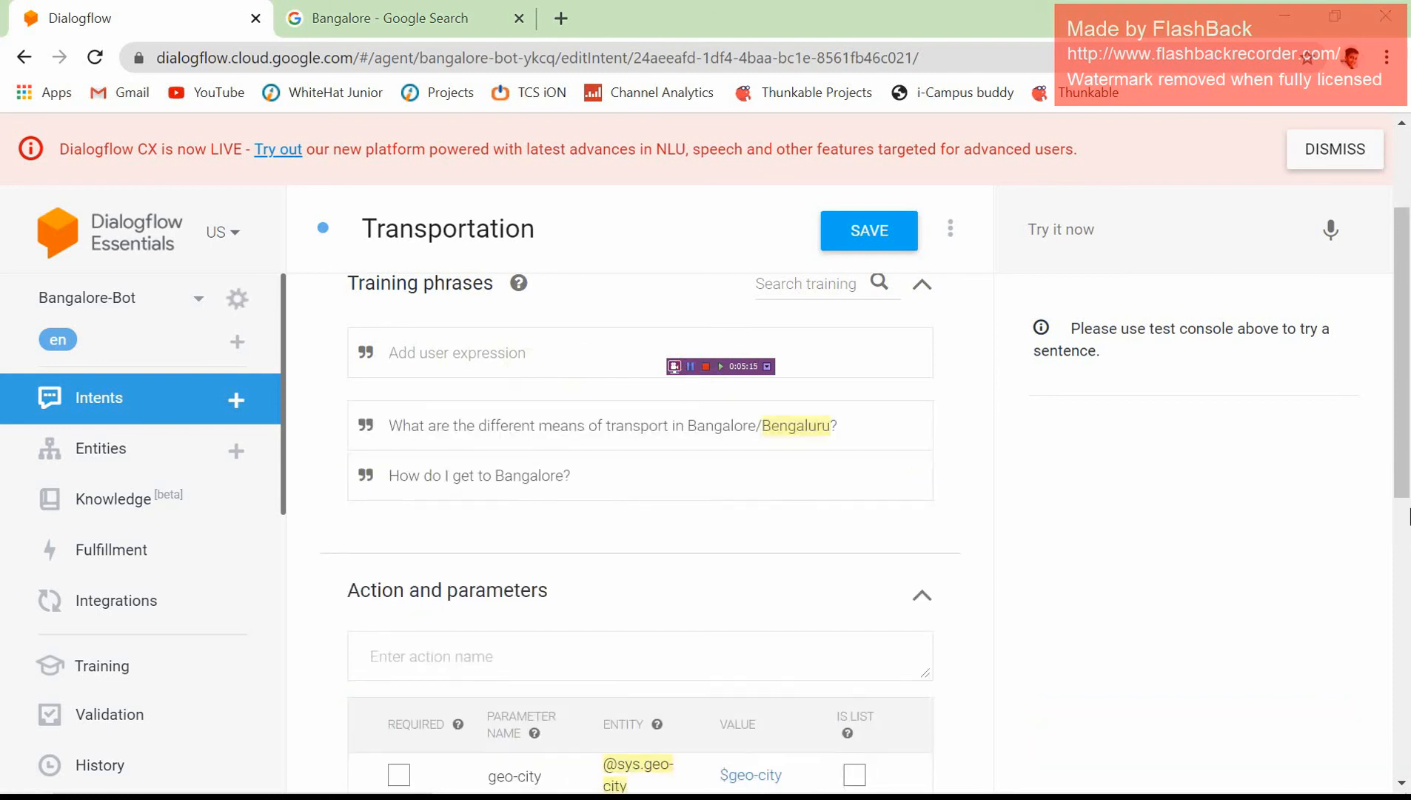
{"action": "double_click", "coordinate": [803, 428]}
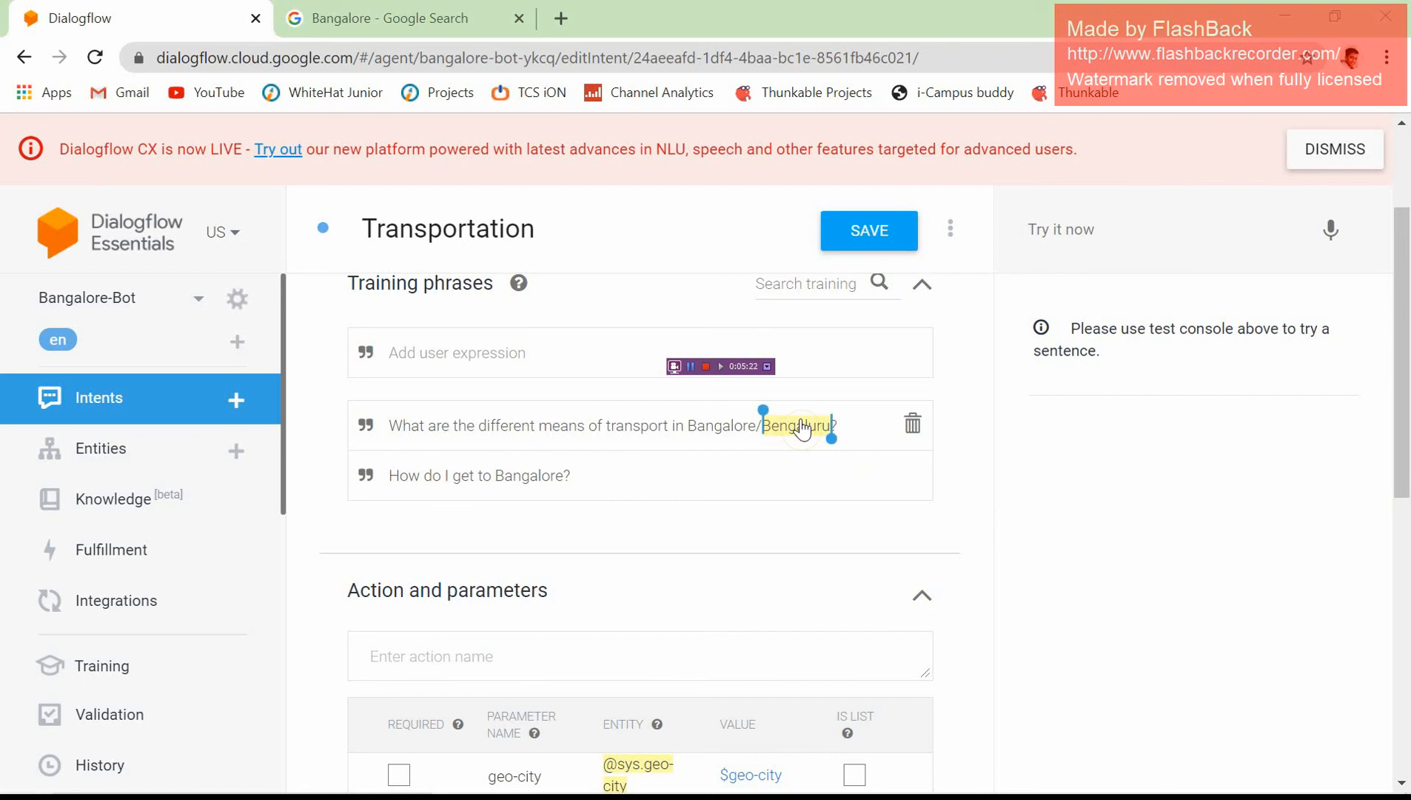
{"action": "left_click", "coordinate": [803, 428]}
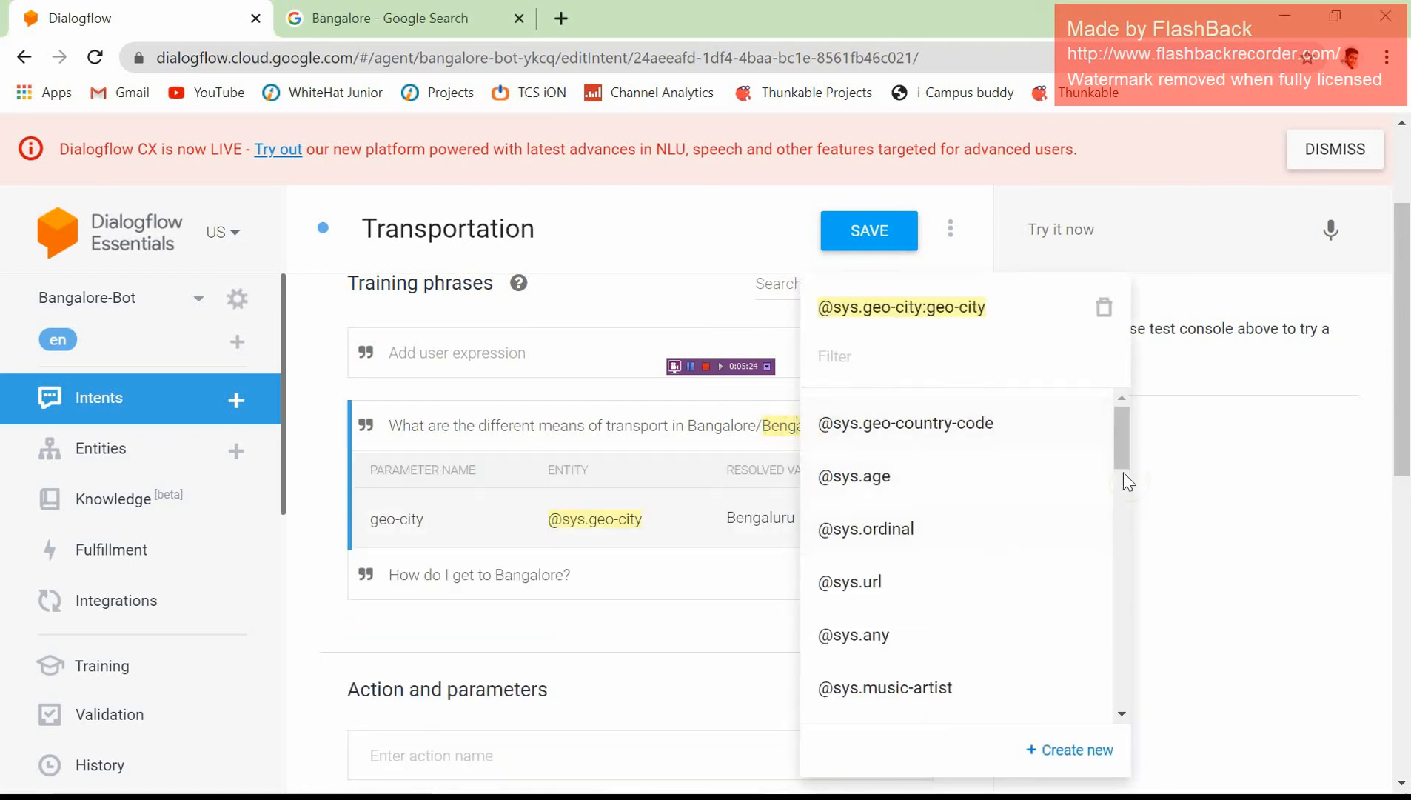
{"action": "left_click", "coordinate": [1140, 482]}
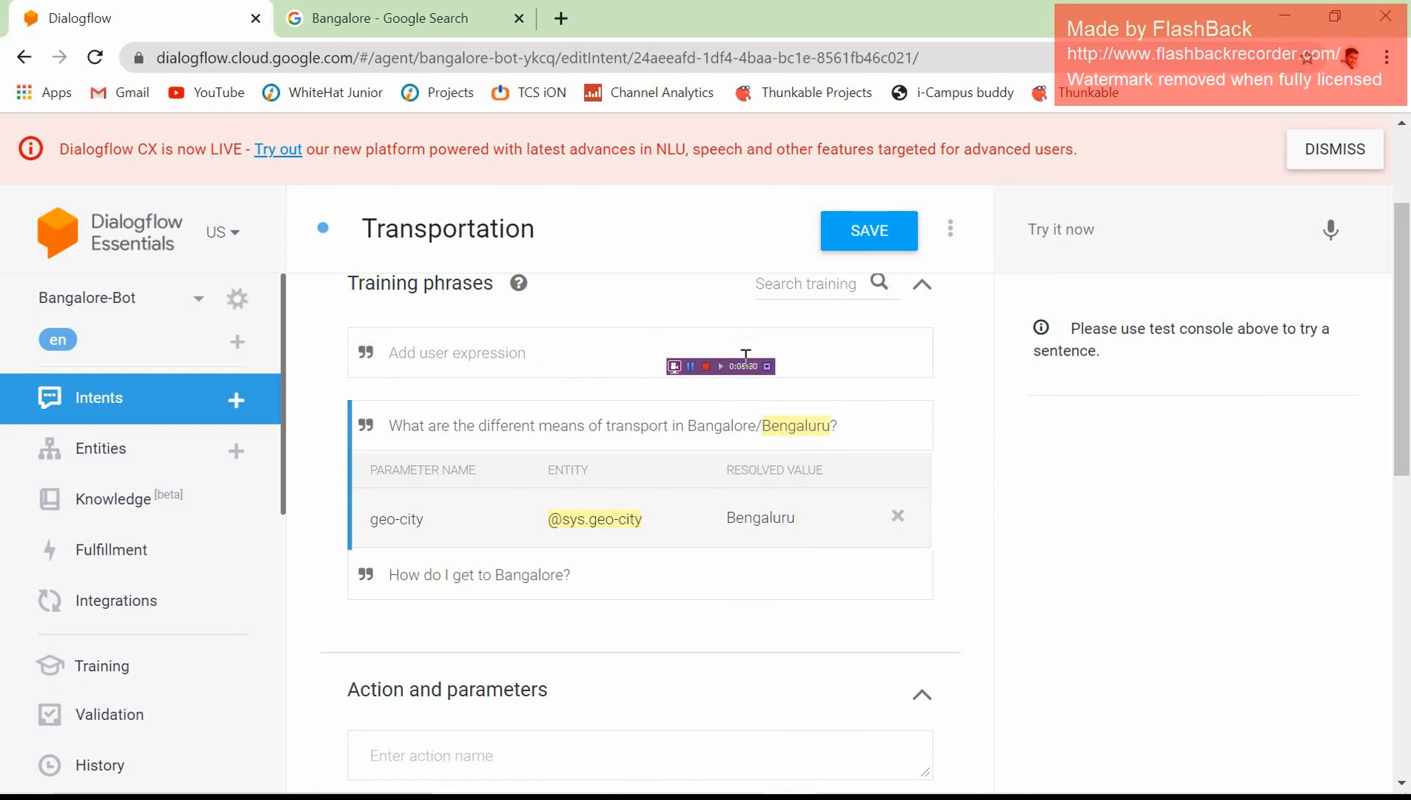
{"action": "left_click", "coordinate": [896, 516]}
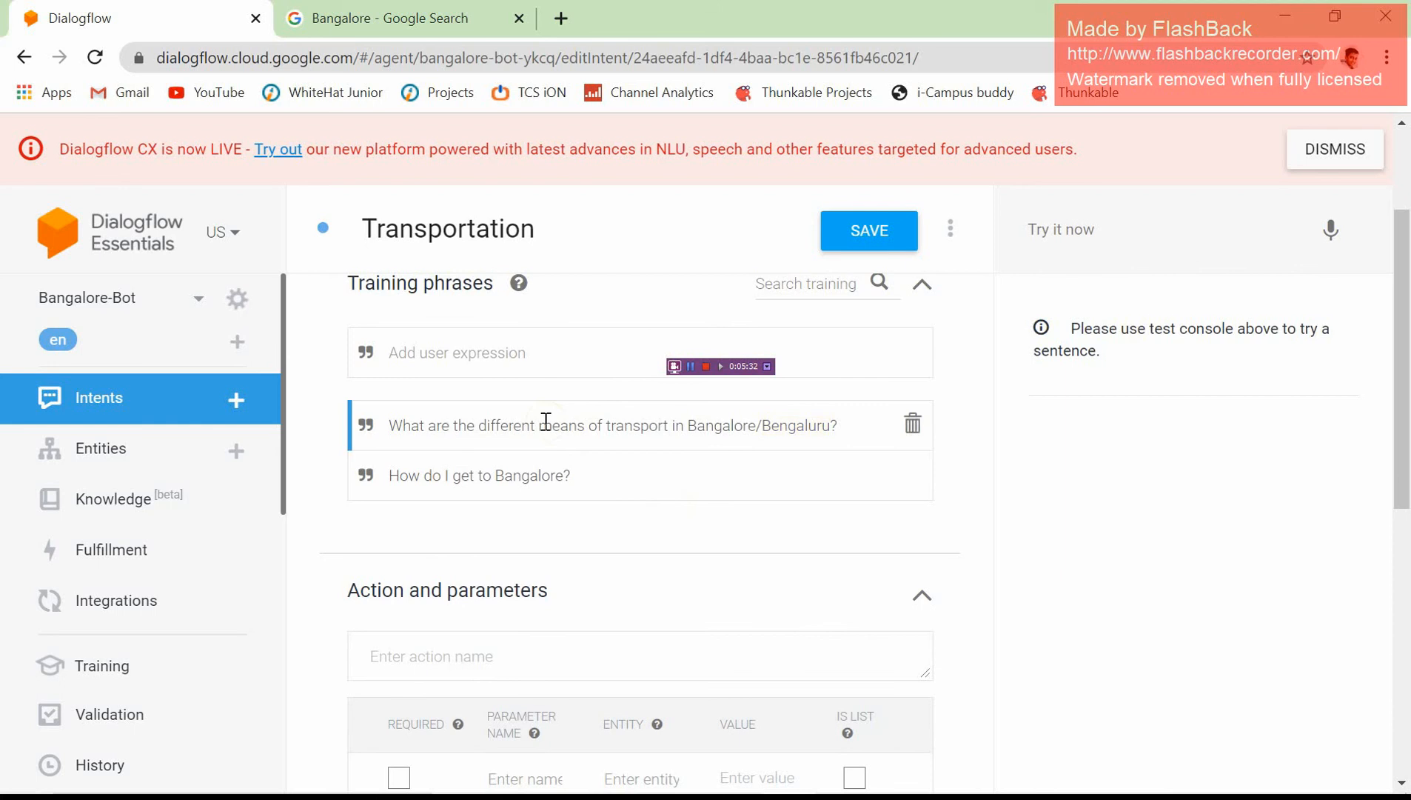
- Change the other training phrase to "How do I get to Bangalore/Bengaluru?" and save the Transportation intent
{"action": "left_click", "coordinate": [449, 362]}
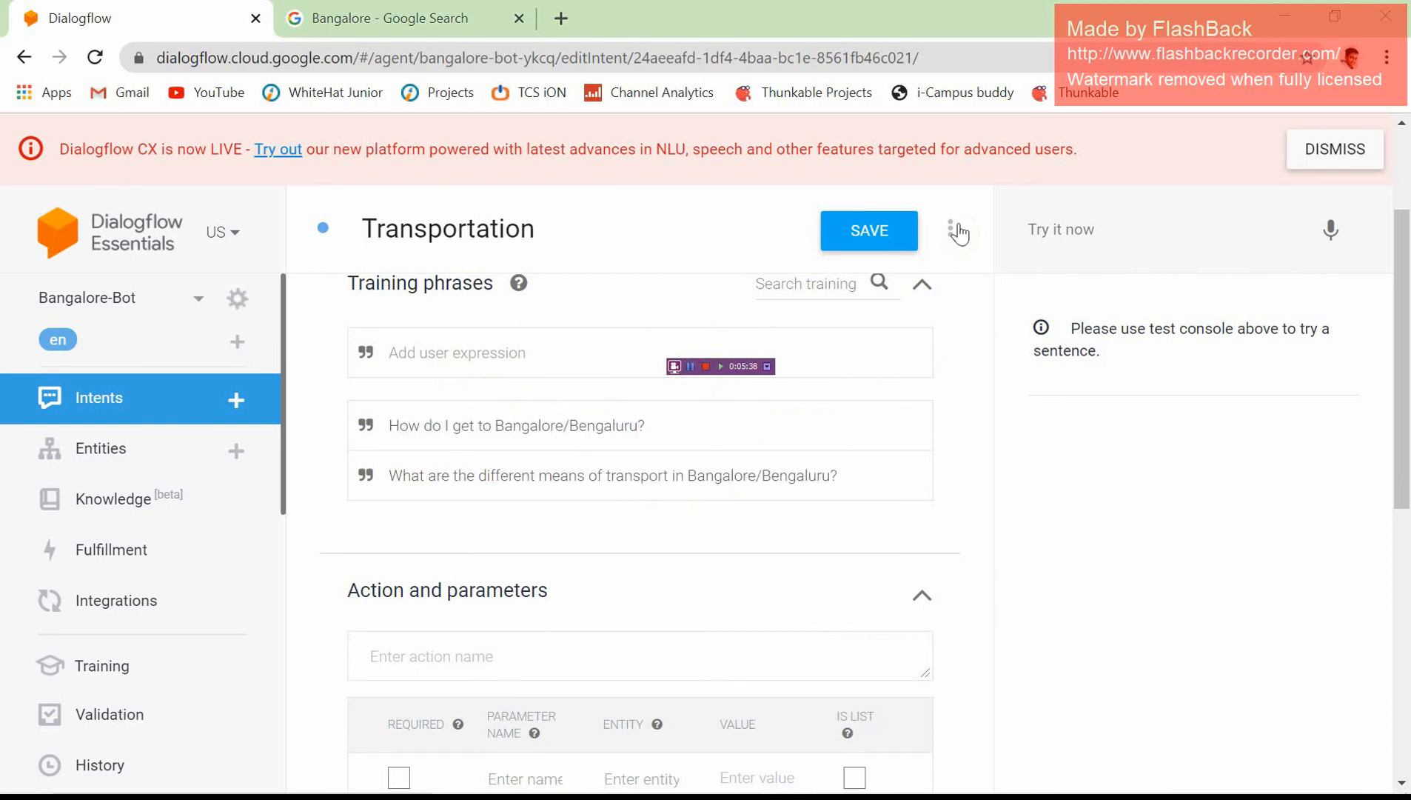
{"action": "left_click", "coordinate": [892, 239]}
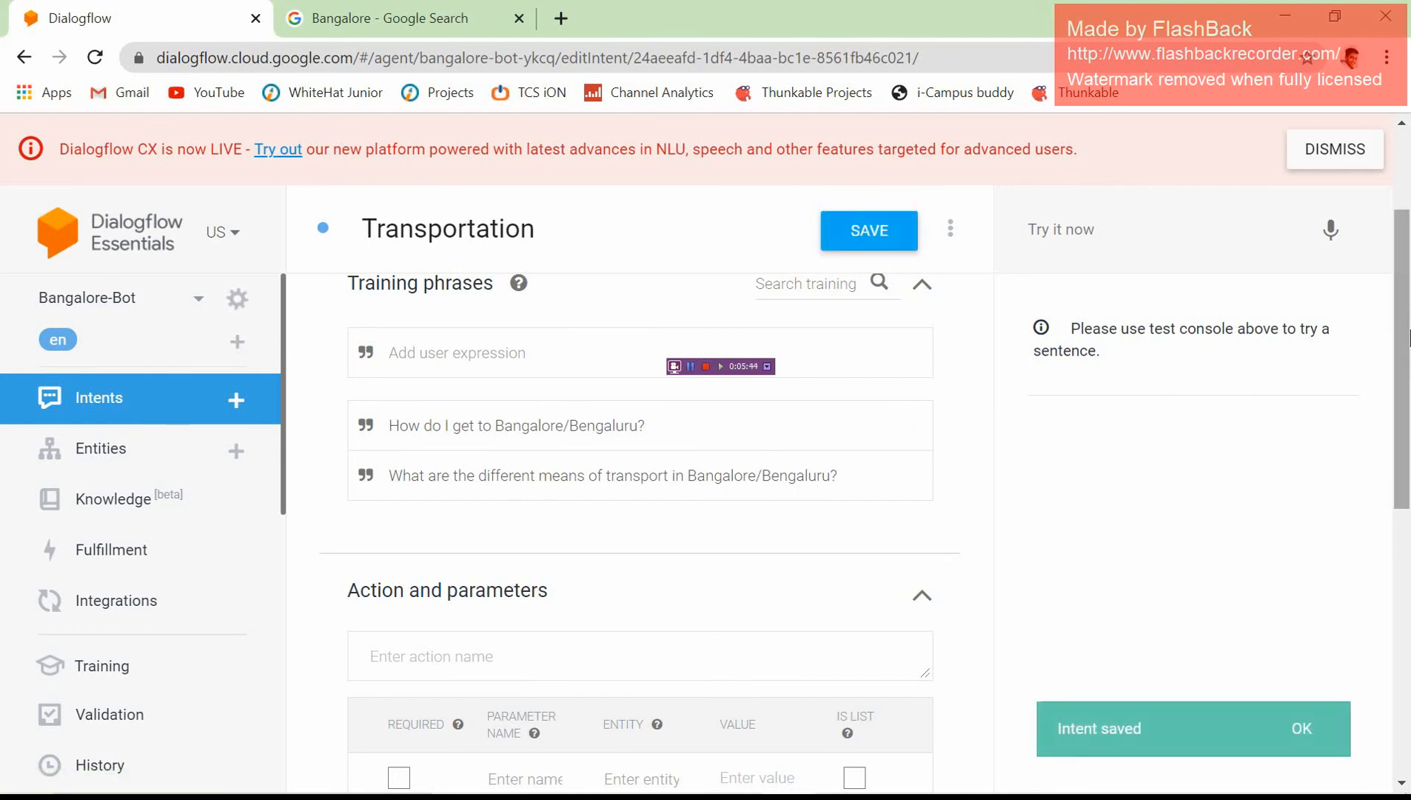
- Search Google for "bangalore transportation" to find text for the Transportation intent's response
{"action": "scroll", "coordinate": [683, 523], "scroll_direction": "down", "scroll_amount": 8}
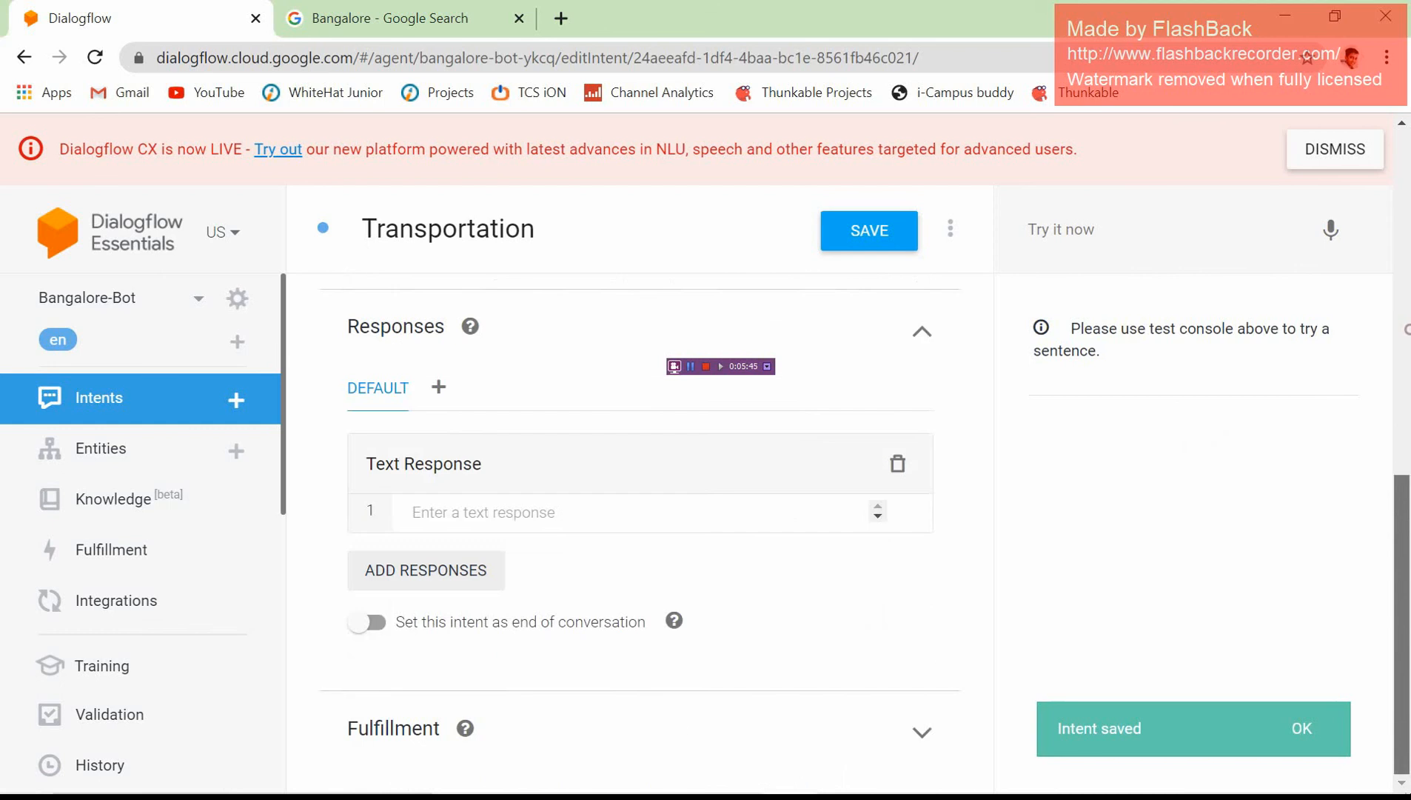
{"action": "left_click", "coordinate": [537, 515]}
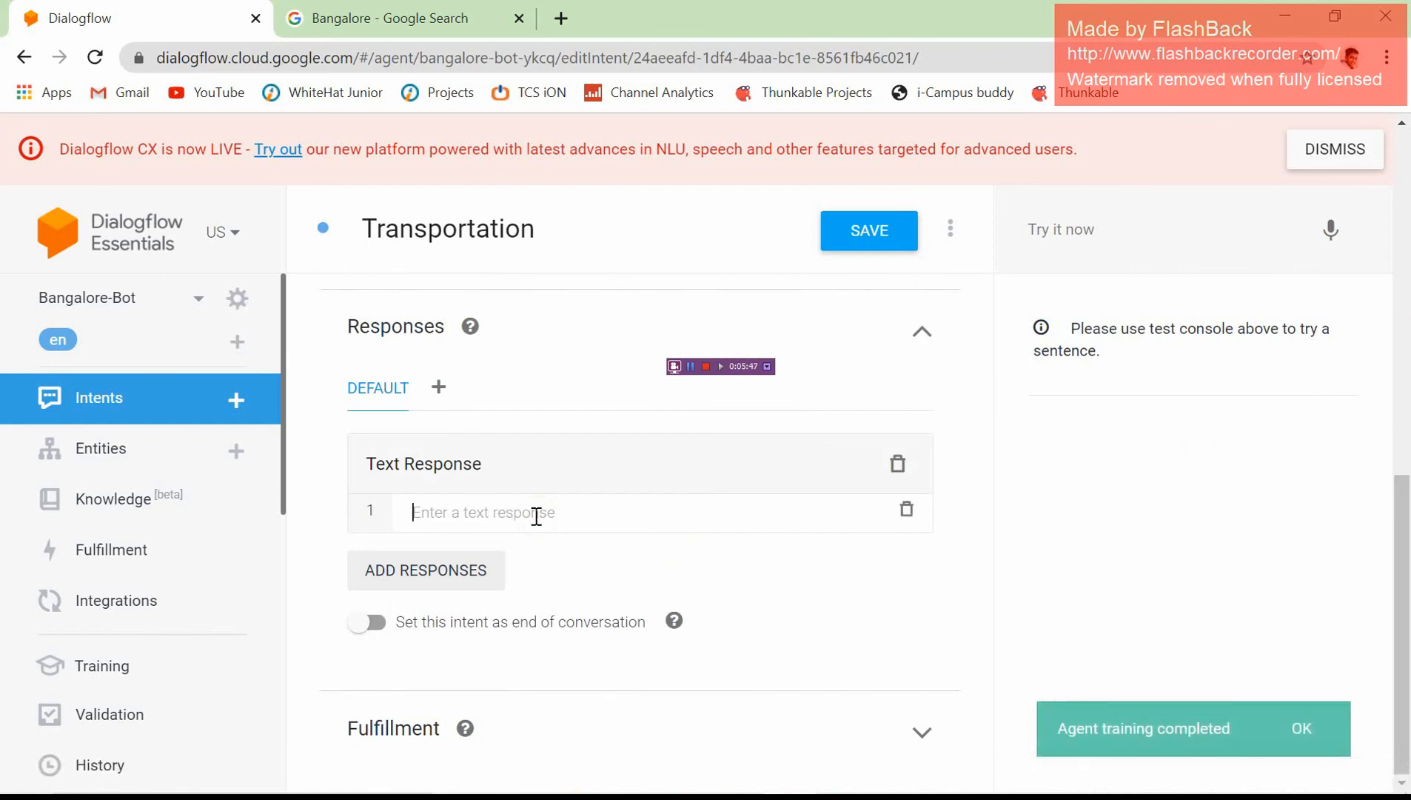
{"action": "left_click", "coordinate": [491, 28]}
{"action": "left_click_drag", "start_coordinate": [1408, 242], "coordinate": [1410, 104]}
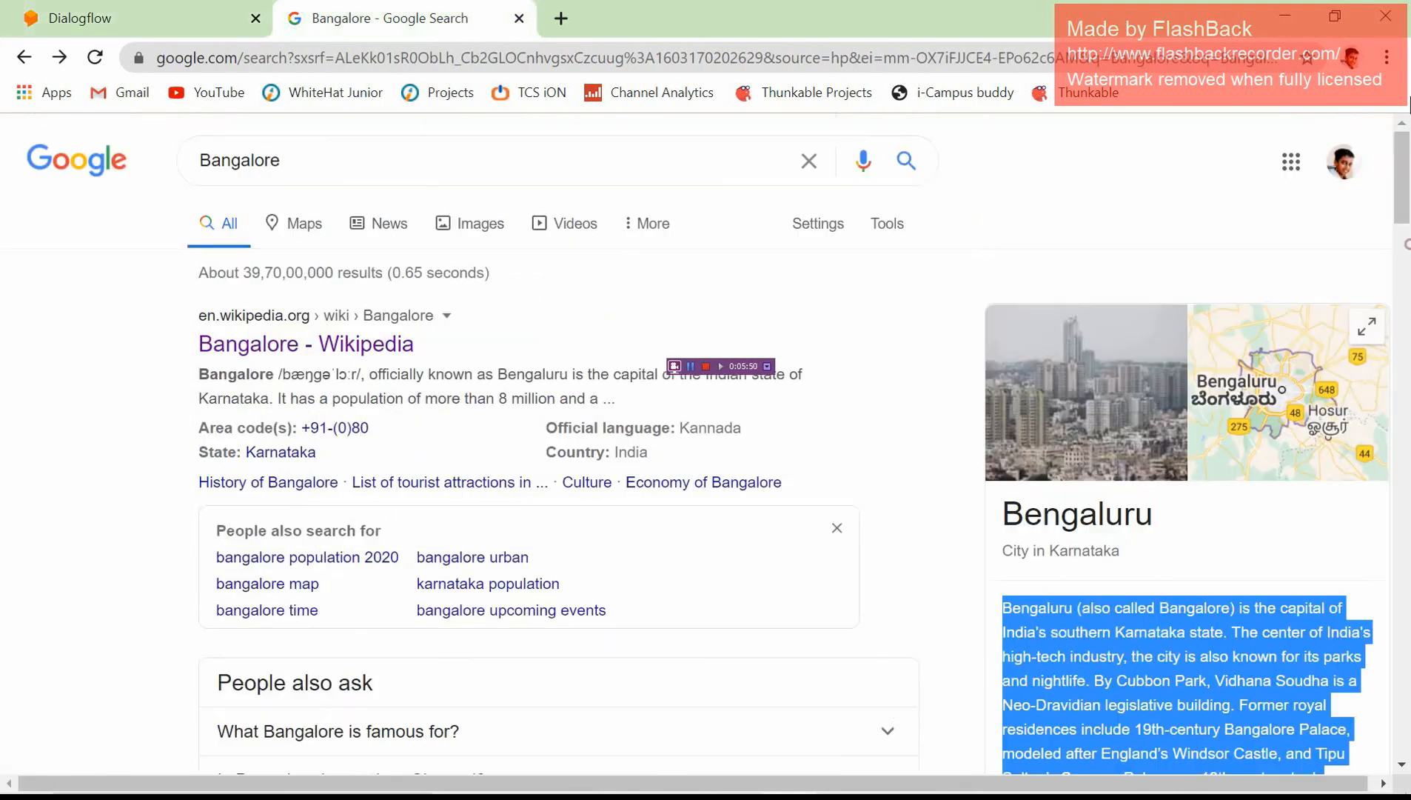
{"action": "left_click", "coordinate": [408, 156]}
{"action": "type", "text": "t"}
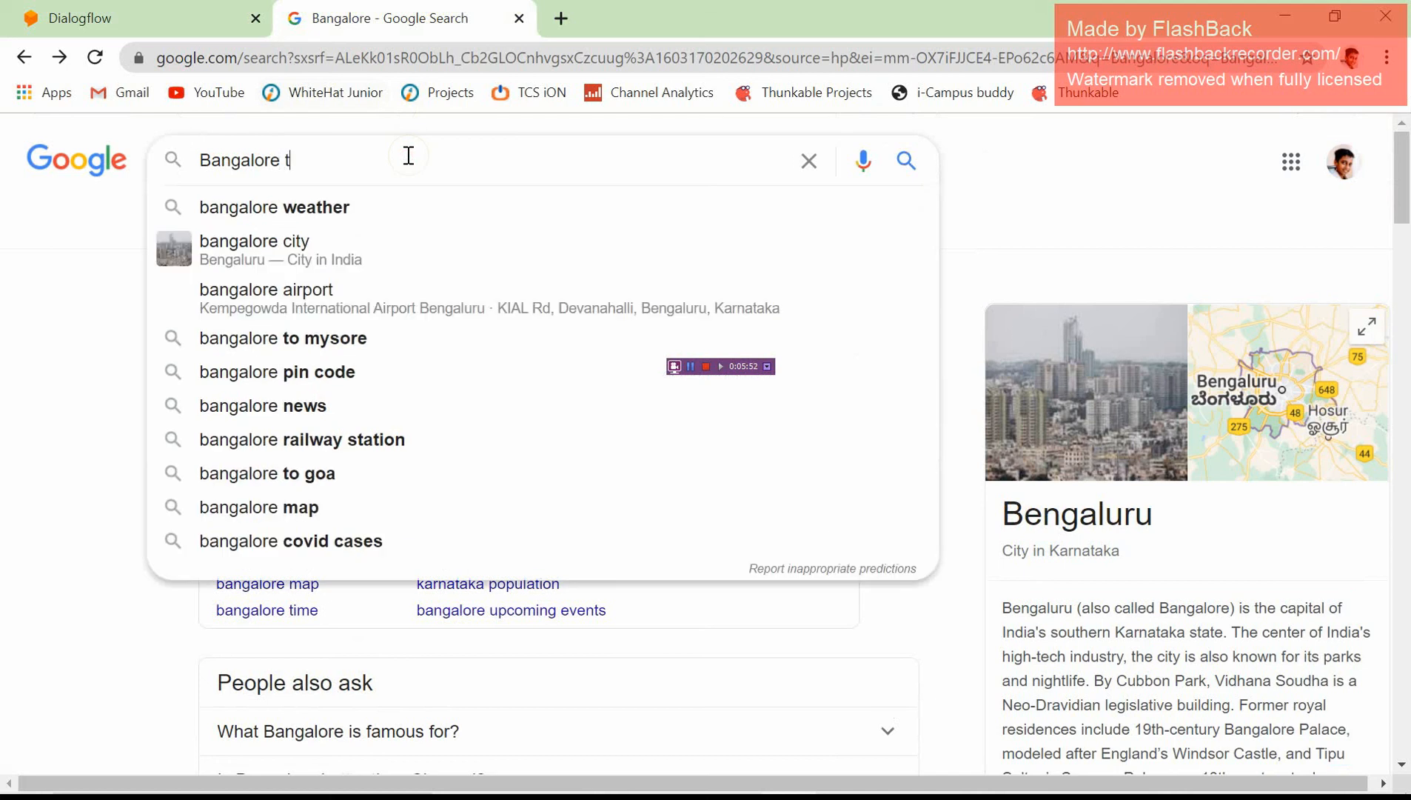
{"action": "type", "text": "ransportat"}
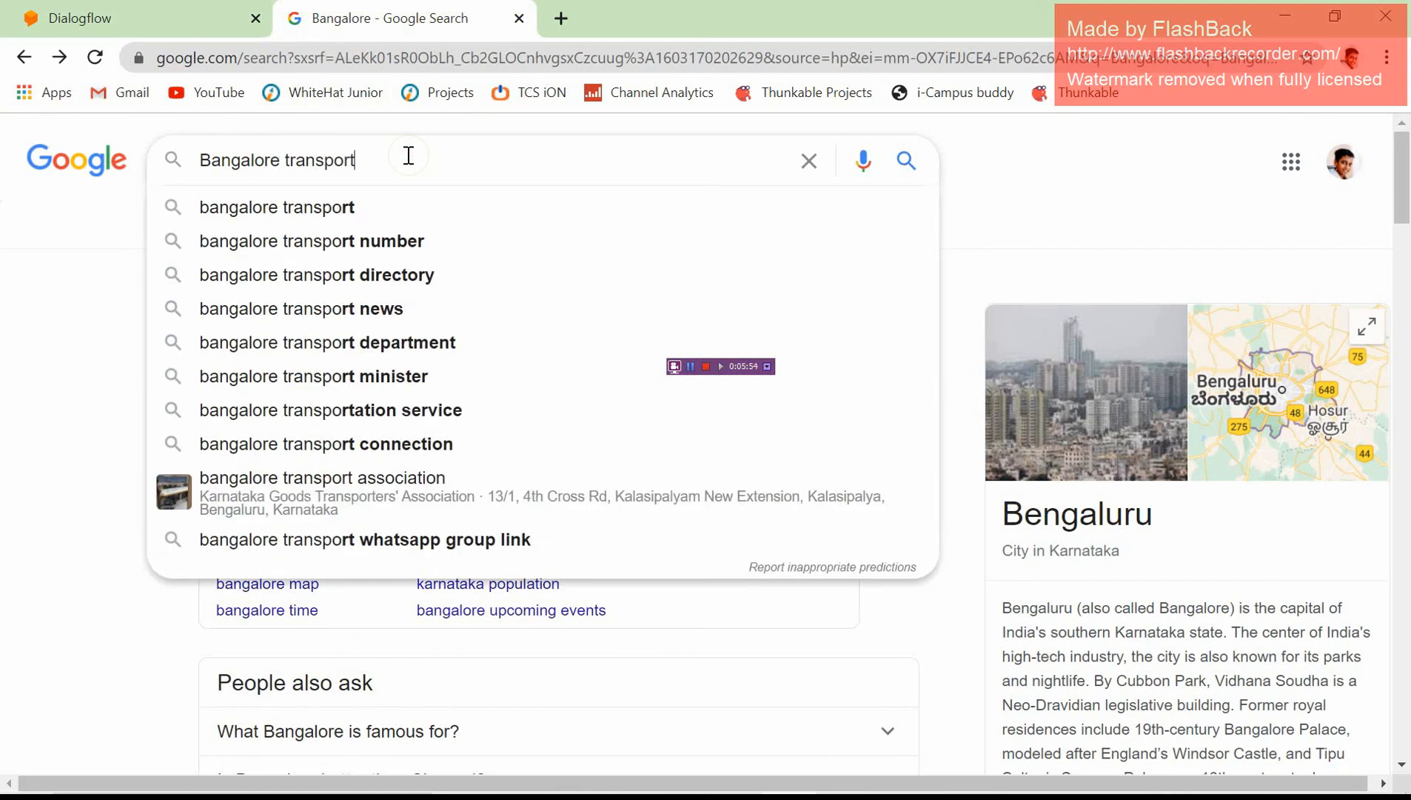
{"action": "key", "text": "Down"}
{"action": "key", "text": "Return"}
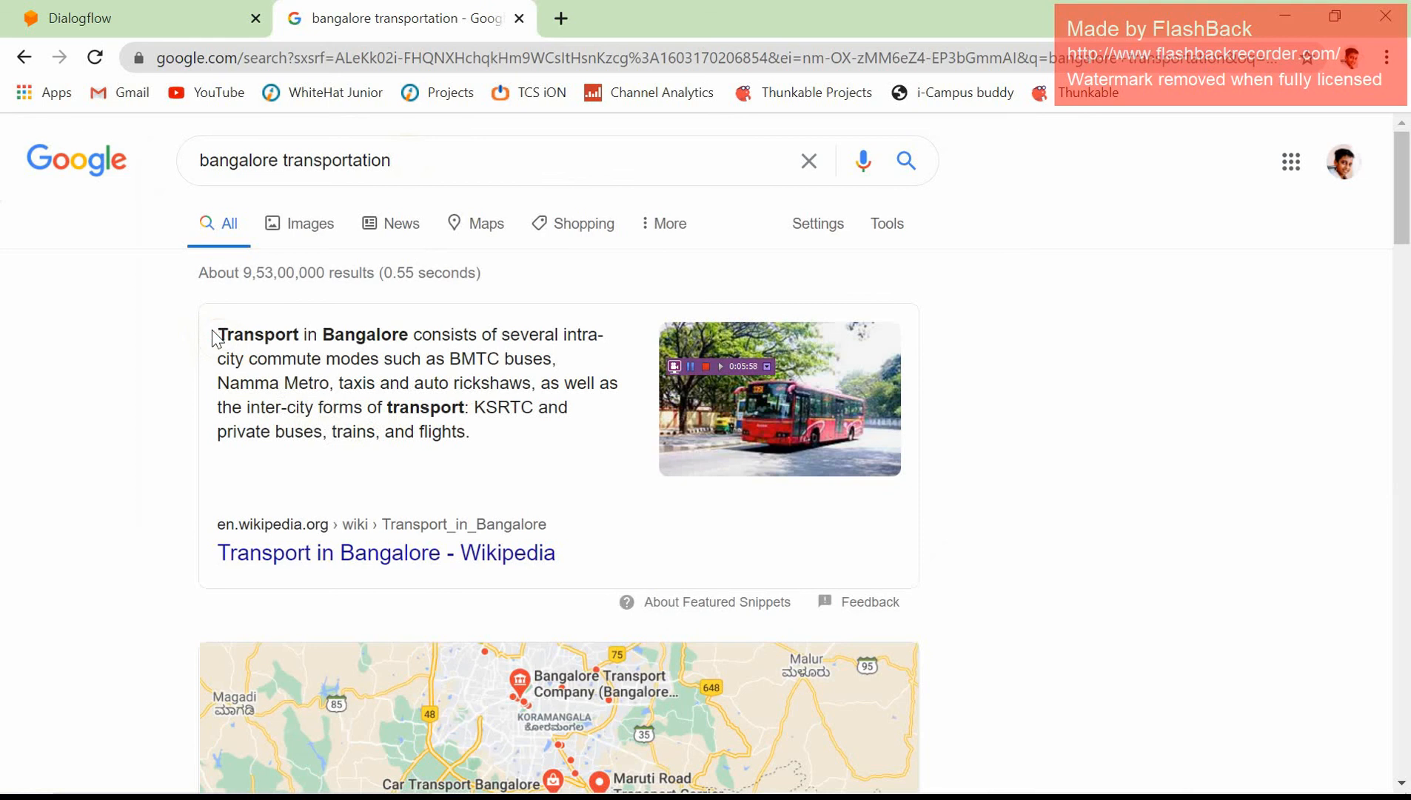
- Copy the featured snippet about transport in Bangalore into the Transportation intent's first text response in Dialogflow
{"action": "left_click_drag", "start_coordinate": [216, 337], "coordinate": [497, 442]}
{"action": "key", "text": "ctrl+c"}
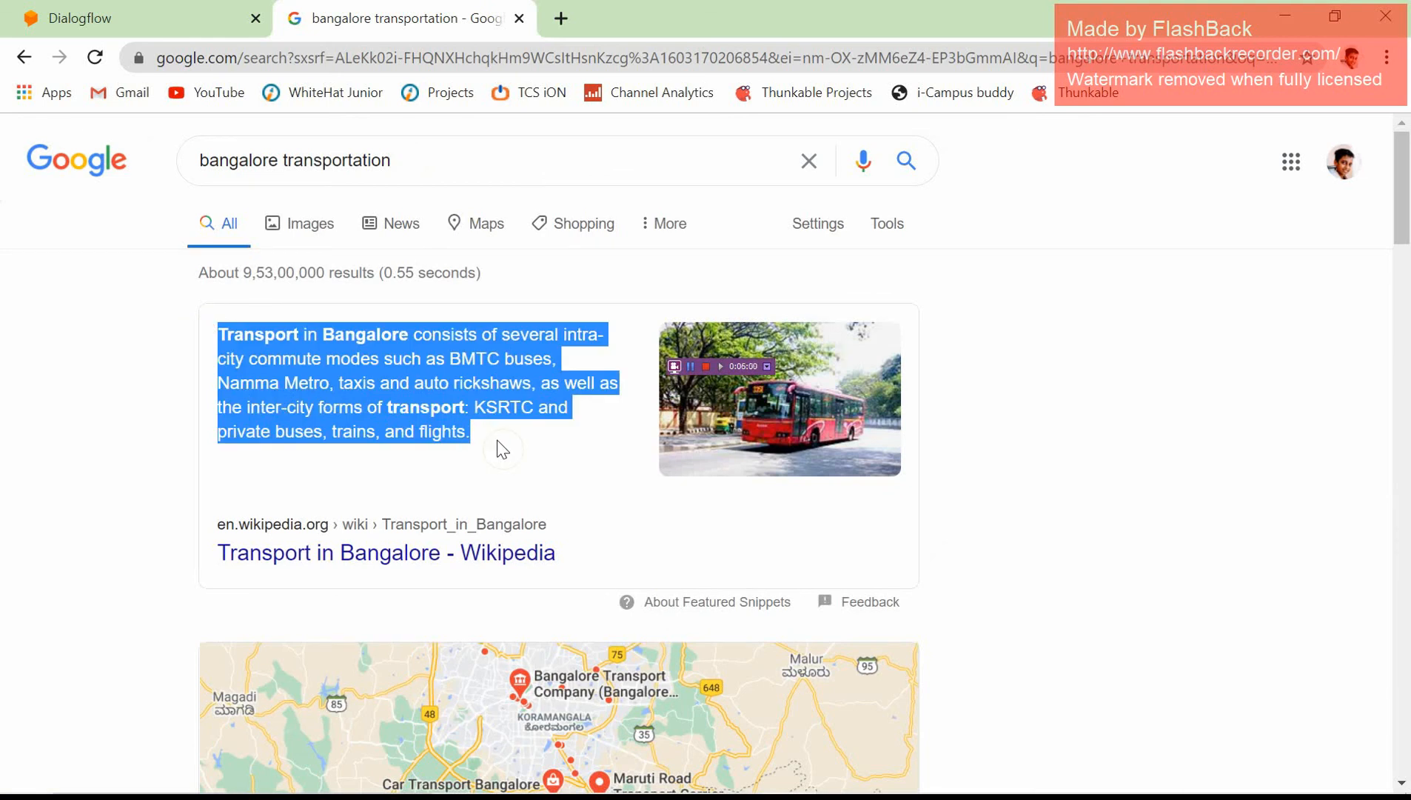
{"action": "left_click", "coordinate": [78, 16]}
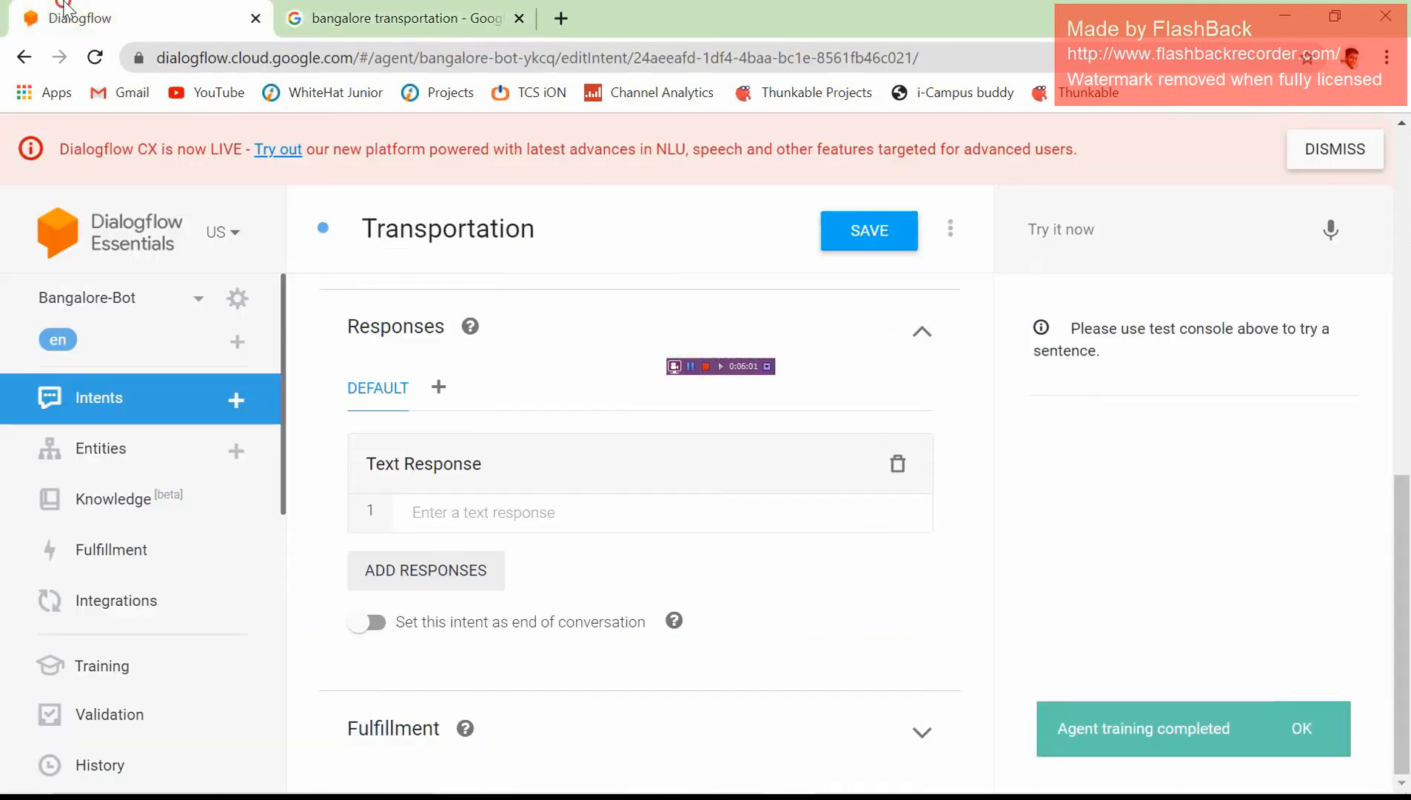
{"action": "left_click", "coordinate": [511, 523]}
{"action": "key", "text": "ctrl+v"}
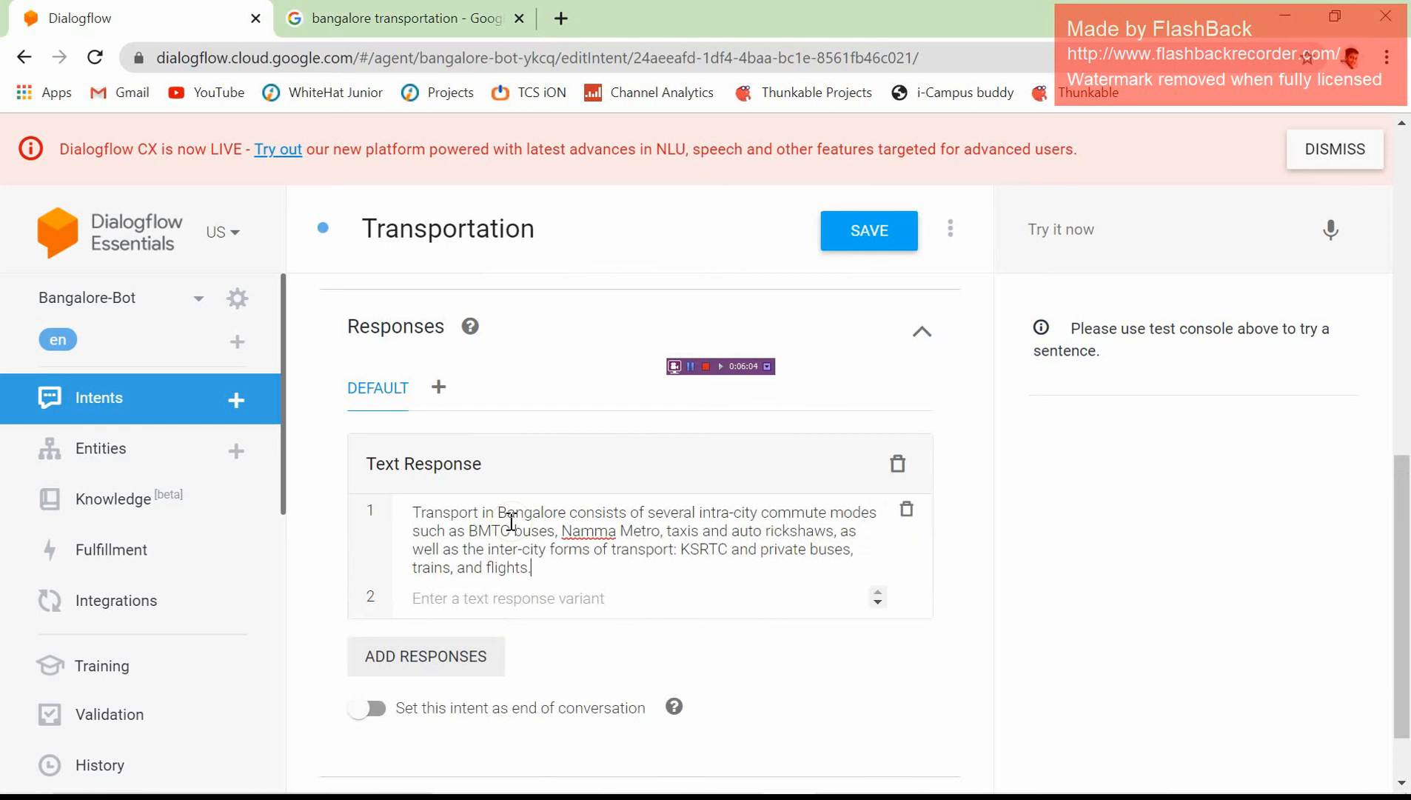
- Search Google for "How do I get to bangalore" and look through the results for ways to reach the city
{"action": "key", "text": "ctrl+Tab"}
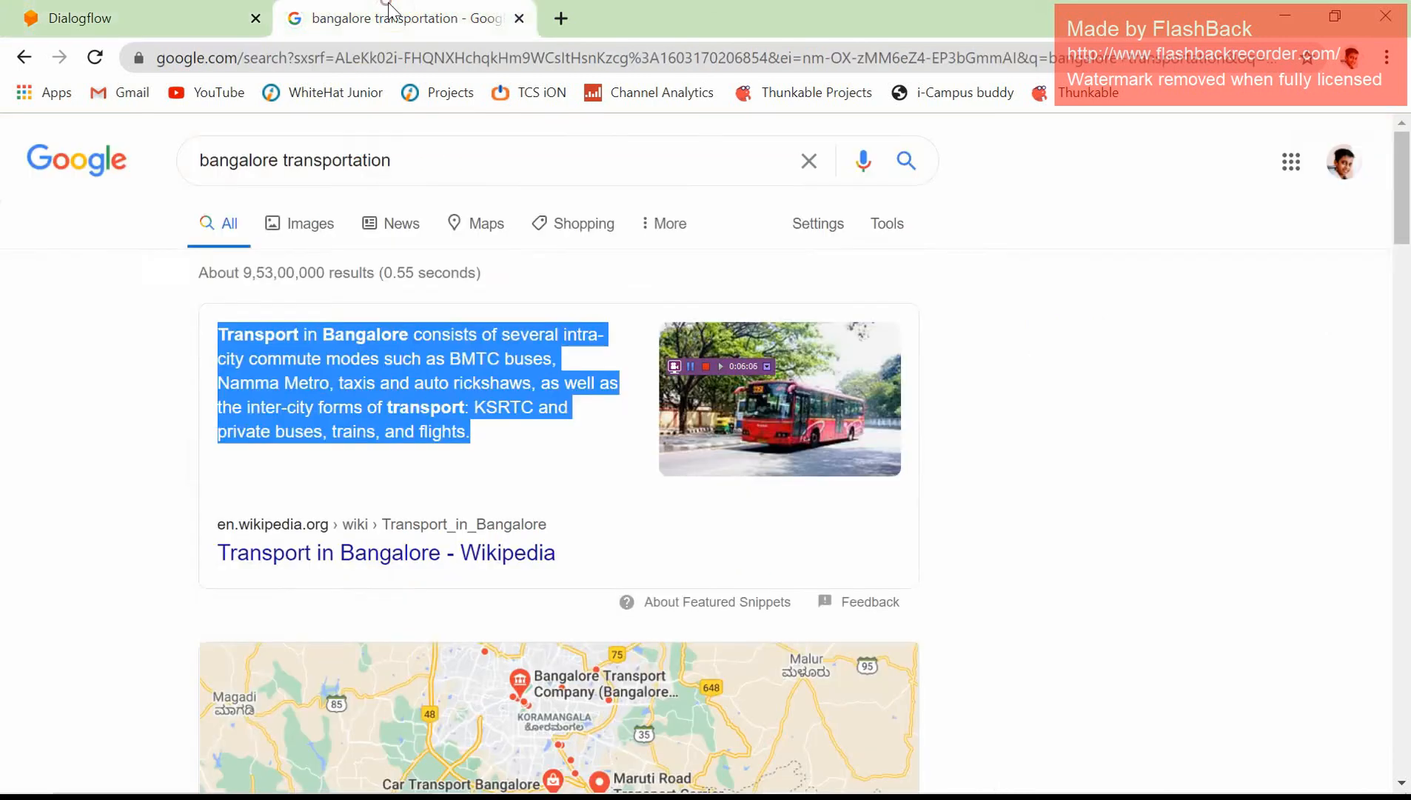
{"action": "left_click", "coordinate": [445, 154]}
{"action": "key", "text": "BackSpace"}
{"action": "key", "text": "BackSpace"}
{"action": "key", "text": "BackSpace"}
{"action": "key", "text": "BackSpace"}
{"action": "key", "text": "BackSpace"}
{"action": "key", "text": "BackSpace"}
{"action": "key", "text": "BackSpace"}
{"action": "key", "text": "BackSpace"}
{"action": "key", "text": "BackSpace"}
{"action": "key", "text": "BackSpace"}
{"action": "key", "text": "BackSpace"}
{"action": "key", "text": "BackSpace"}
{"action": "key", "text": "BackSpace"}
{"action": "key", "text": "BackSpace"}
{"action": "key", "text": "BackSpace"}
{"action": "key", "text": "BackSpace"}
{"action": "key", "text": "BackSpace"}
{"action": "key", "text": "BackSpace"}
{"action": "key", "text": "BackSpace"}
{"action": "key", "text": "BackSpace"}
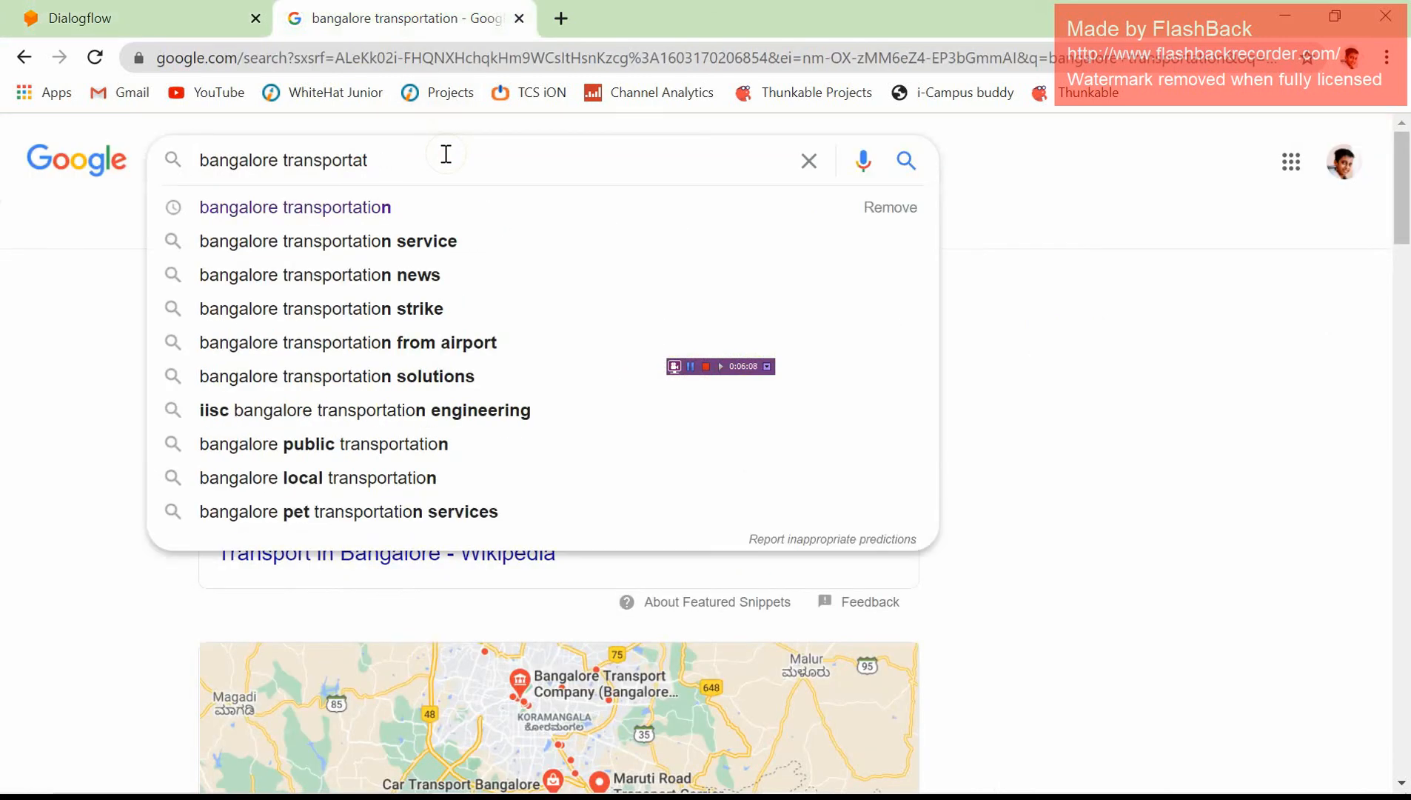
{"action": "type", "text": "How do "}
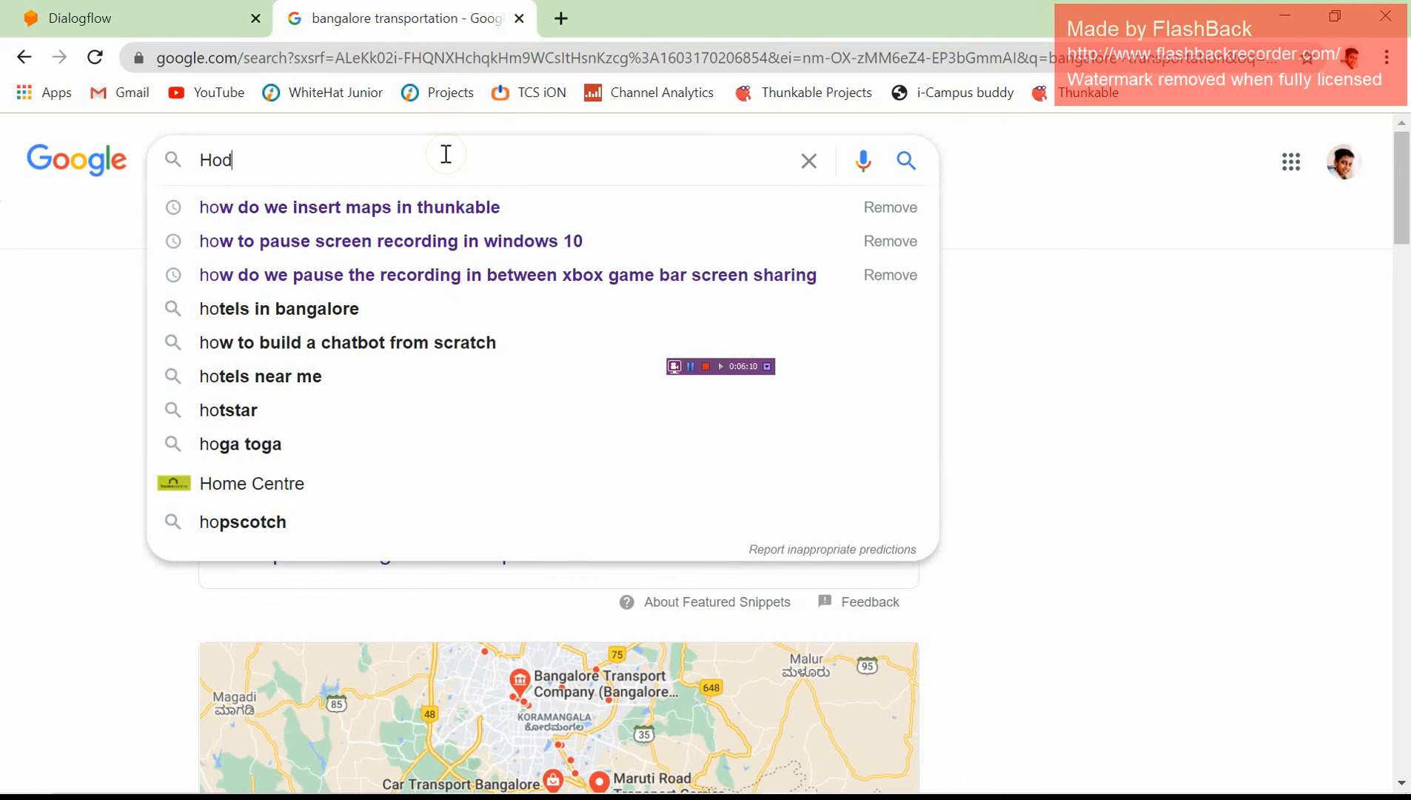
{"action": "type", "text": "I g"}
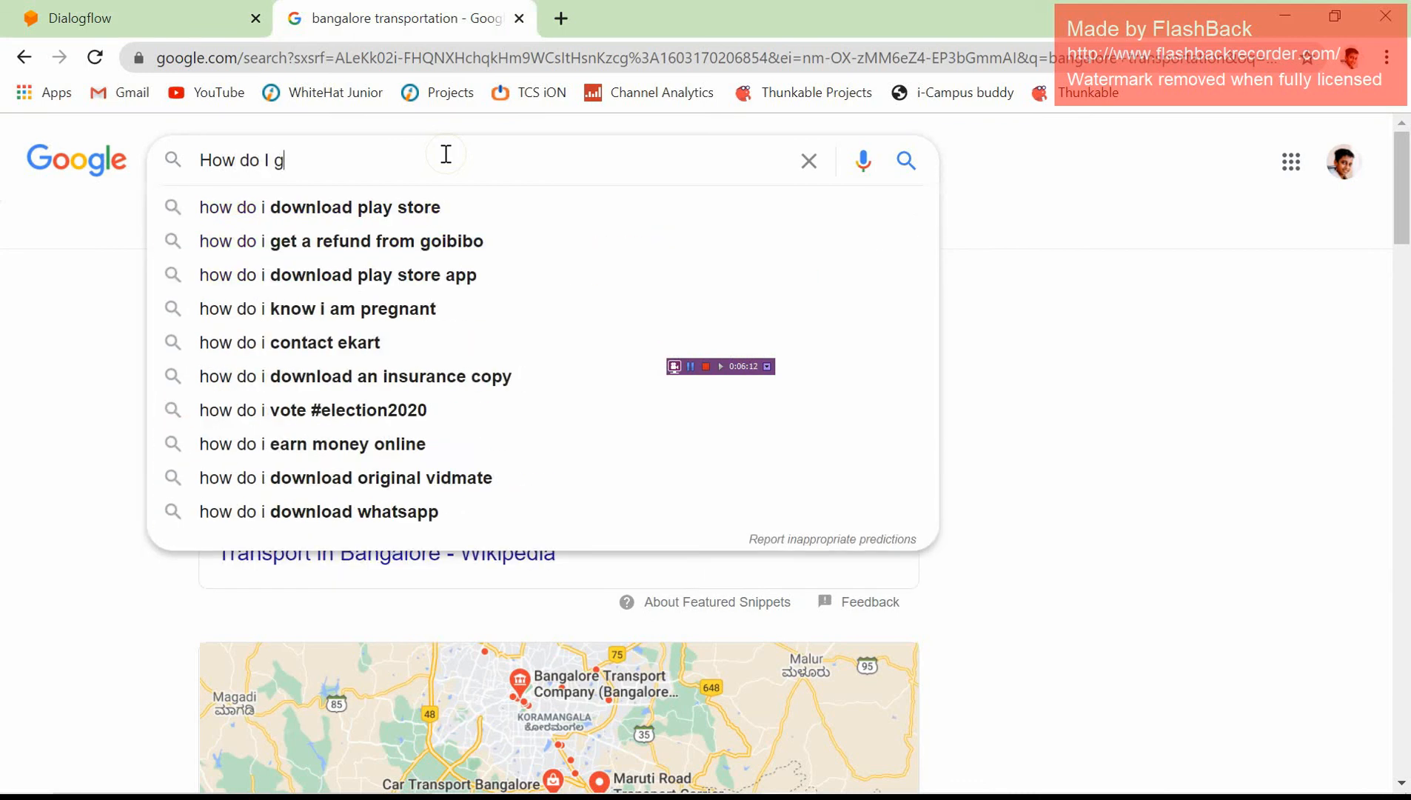
{"action": "type", "text": "et to "}
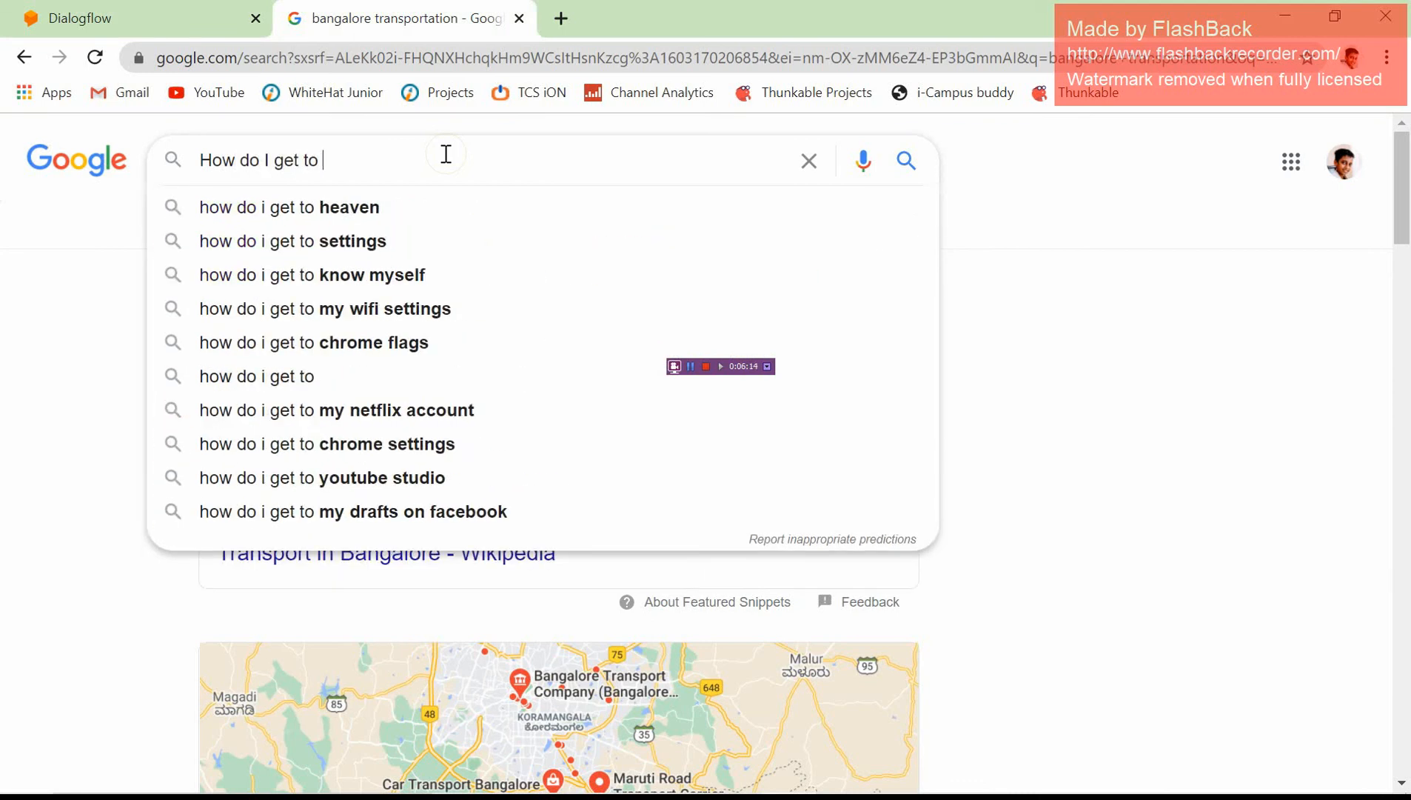
{"action": "type", "text": "bang"}
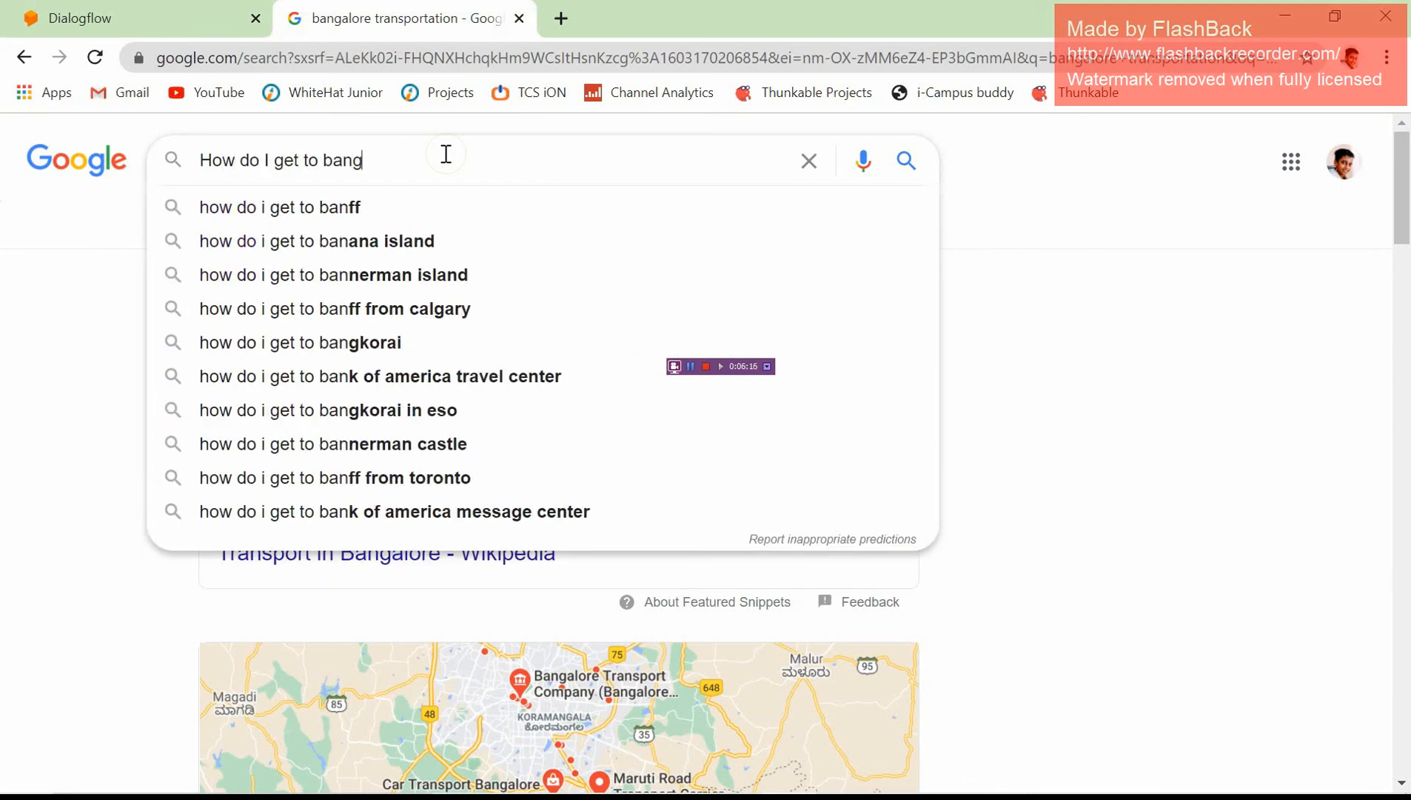
{"action": "type", "text": "alore"}
{"action": "key", "text": "Return"}
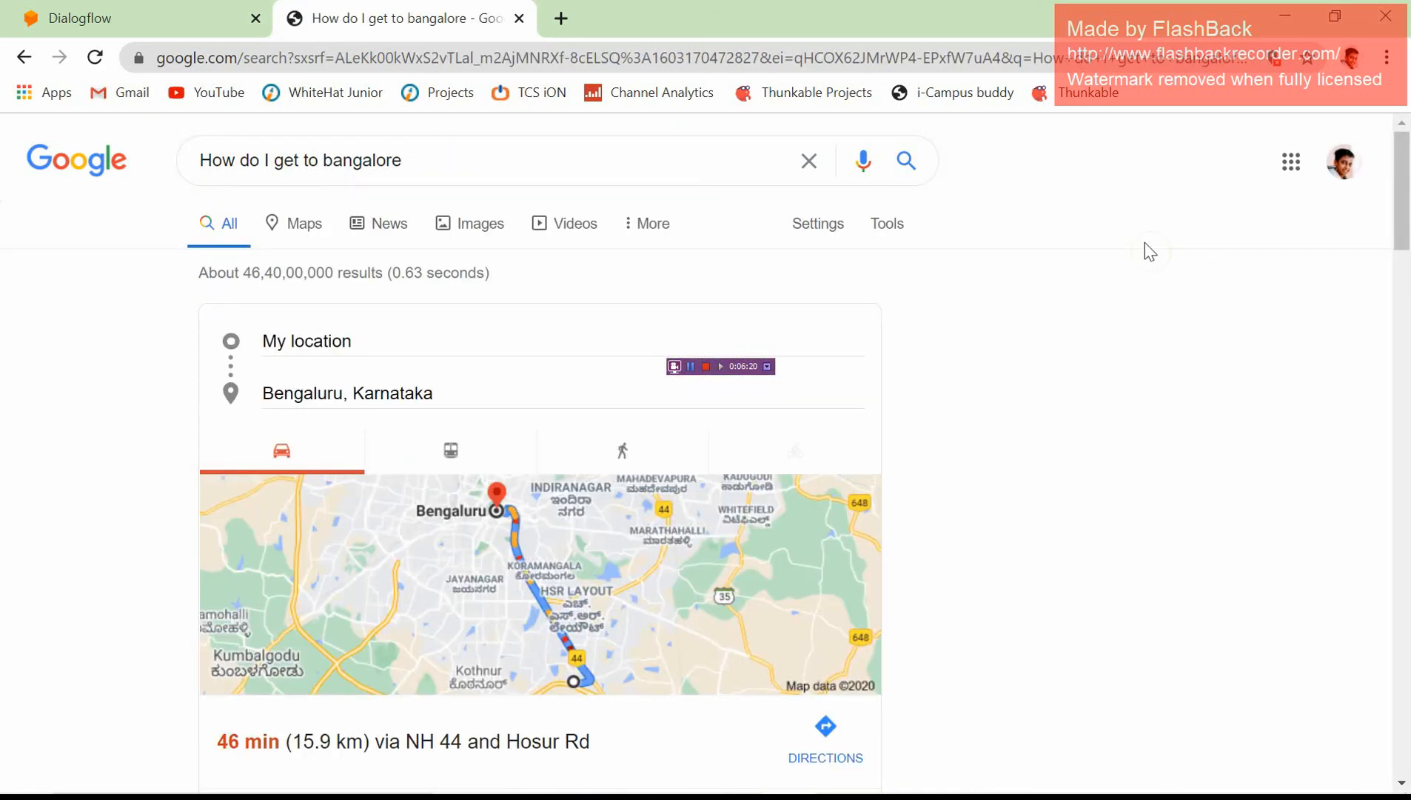
{"action": "left_click_drag", "start_coordinate": [1408, 190], "coordinate": [1386, 305]}
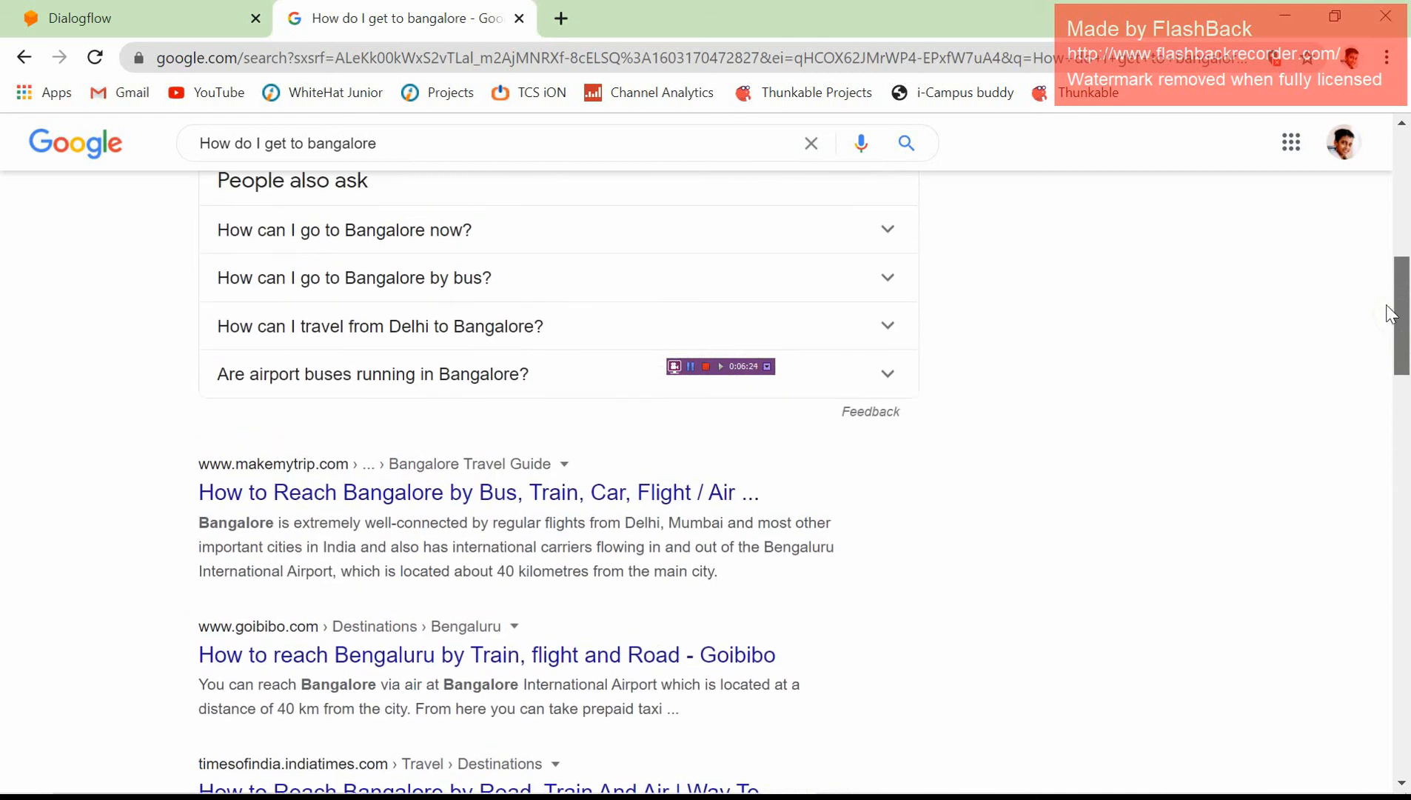
- Append "You can reach Bengaluru by Kempegowda International Airport and get down by train in the Majestic Train Station." to the Dialogflow text response
{"action": "left_click", "coordinate": [141, 18]}
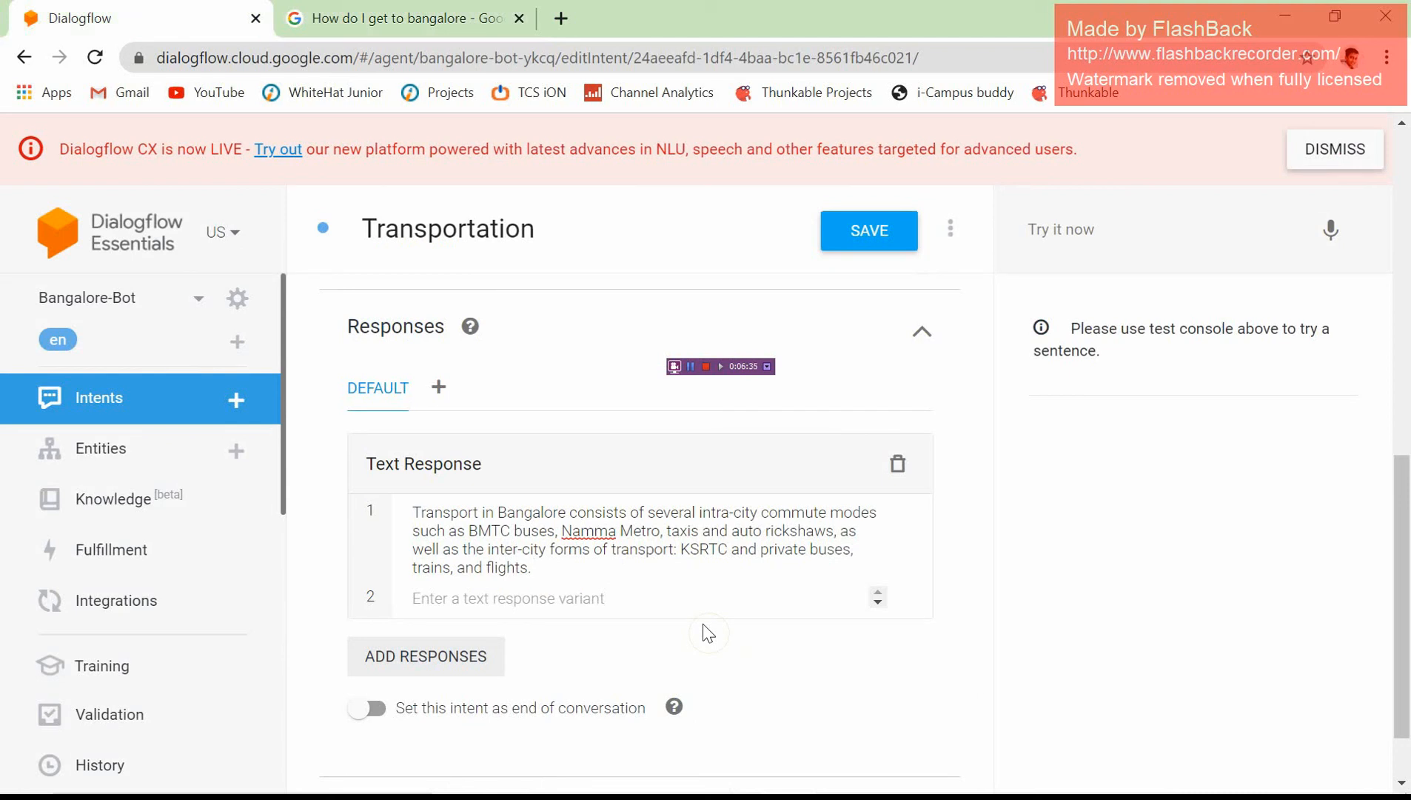
{"action": "type", "text": "You cam"}
{"action": "key", "text": "BackSpace"}
{"action": "type", "text": "n reach Bengaluru"}
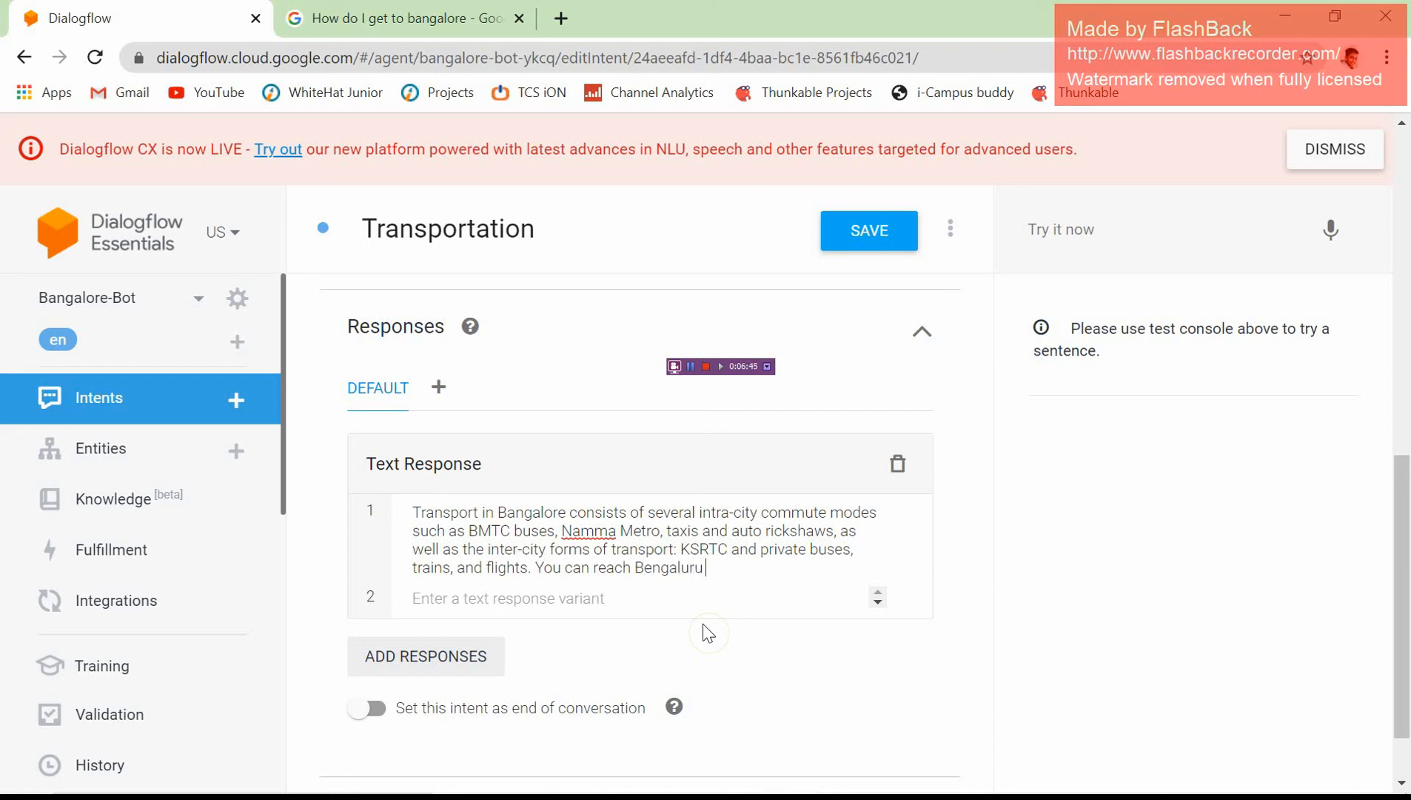
{"action": "type", "text": " by"}
{"action": "type", "text": "ep"}
{"action": "key", "text": "BackSpace"}
{"action": "type", "text": "mpe"}
{"action": "type", "text": "gowda International Airport and get down by train in the Majestic Train Station."}
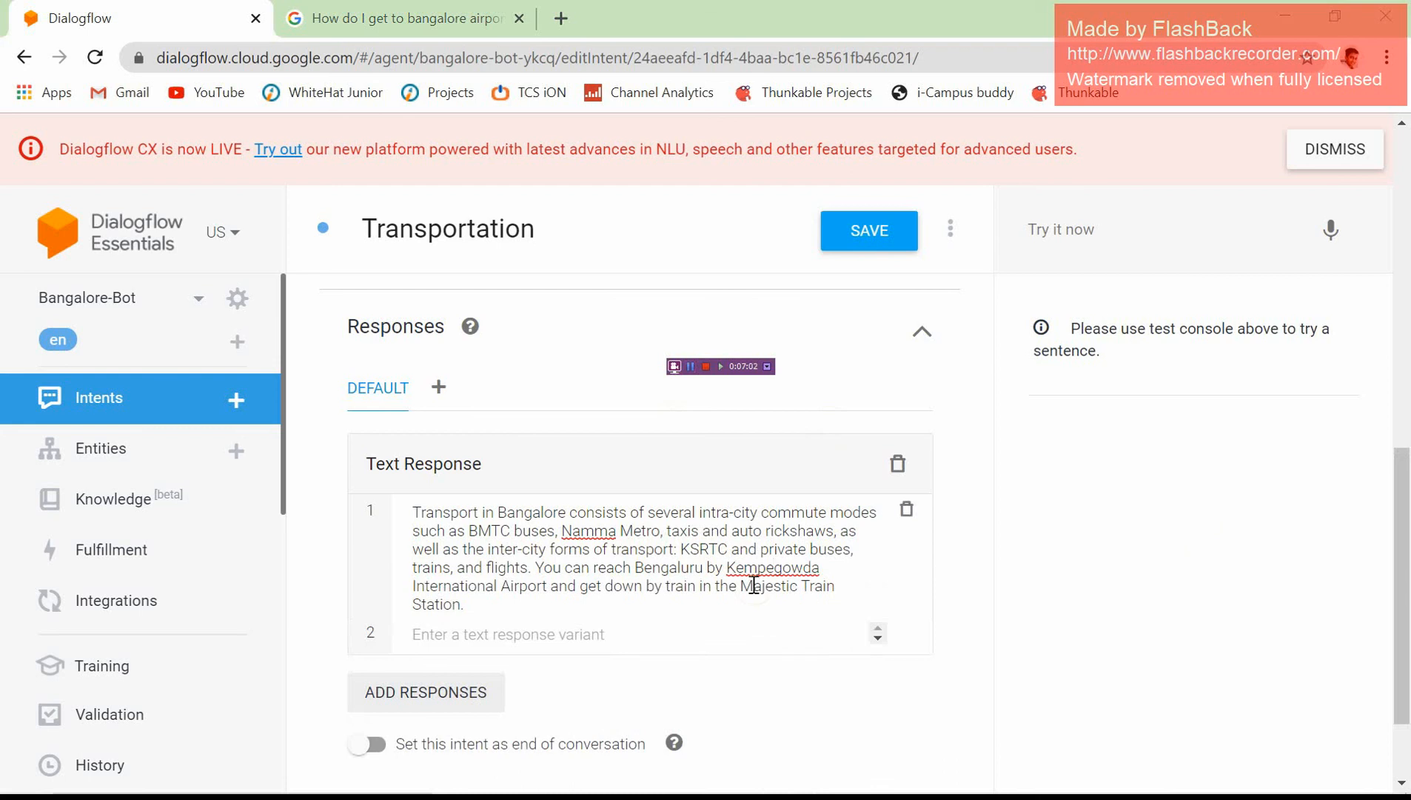
- Save the Transportation intent and return to the list of intents
{"action": "left_click_drag", "start_coordinate": [742, 583], "coordinate": [803, 590]}
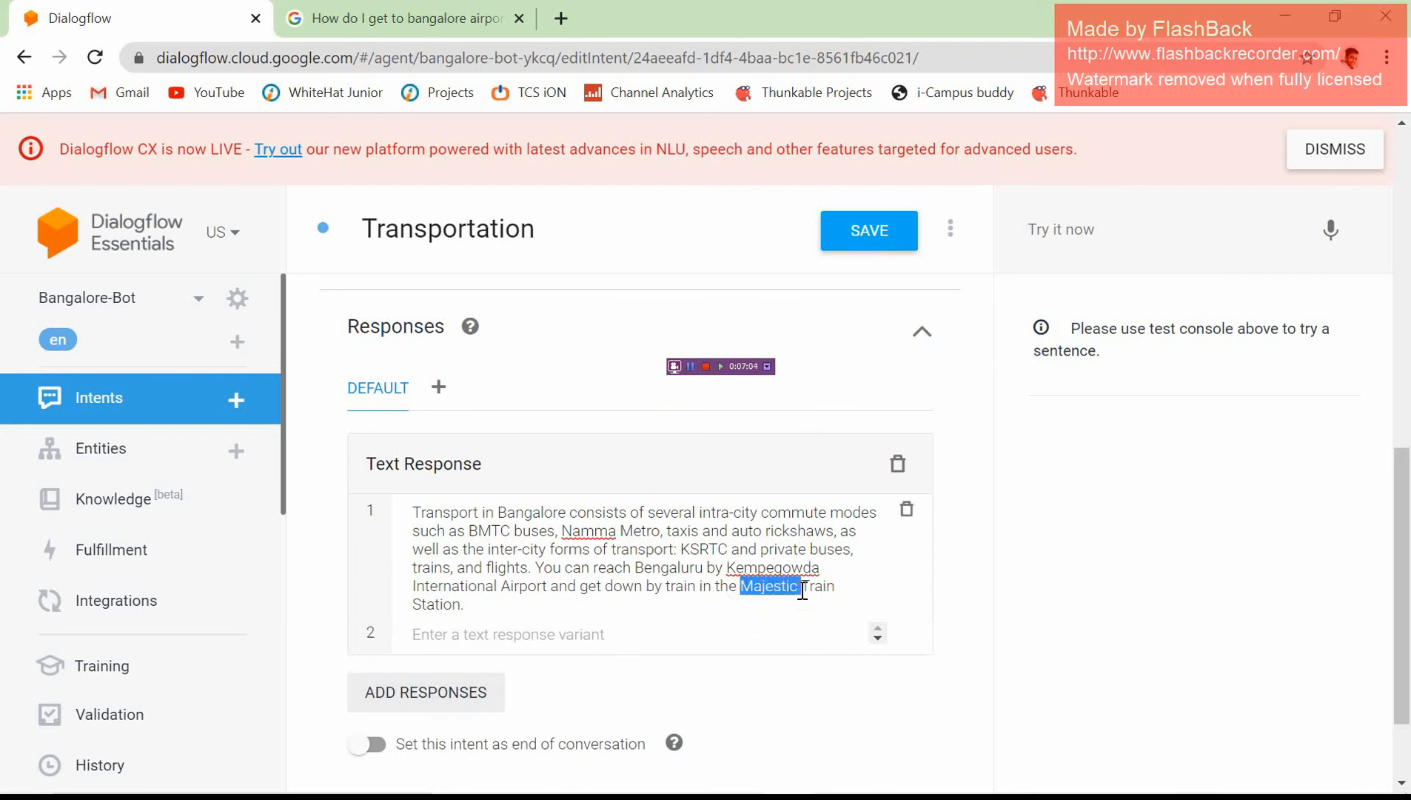
{"action": "left_click", "coordinate": [968, 579]}
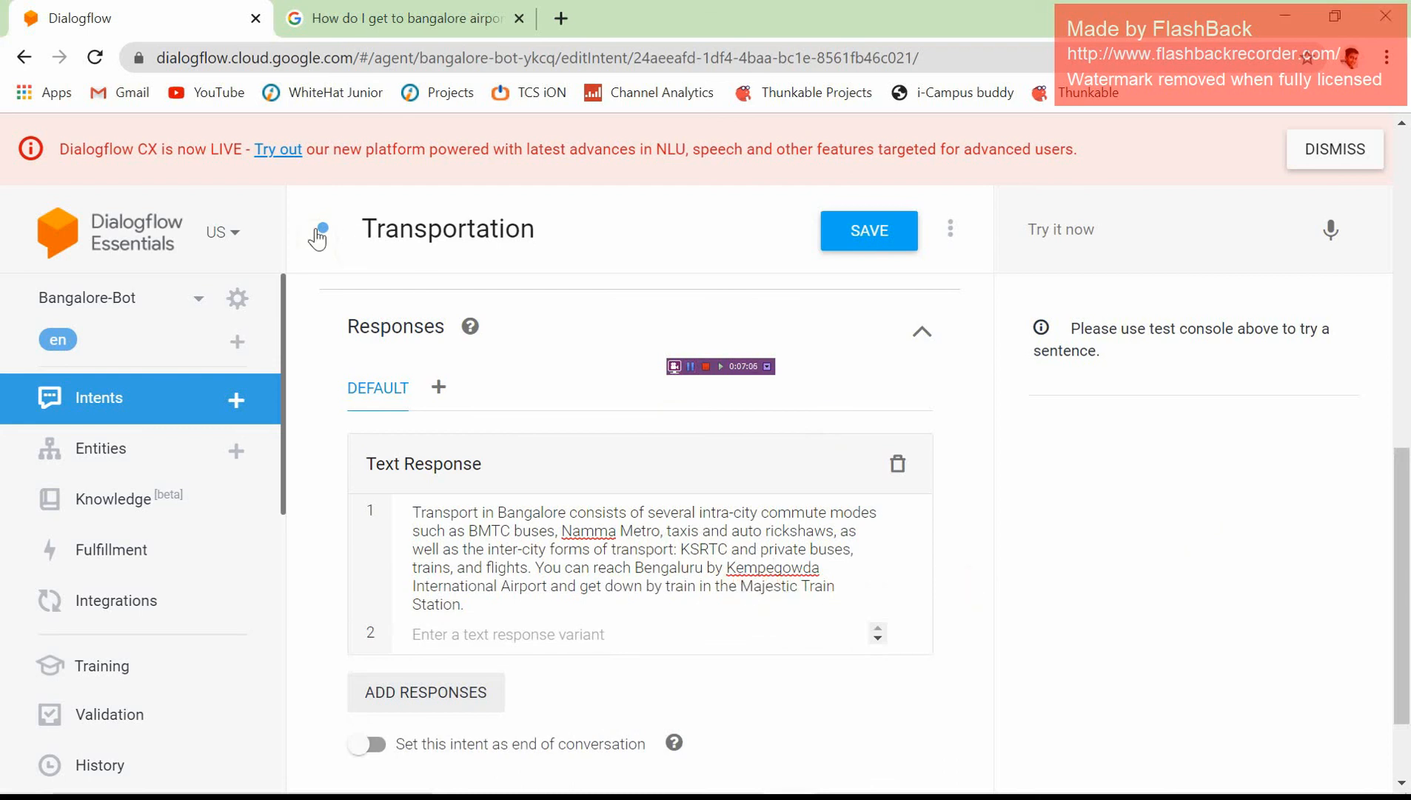
{"action": "left_click", "coordinate": [844, 239]}
{"action": "left_click", "coordinate": [135, 400]}
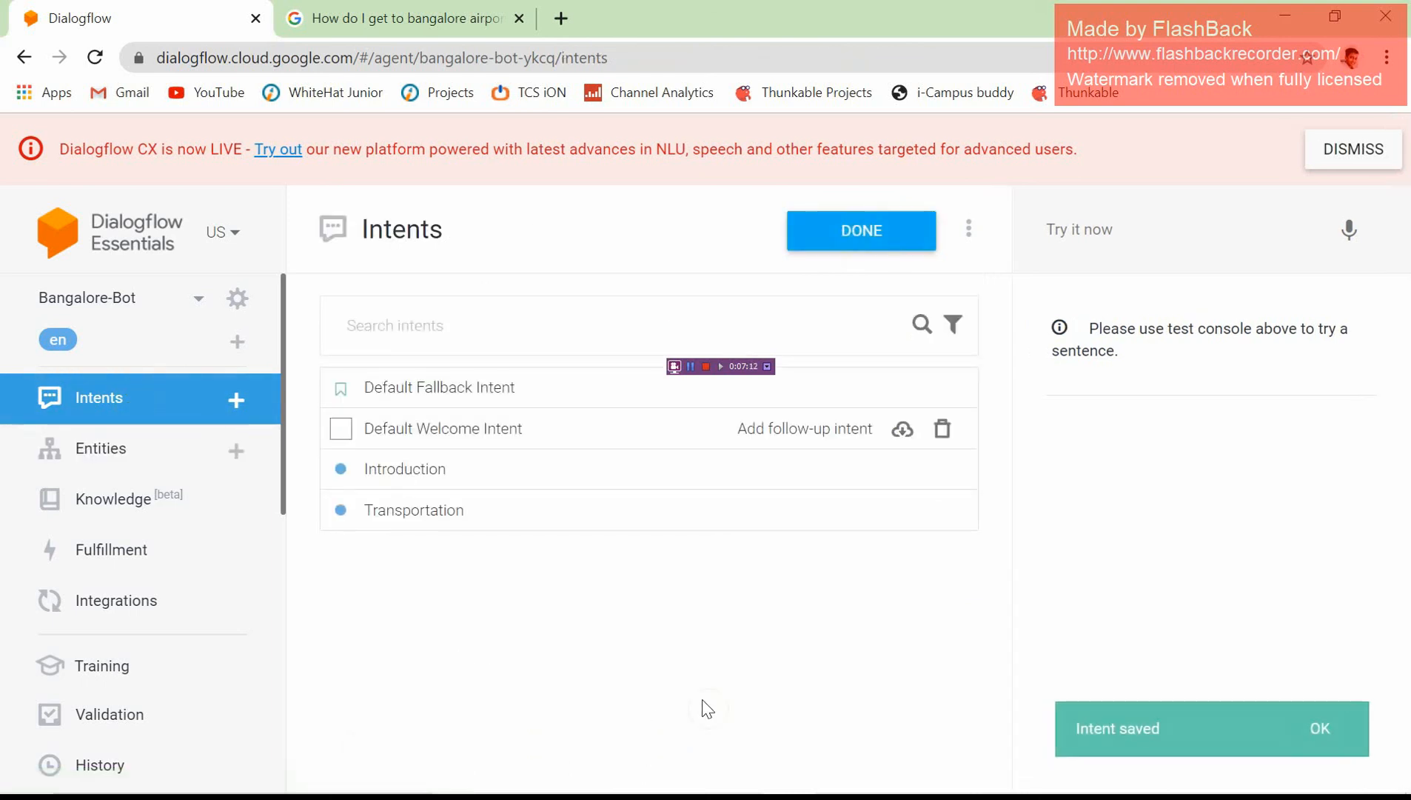
{"action": "right_click", "coordinate": [1101, 521]}
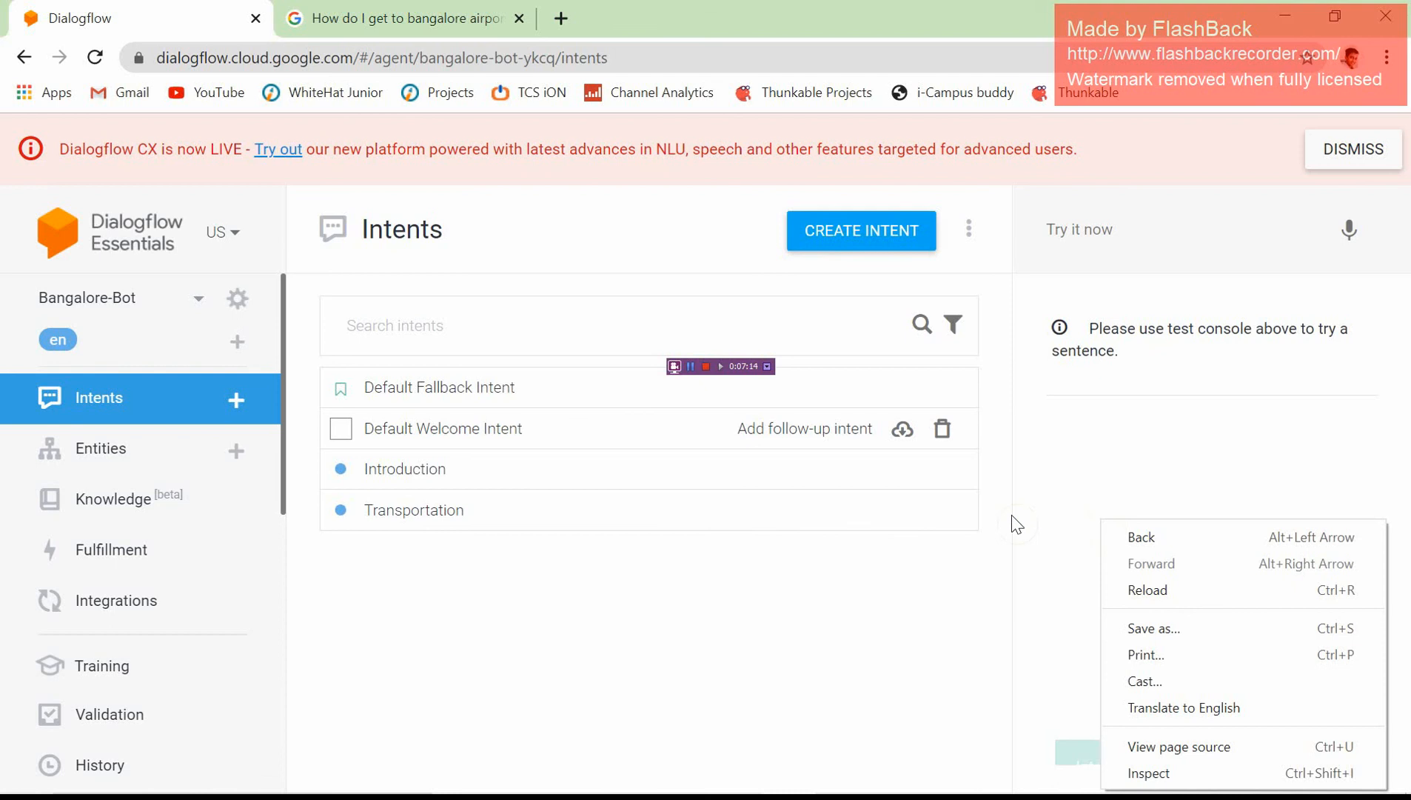
{"action": "left_click", "coordinate": [923, 547]}
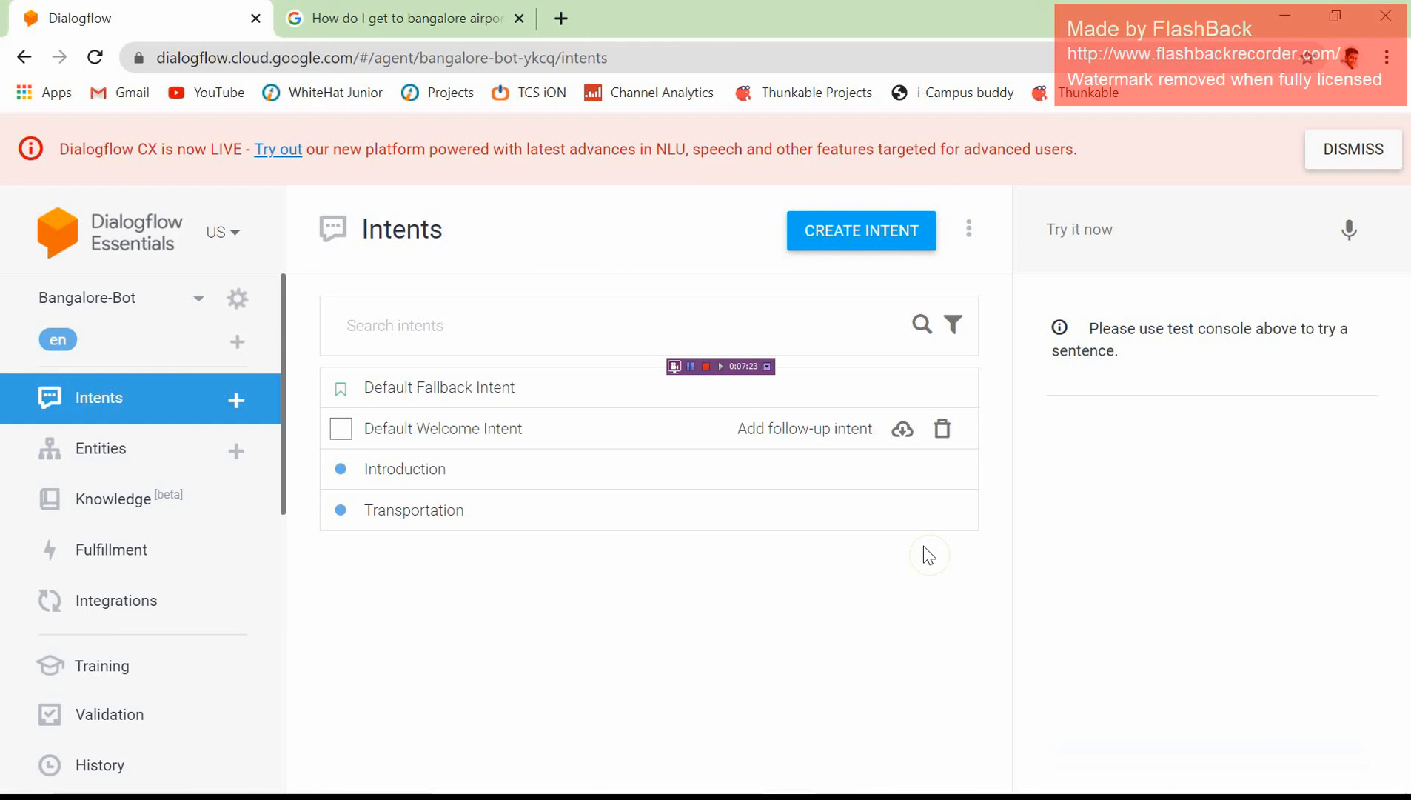
- Test the agent with the question "What is Bangalore?" in the test console
{"action": "left_click", "coordinate": [1169, 222]}
{"action": "type", "text": "What is B"}
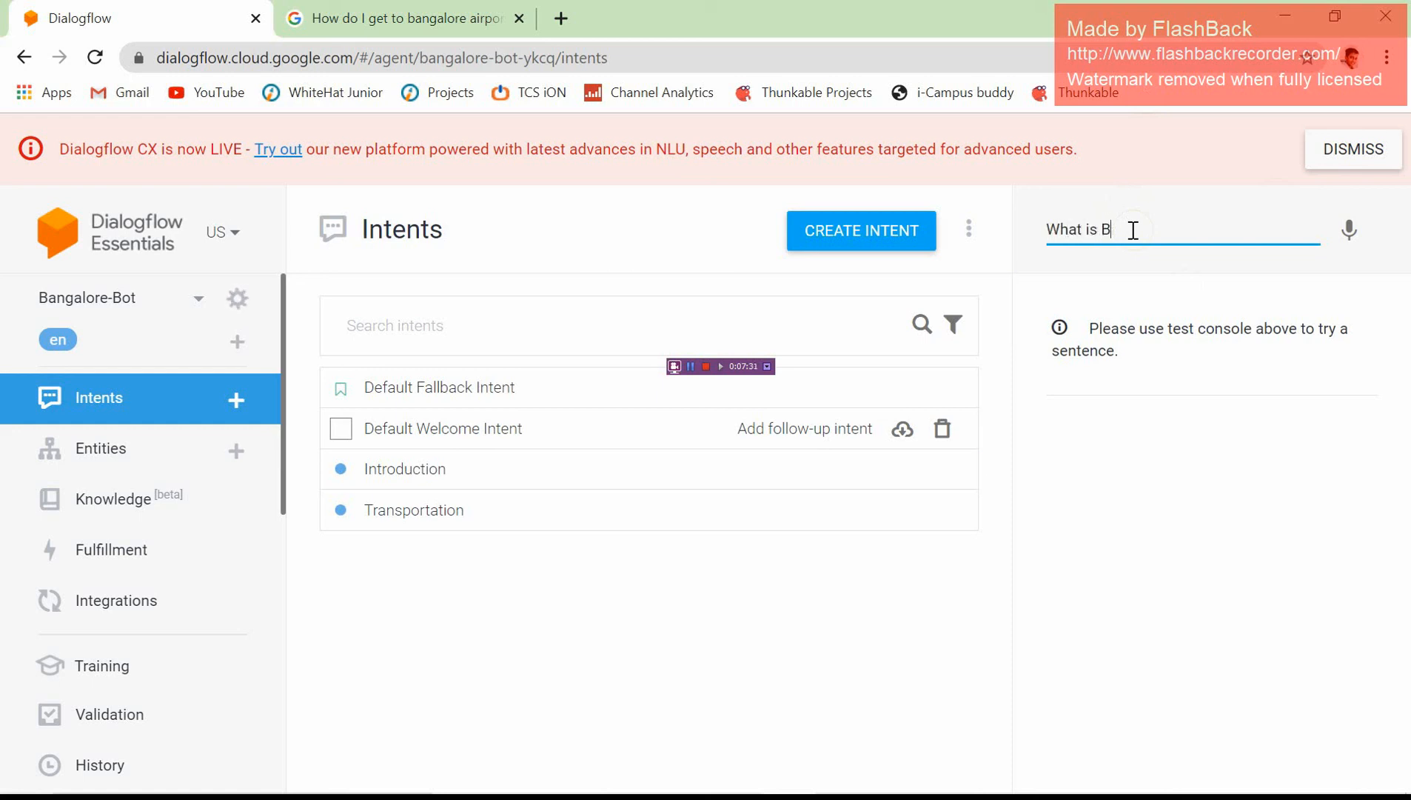
{"action": "type", "text": "angalore"}
{"action": "key", "text": "Return"}
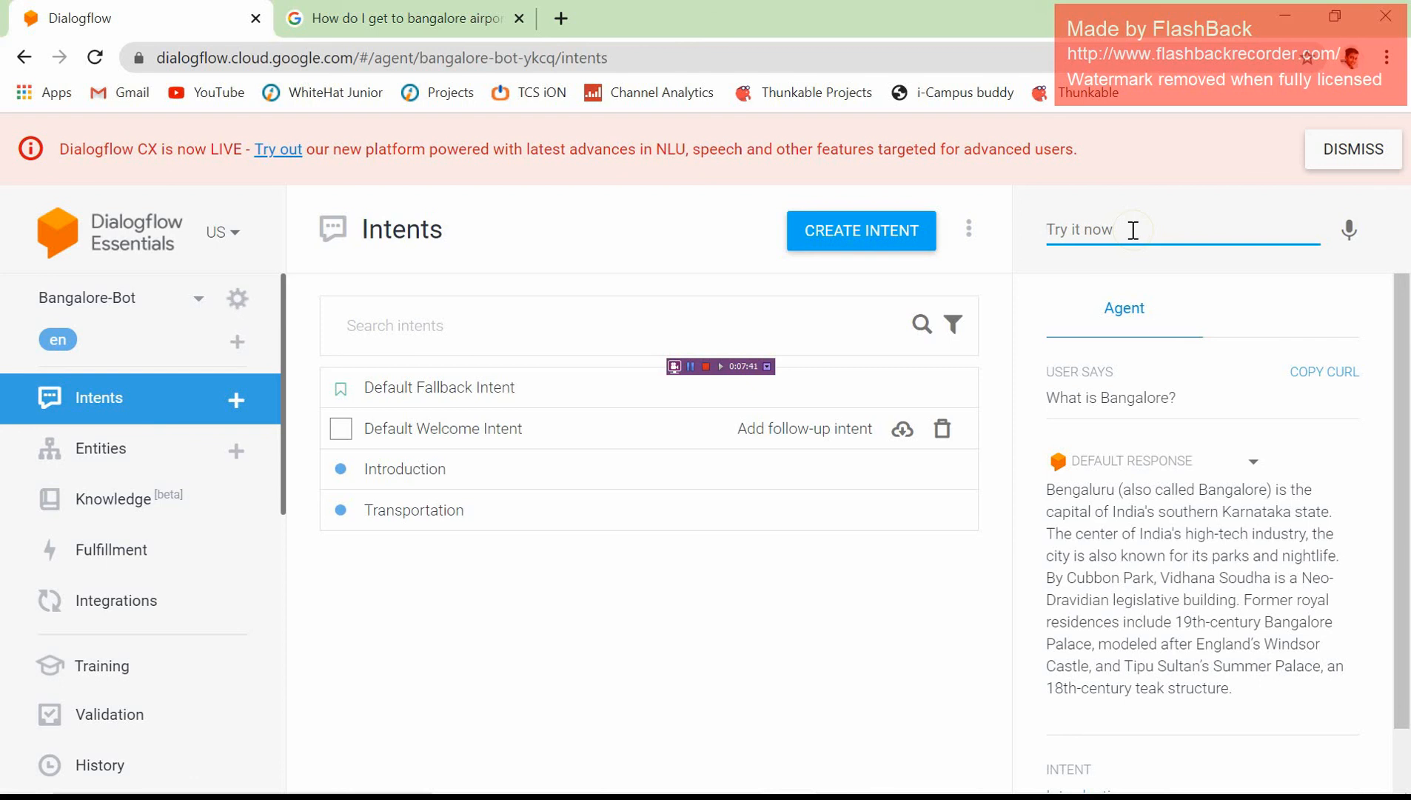
- Test the agent with the question "What is Bengaluru?" in the test console
{"action": "left_click", "coordinate": [1133, 230]}
{"action": "type", "text": "What"}
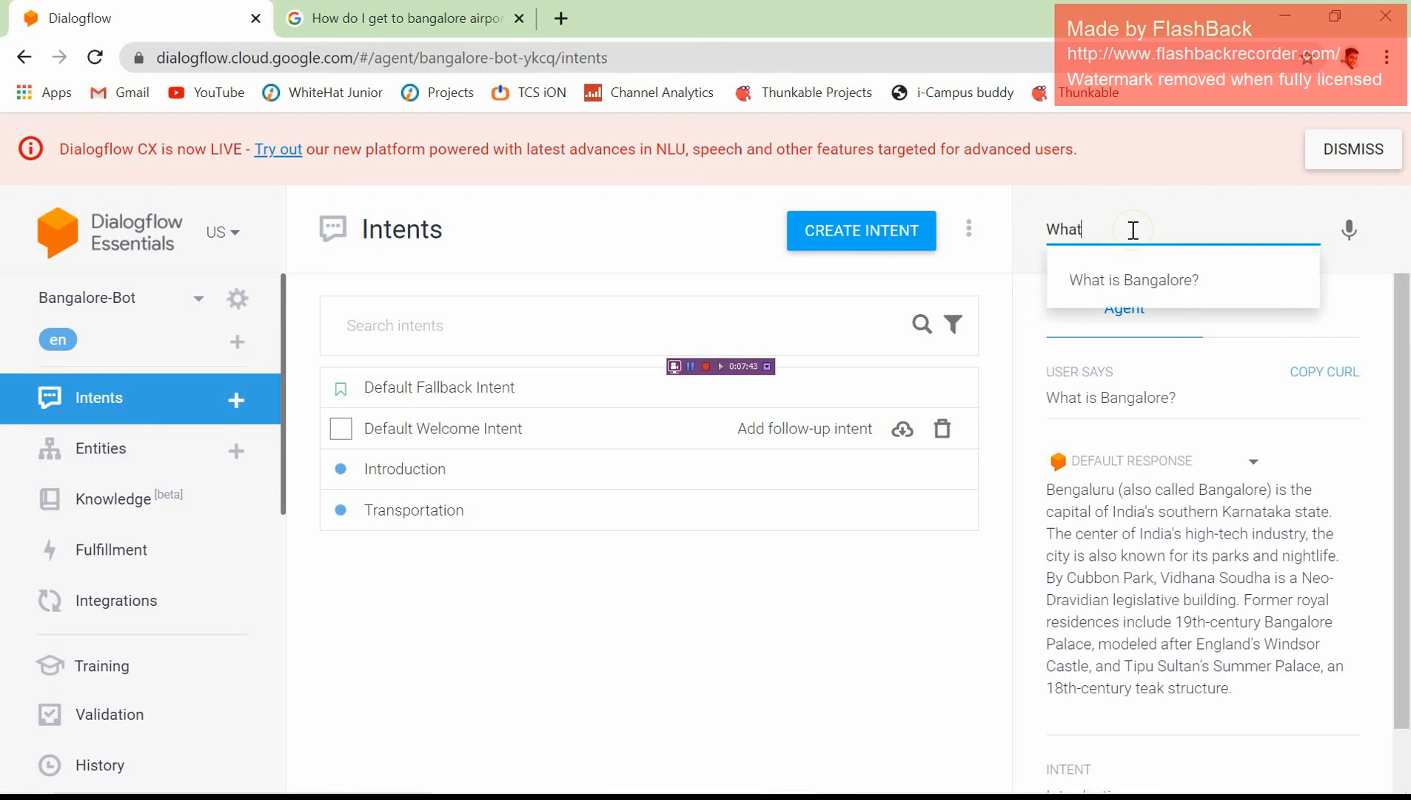
{"action": "type", "text": " is Bengal"}
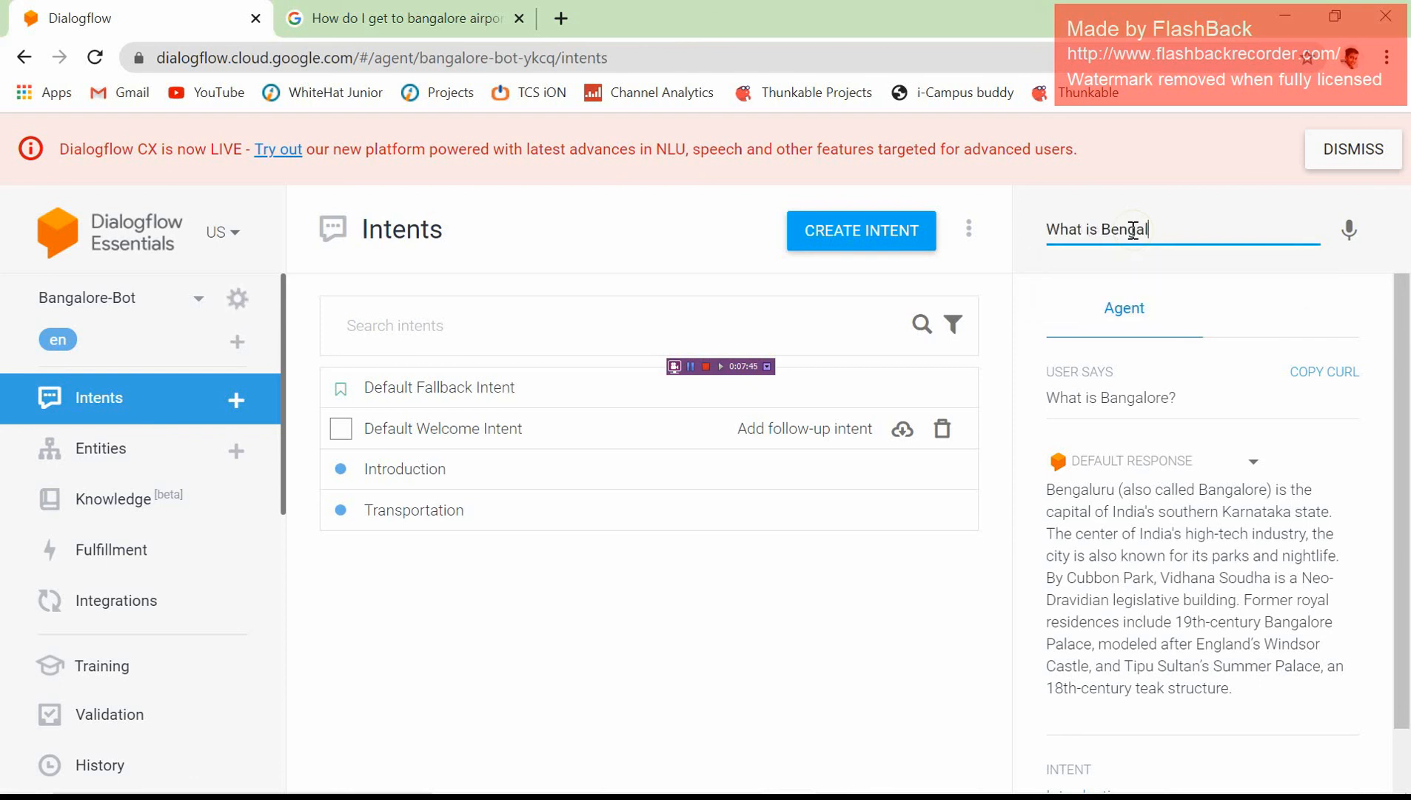
{"action": "type", "text": "uru"}
{"action": "key", "text": "Return"}
- Close the Google results page and enable the Web Demo integration for the Bangalore-Bot agent
{"action": "left_click", "coordinate": [144, 615]}
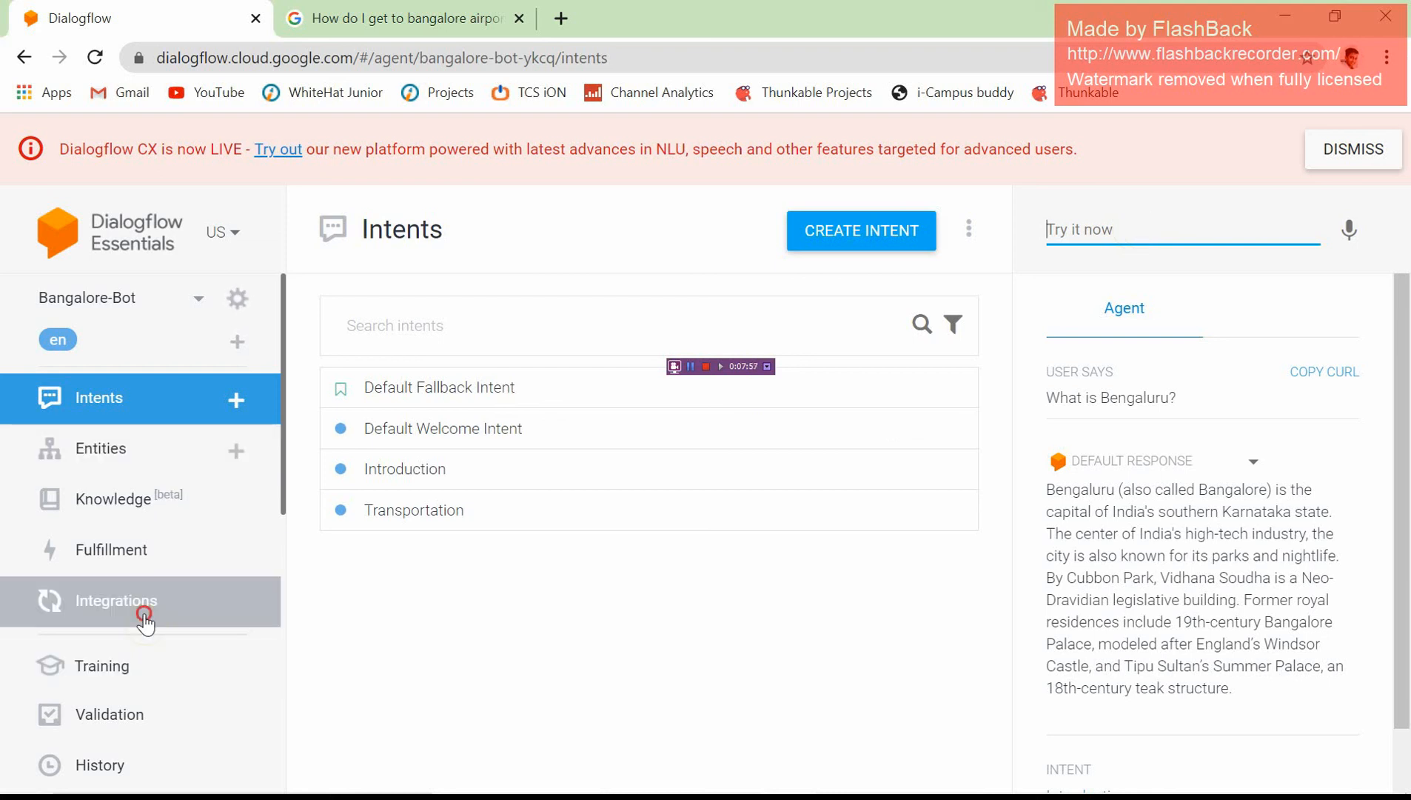
{"action": "left_click", "coordinate": [522, 18]}
{"action": "scroll", "coordinate": [1407, 368], "scroll_direction": "down", "scroll_amount": 6}
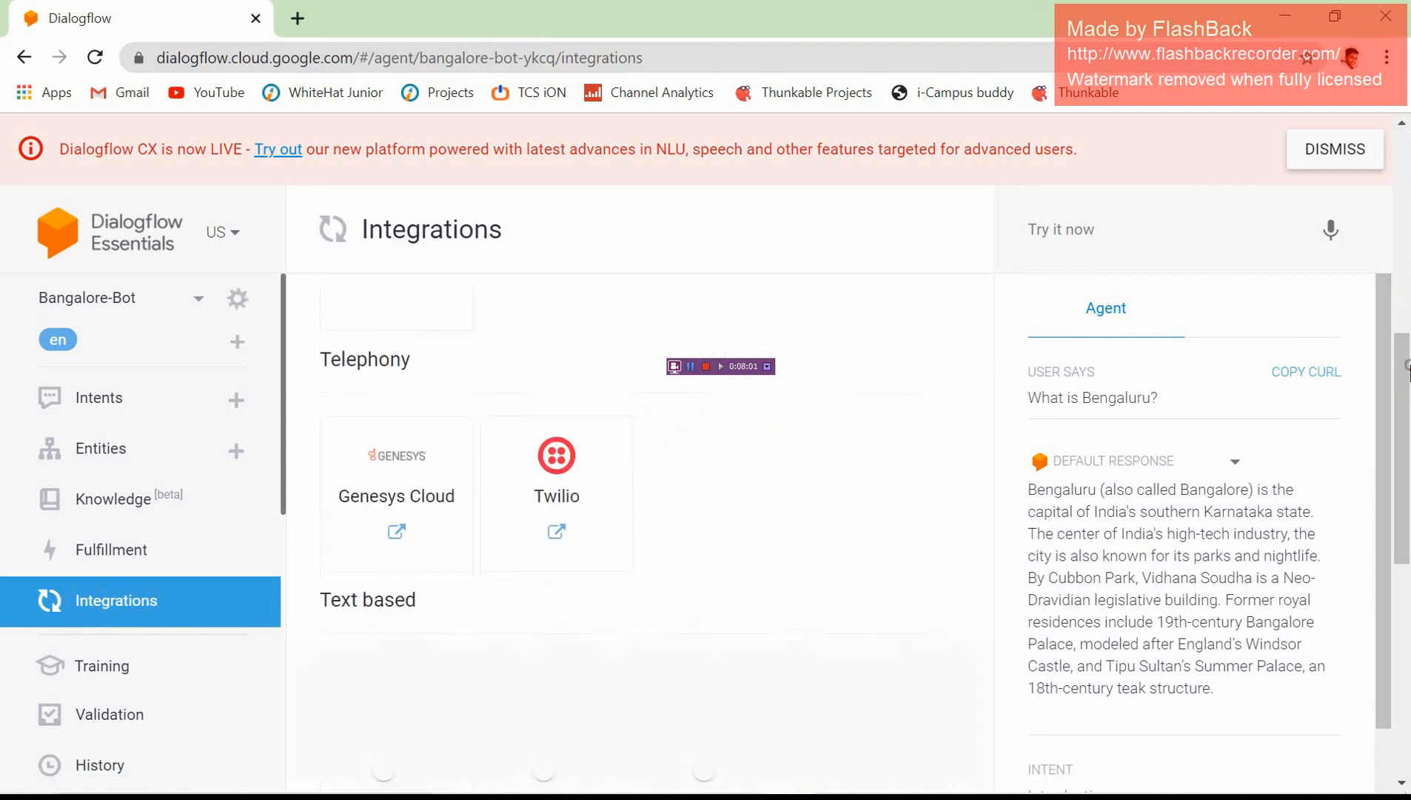
{"action": "left_click_drag", "start_coordinate": [1408, 368], "coordinate": [1044, 459]}
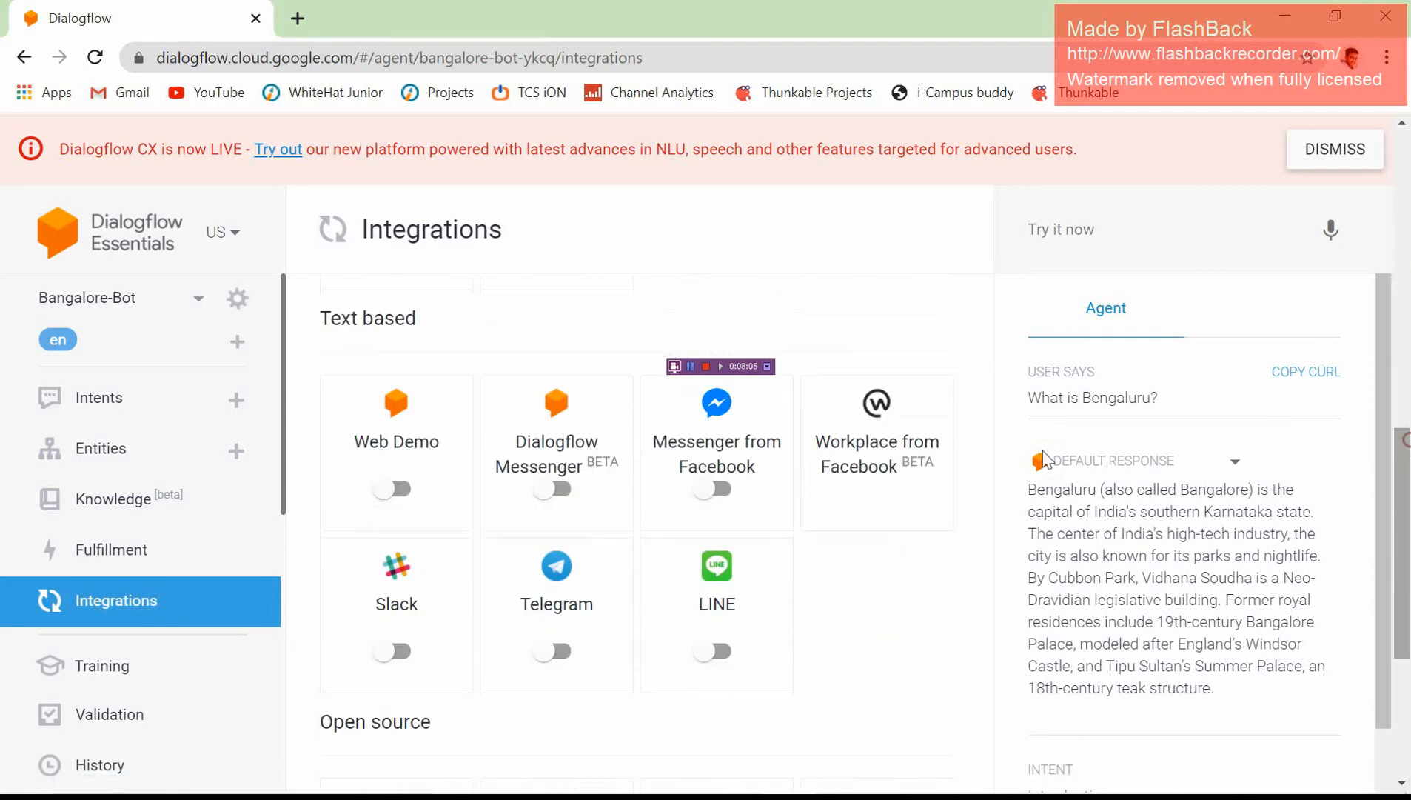
{"action": "left_click", "coordinate": [396, 490]}
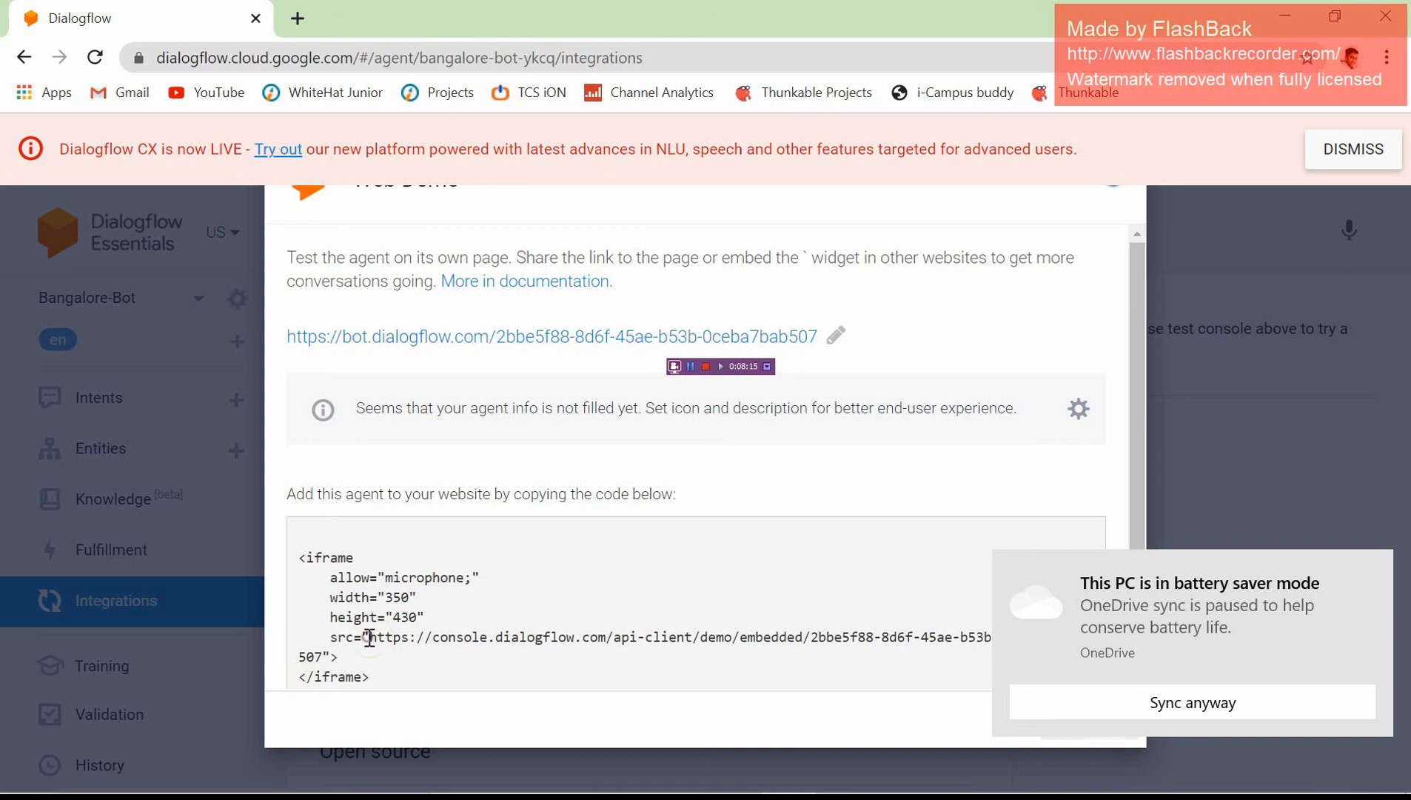
- Copy the embed URL from the src attribute of the Web Demo iframe code and open a new browser tab
{"action": "left_click_drag", "start_coordinate": [370, 636], "coordinate": [326, 659]}
{"action": "key", "text": "ctrl+c"}
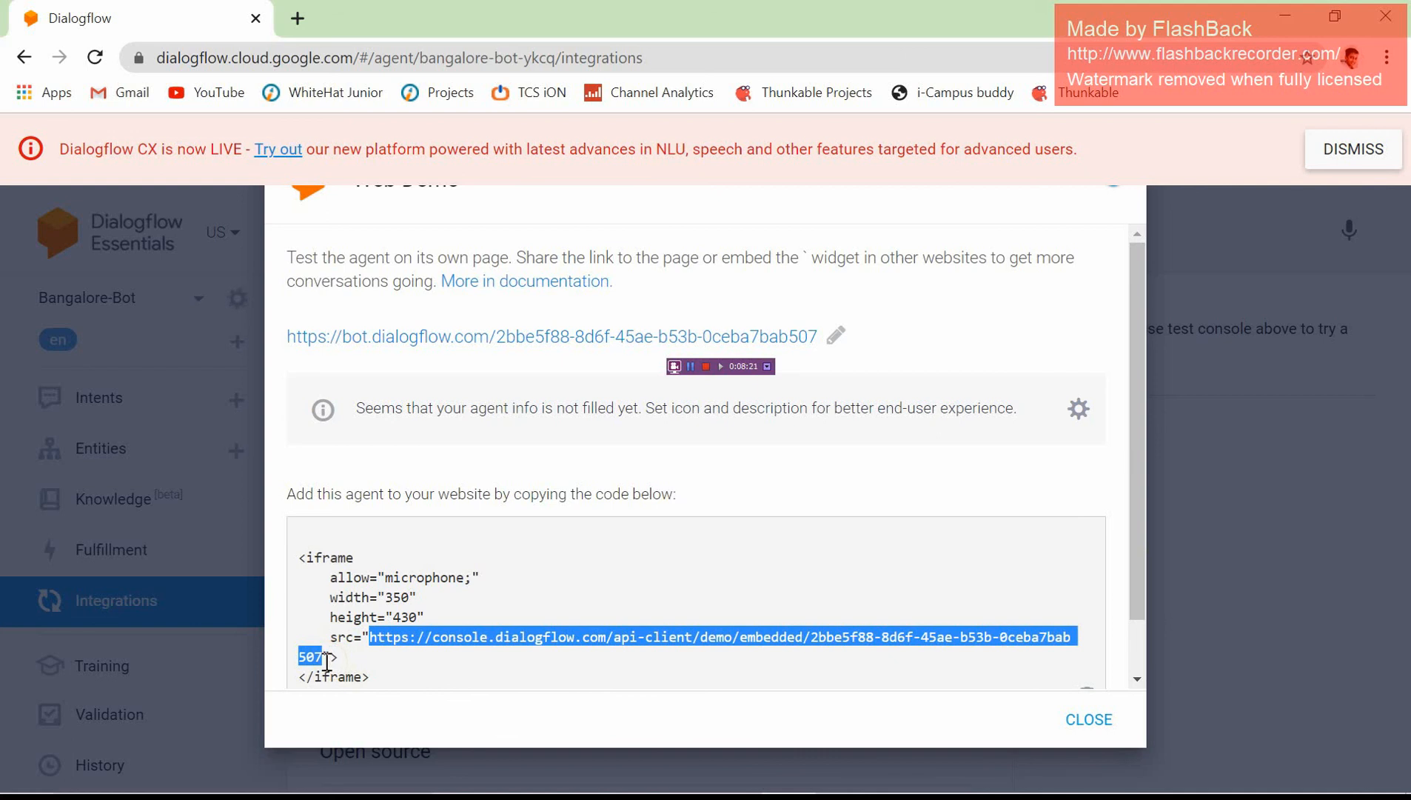
{"action": "left_click", "coordinate": [299, 14]}
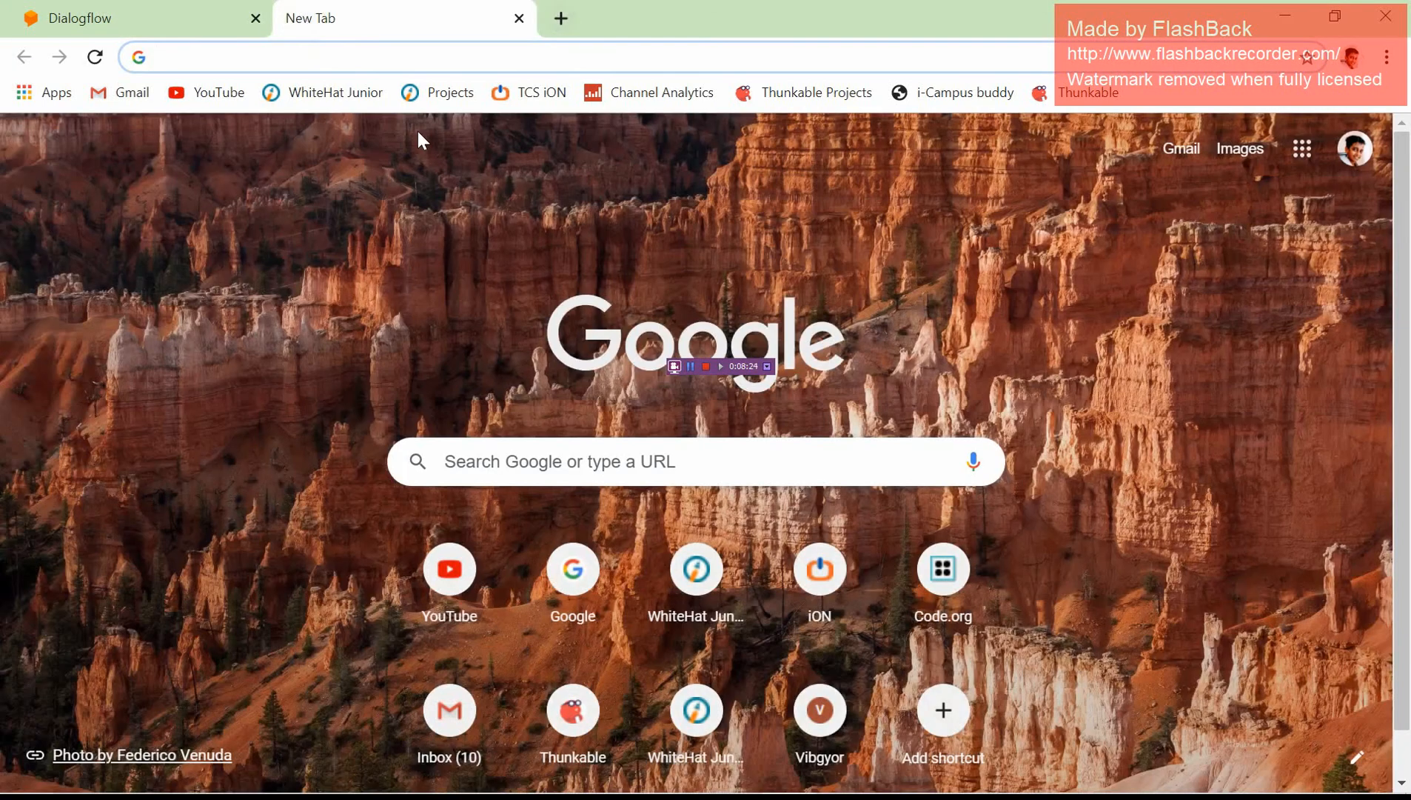
- Load the Bangalore-Bot web demo page from the copied embed URL in the new browser tab
{"action": "key", "text": "ctrl+v"}
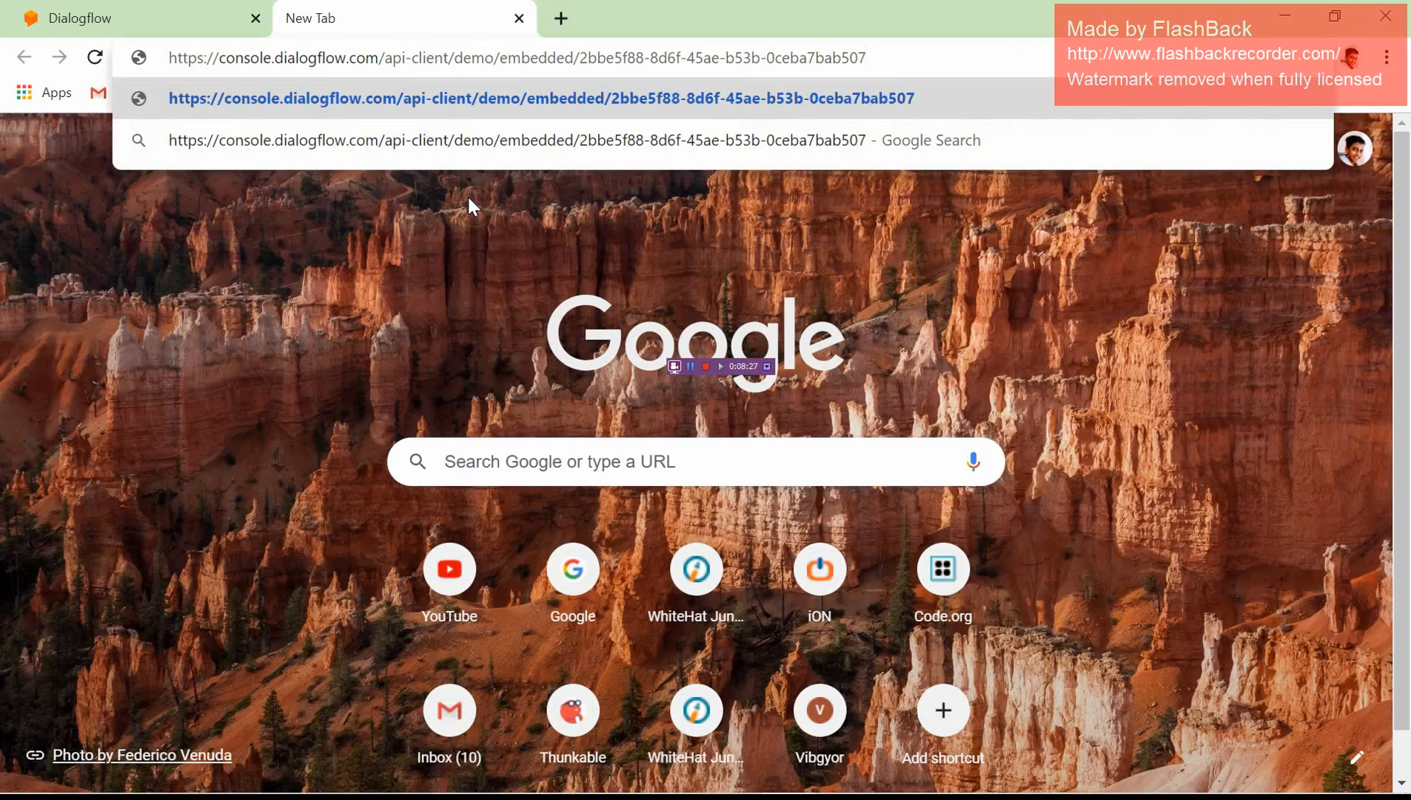
{"action": "key", "text": "Return"}
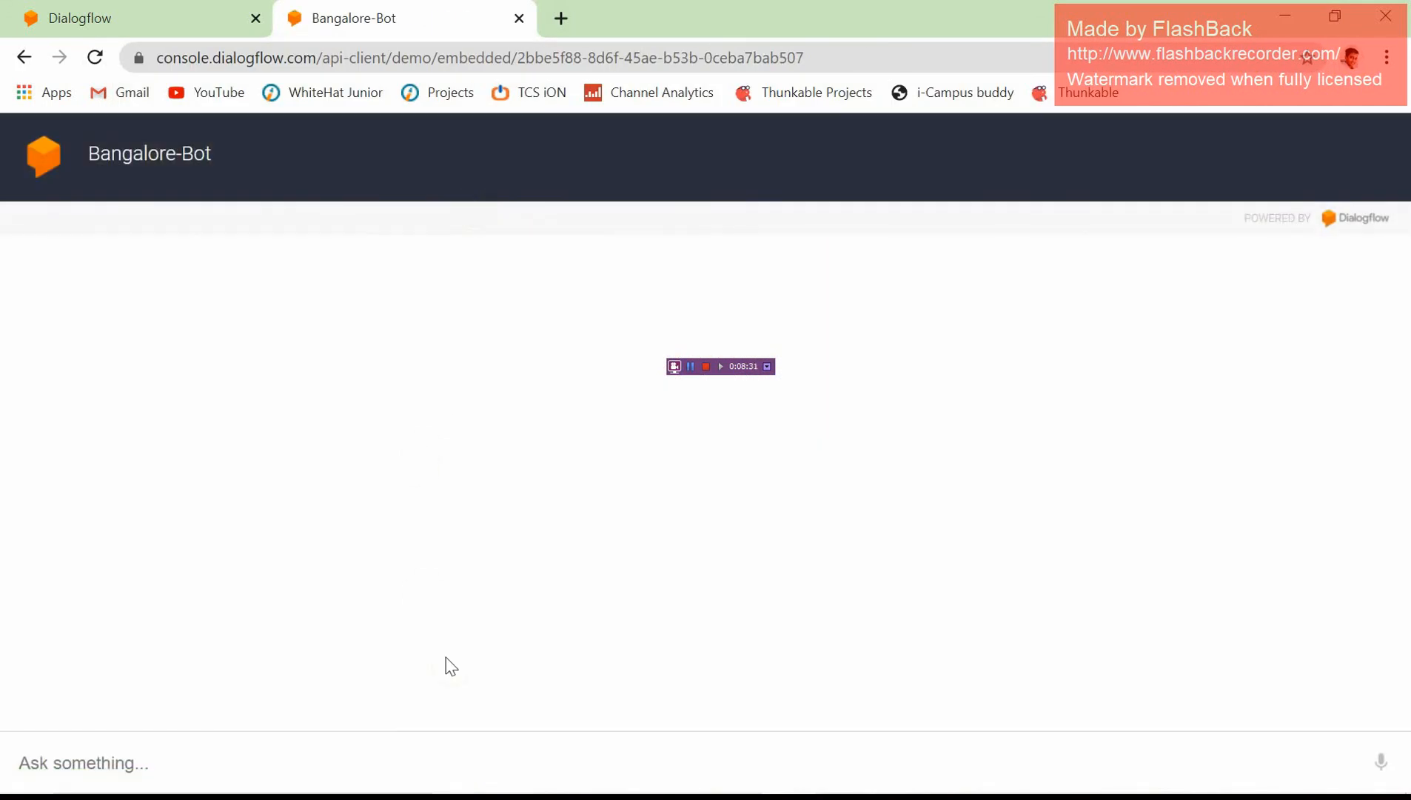
{"action": "left_click_drag", "start_coordinate": [218, 158], "coordinate": [183, 258]}
{"action": "left_click", "coordinate": [223, 382]}
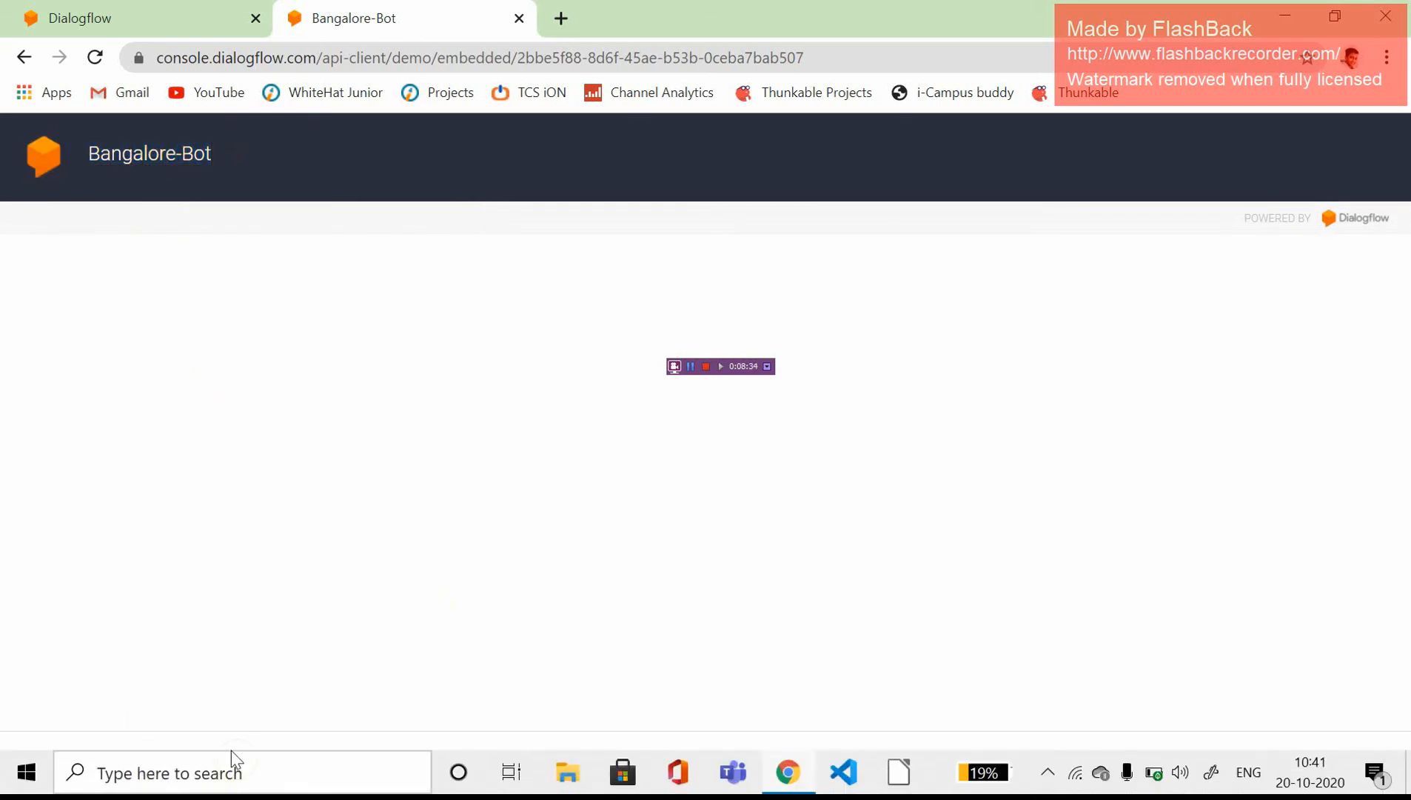
- Ask the bot "What is Bengaluru?" on the web demo page
{"action": "left_click", "coordinate": [173, 756]}
{"action": "type", "text": "Wha"}
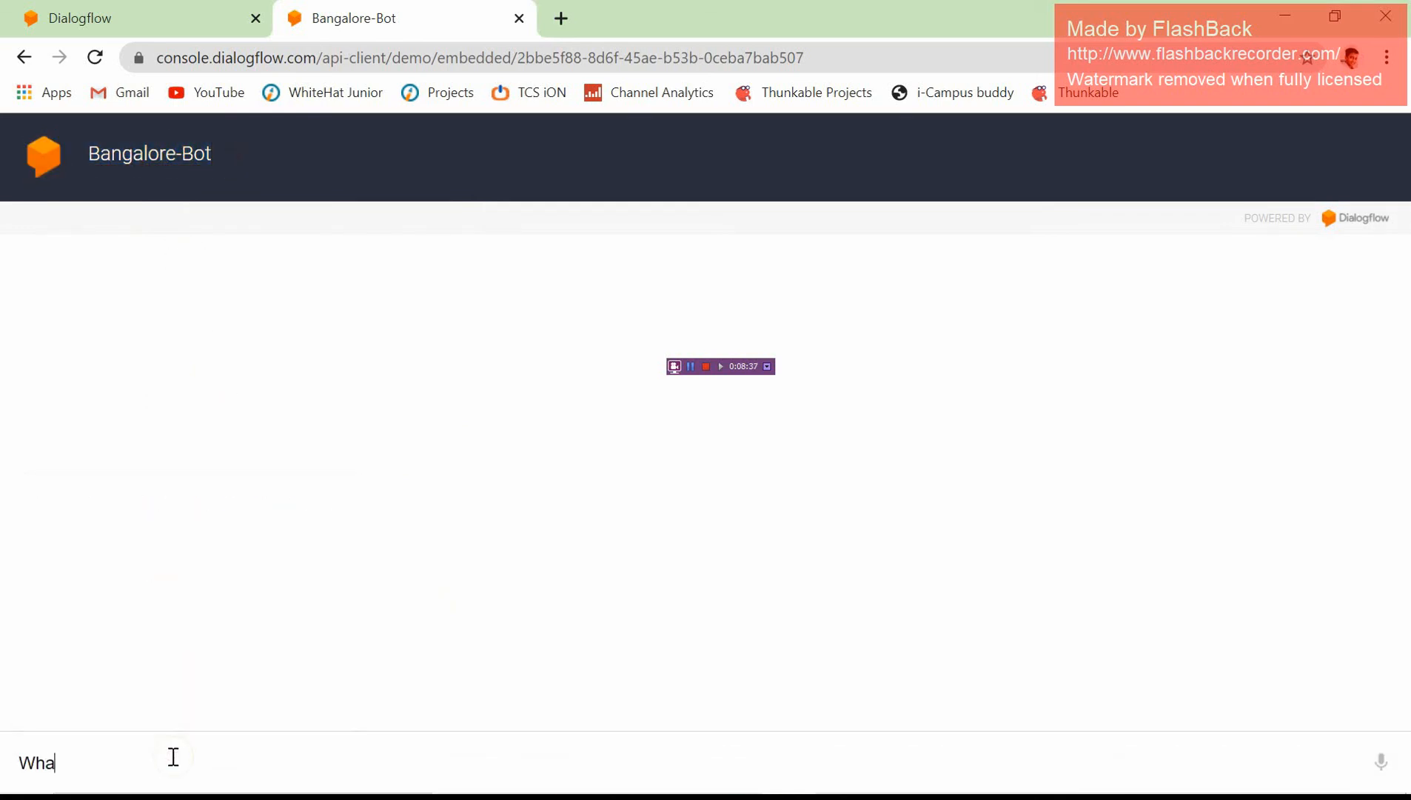
{"action": "type", "text": "t is Bengaluru"}
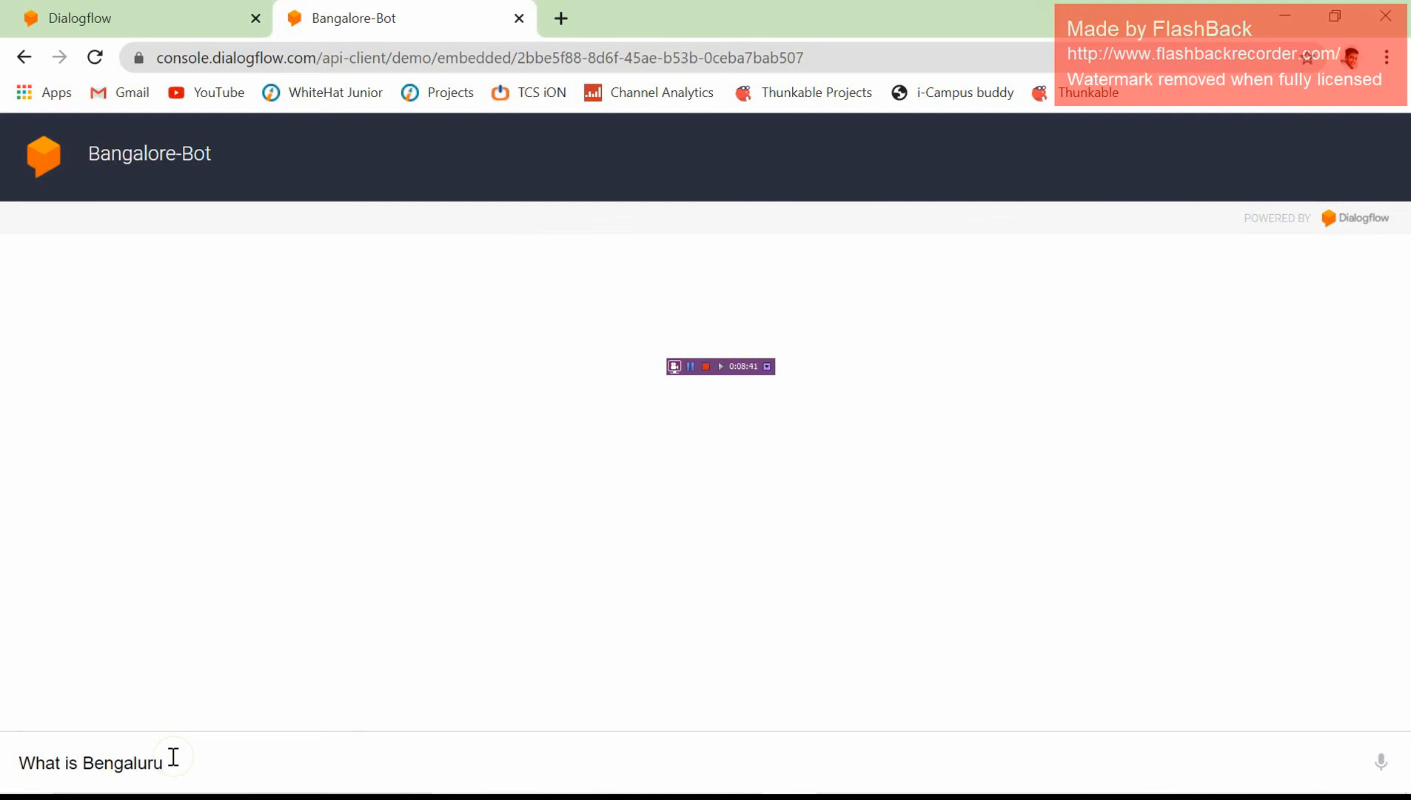
{"action": "type", "text": "?"}
{"action": "key", "text": "Return"}
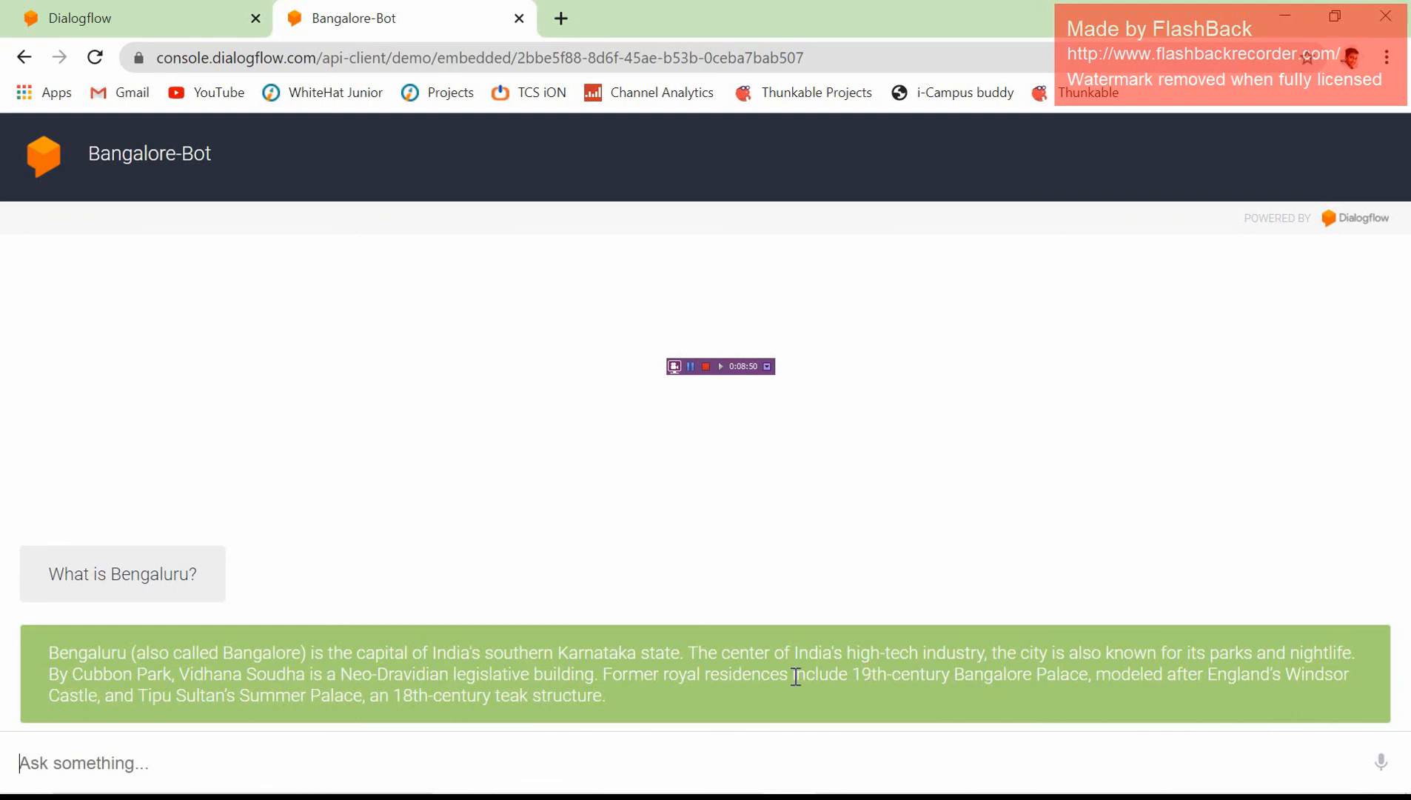
- Ask the web demo bot the same question in lowercase, "what is bengaluru?"
{"action": "type", "text": "what "}
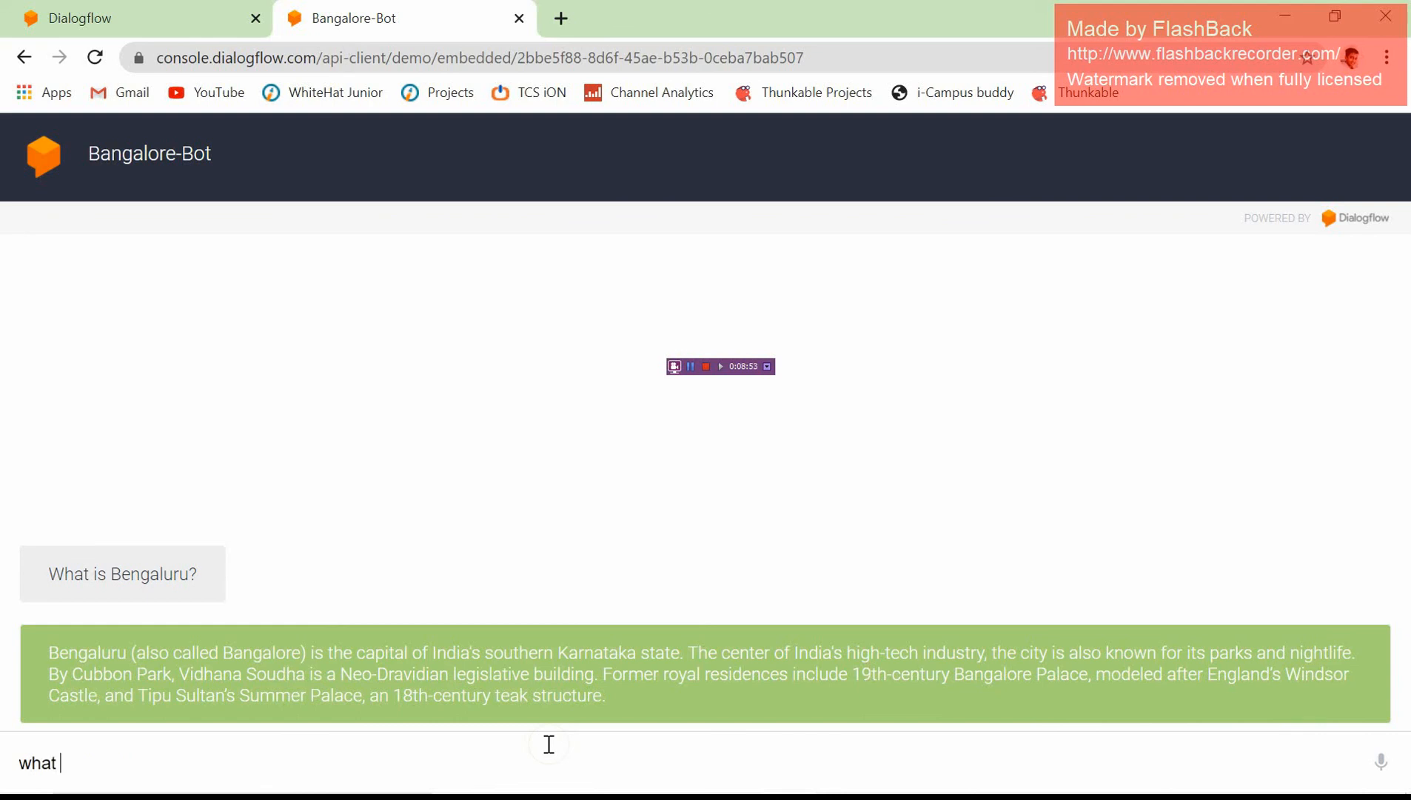
{"action": "type", "text": "is bengaluru?"}
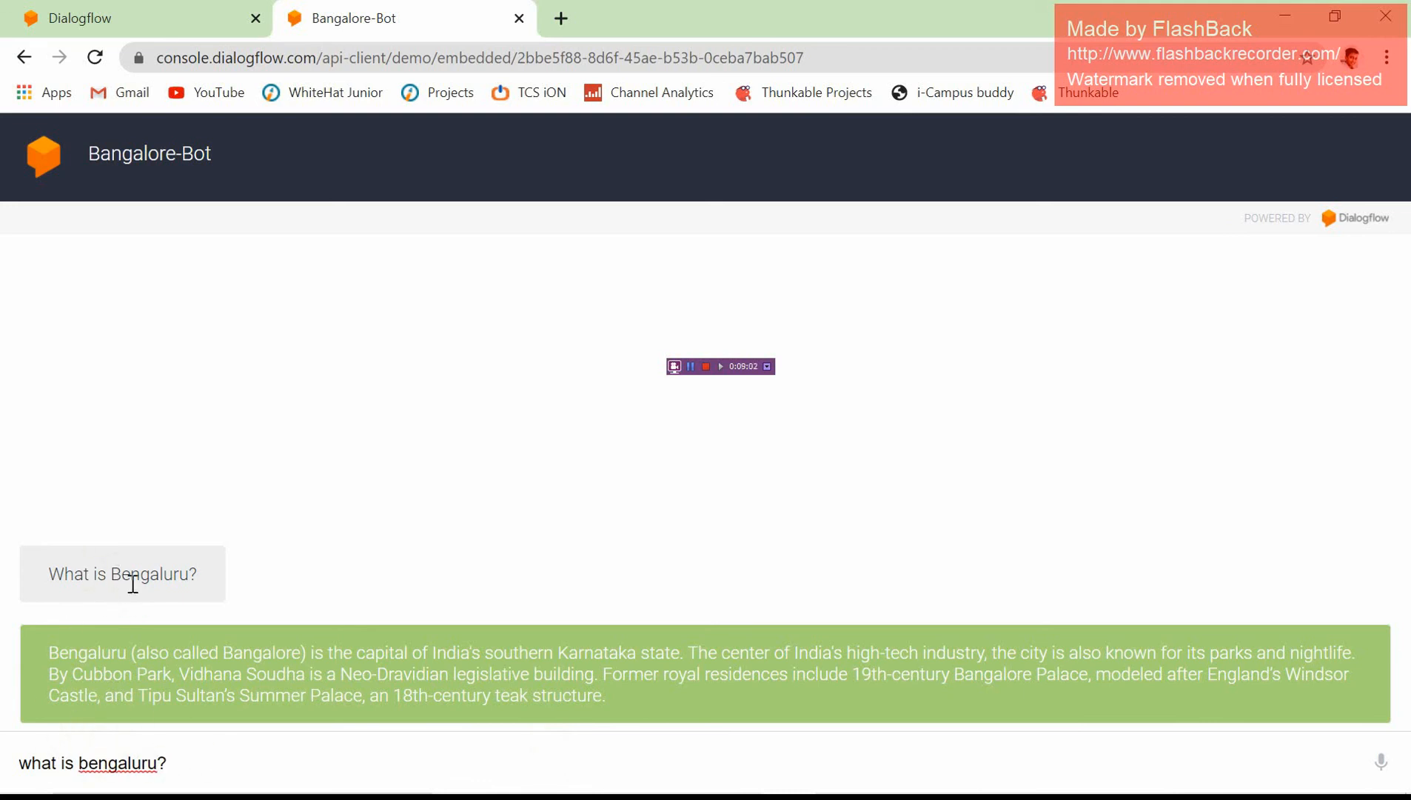
{"action": "key", "text": "Return"}
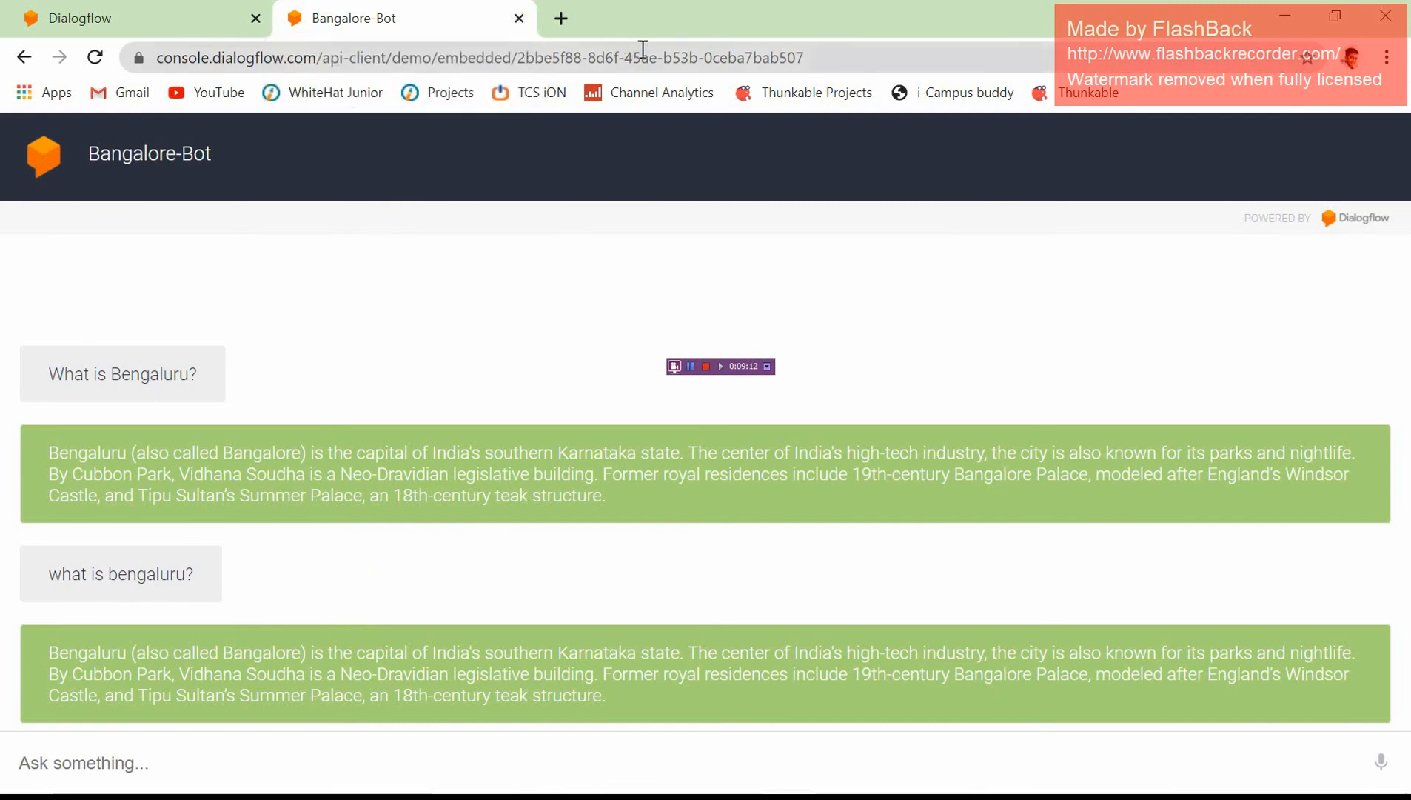
- Close the bot's demo page, then dismiss the Dialogflow CX banner and the Web Demo dialog
{"action": "left_click", "coordinate": [520, 18]}
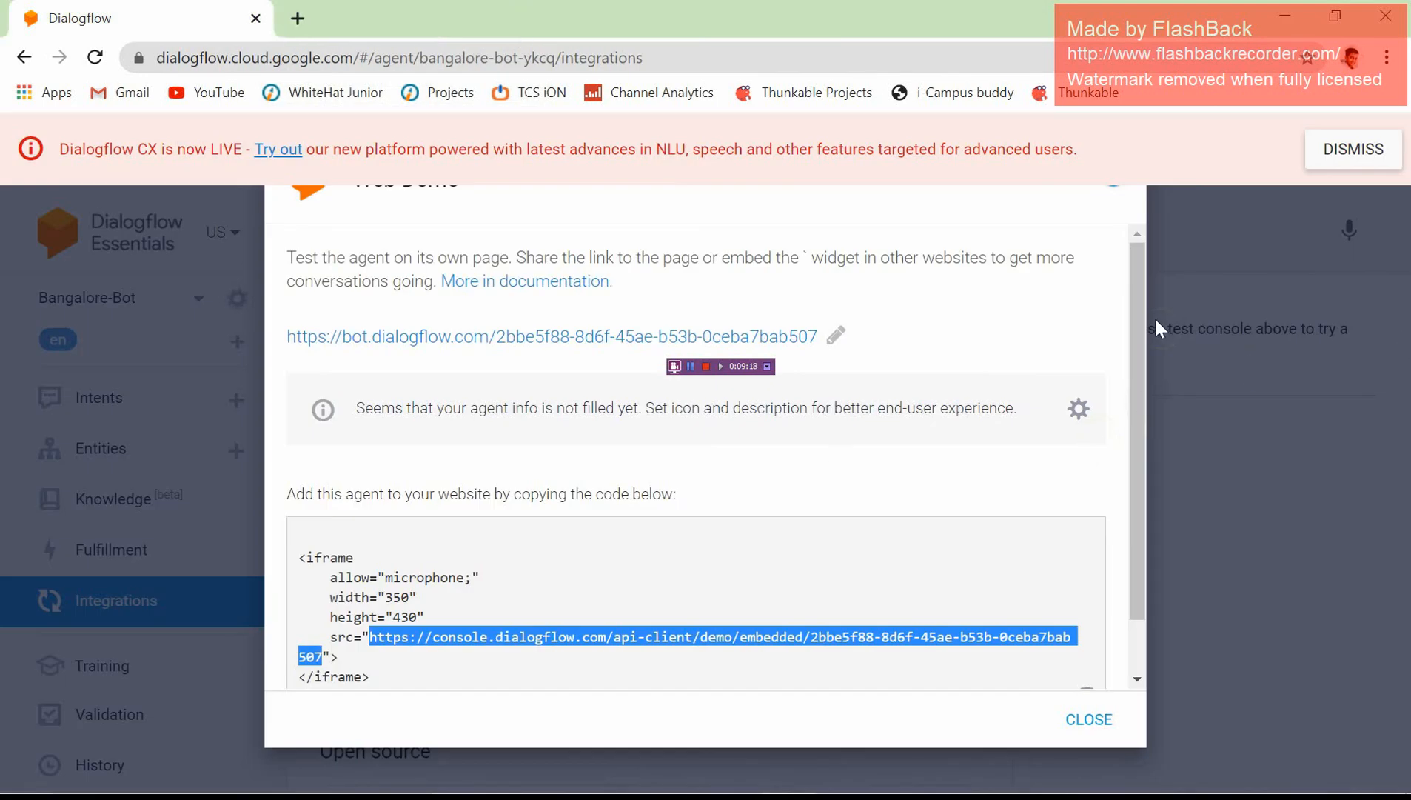
{"action": "left_click", "coordinate": [1354, 149]}
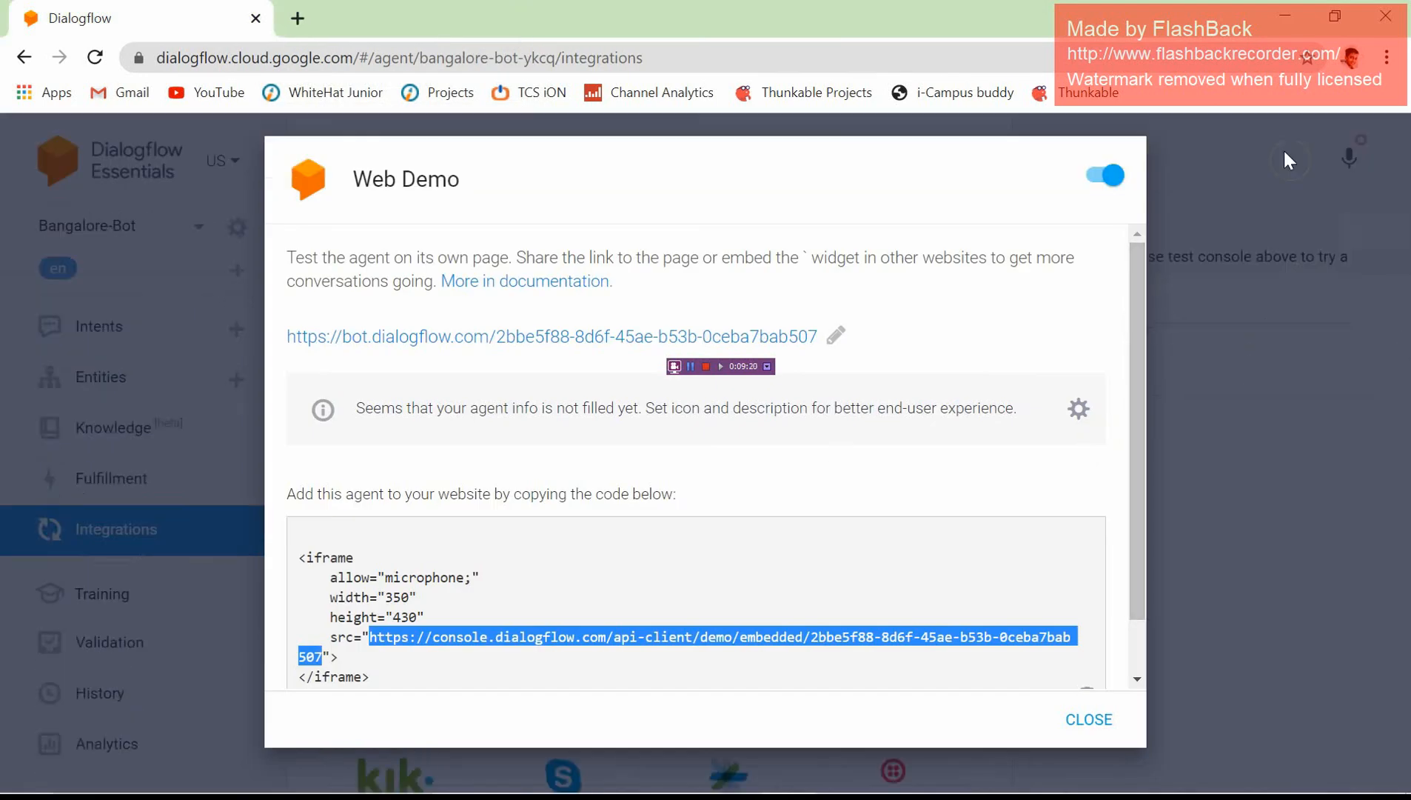
{"action": "left_click", "coordinate": [1307, 280]}
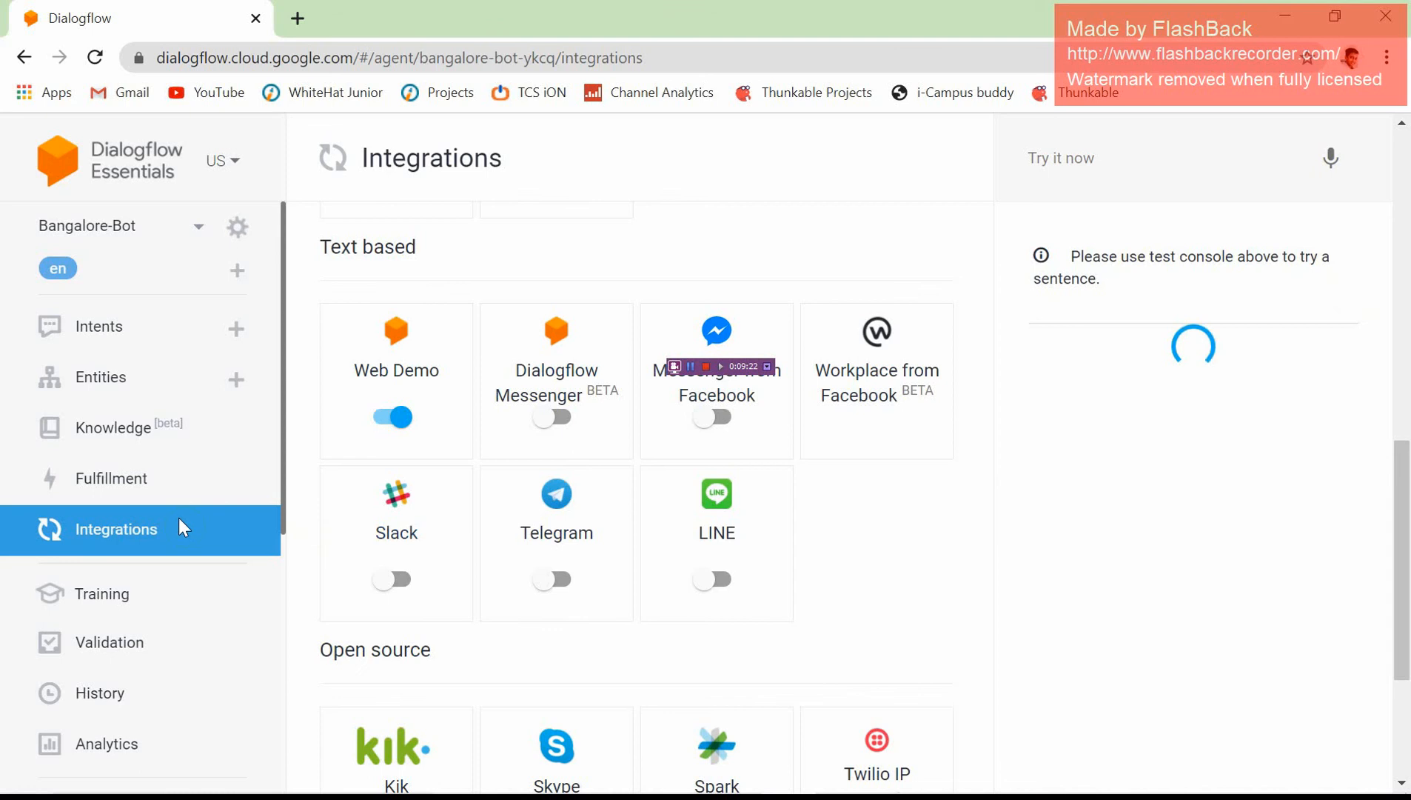
- Open the Bangalore-Bot agent's list of intents
{"action": "left_click", "coordinate": [154, 443]}
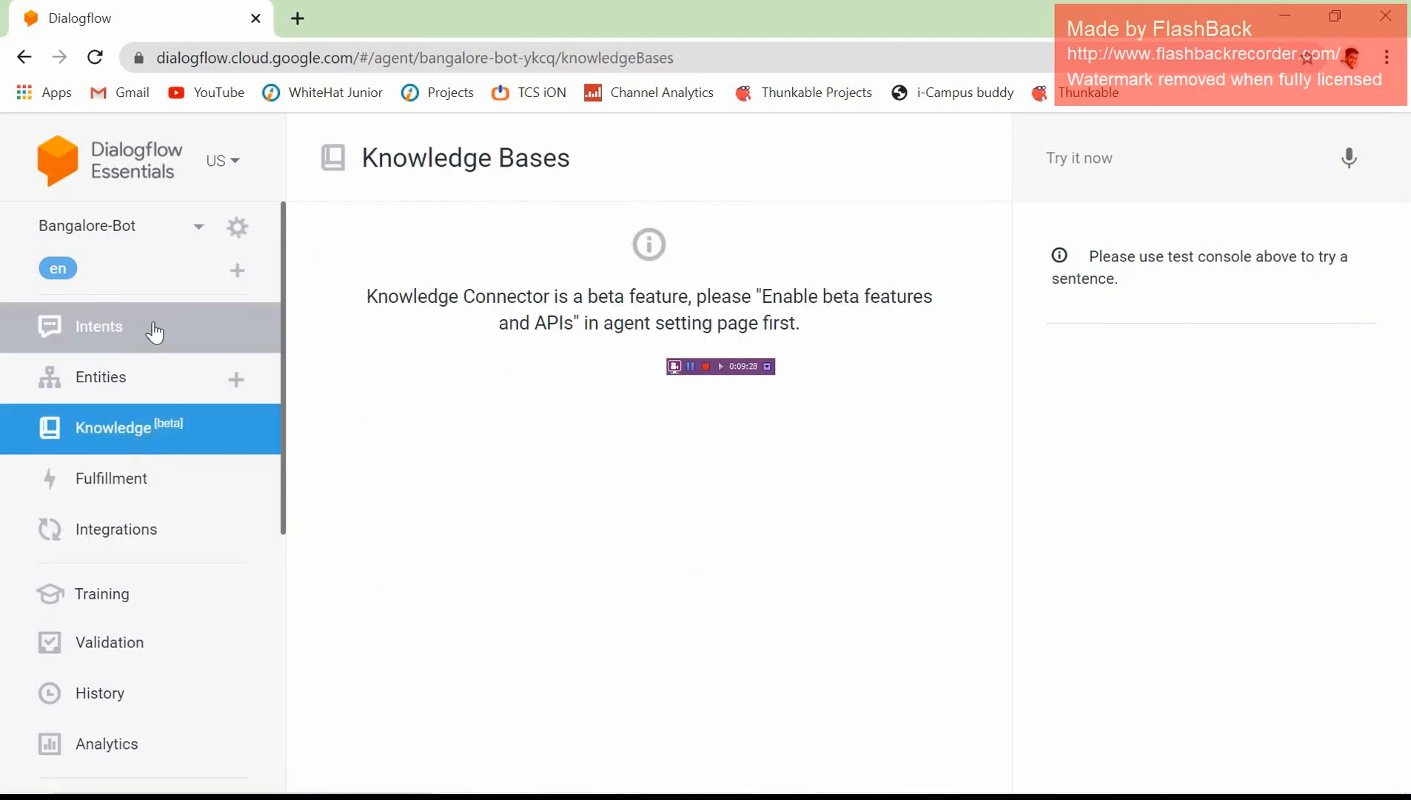
{"action": "left_click", "coordinate": [120, 325]}
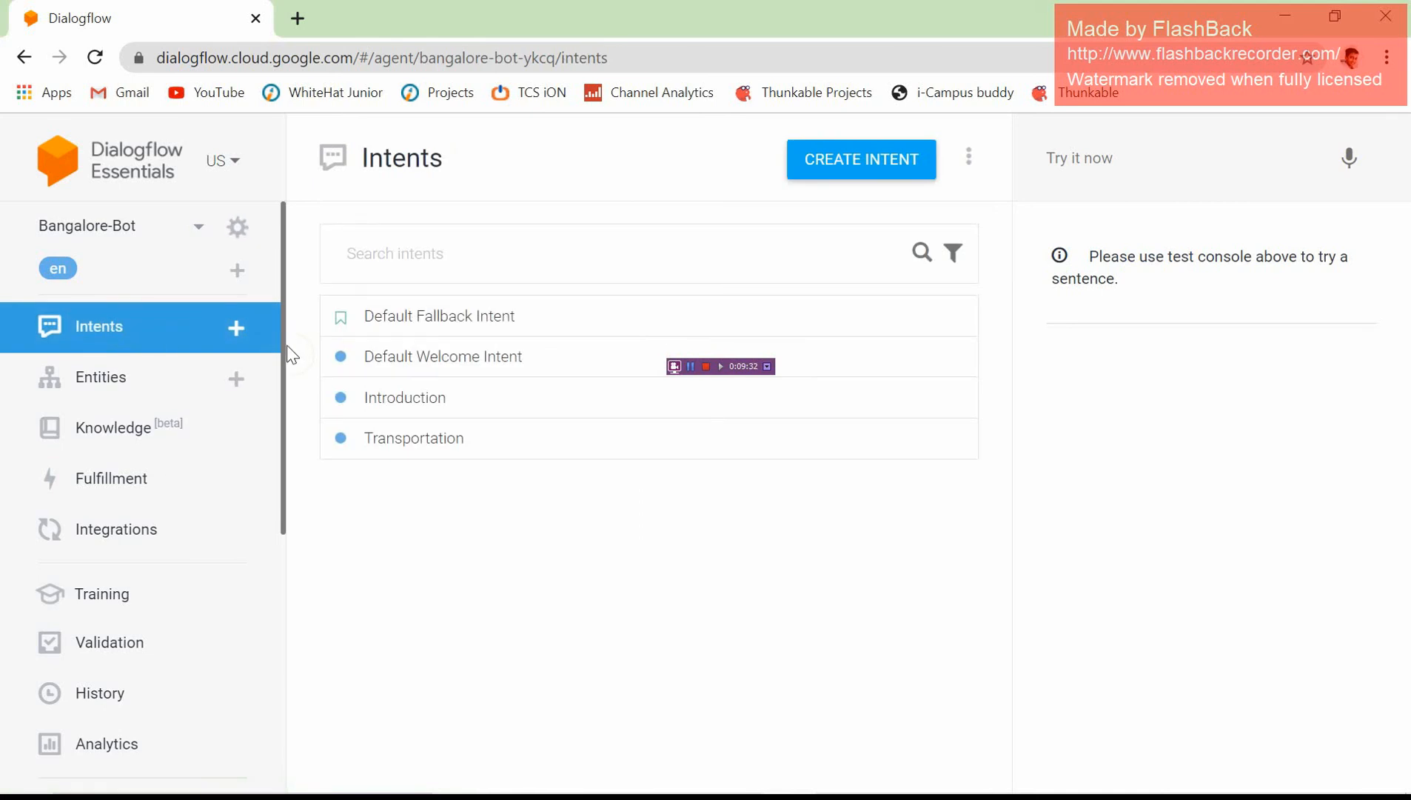
{"action": "left_click_drag", "start_coordinate": [286, 354], "coordinate": [266, 167]}
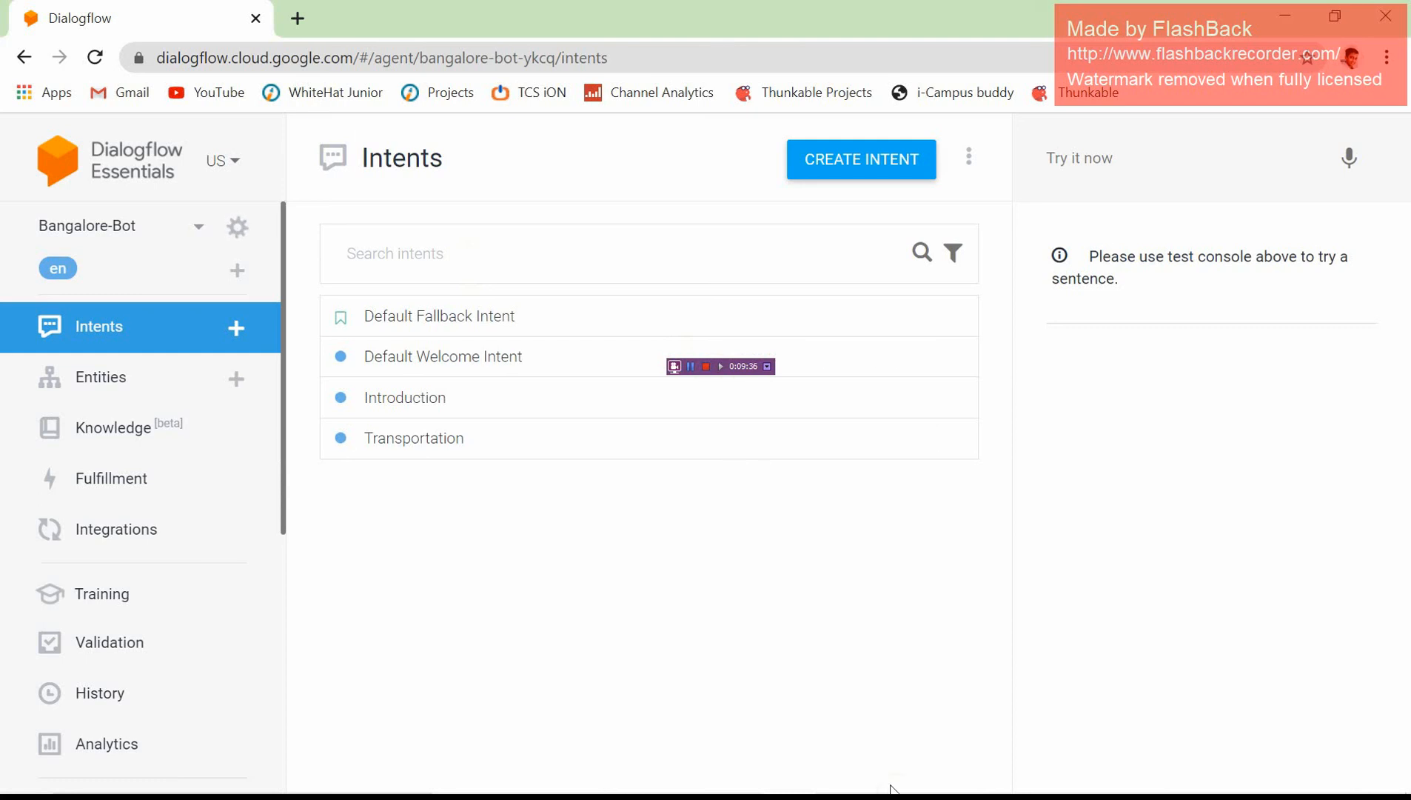